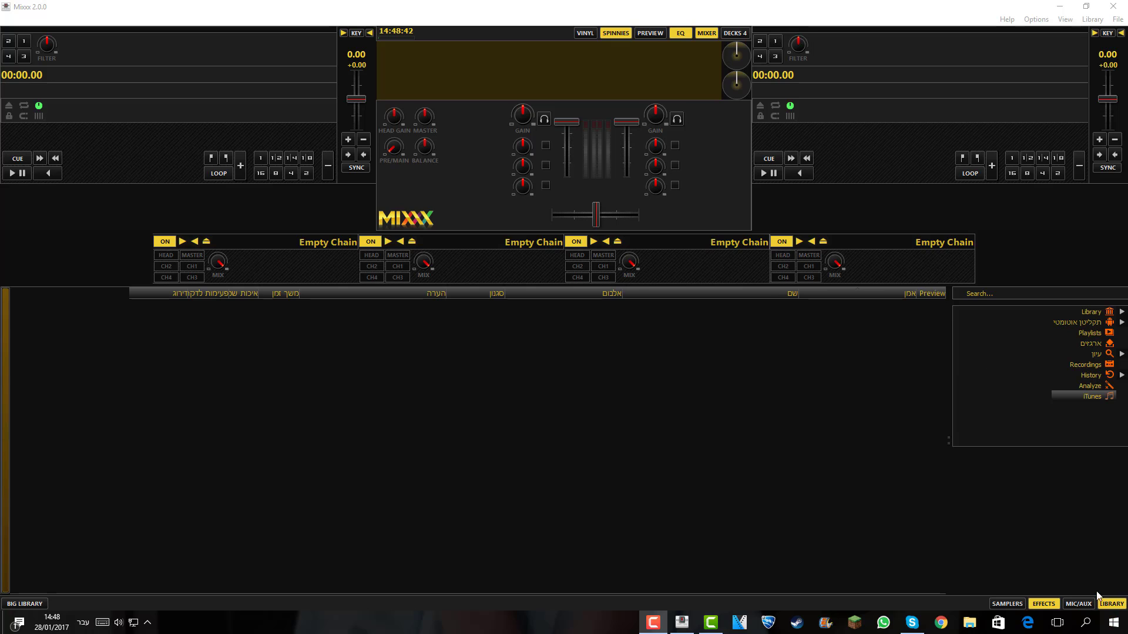
Open a File Explorer window over Mixxx and enlarge it.
click(971, 624)
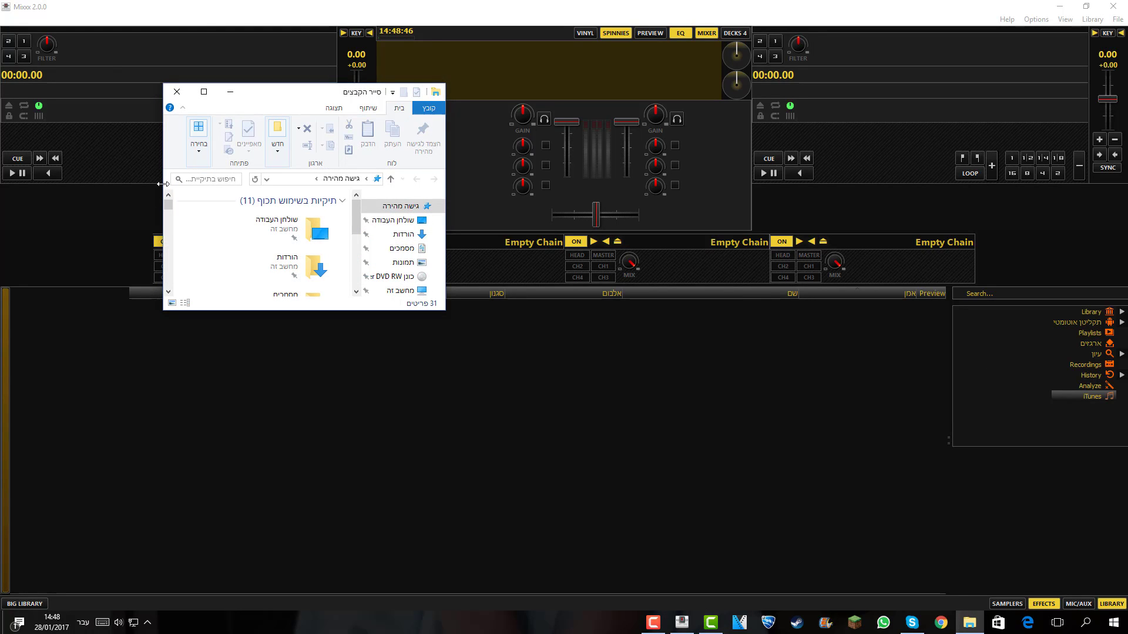
drag(165, 184, 137, 184)
drag(328, 311, 328, 331)
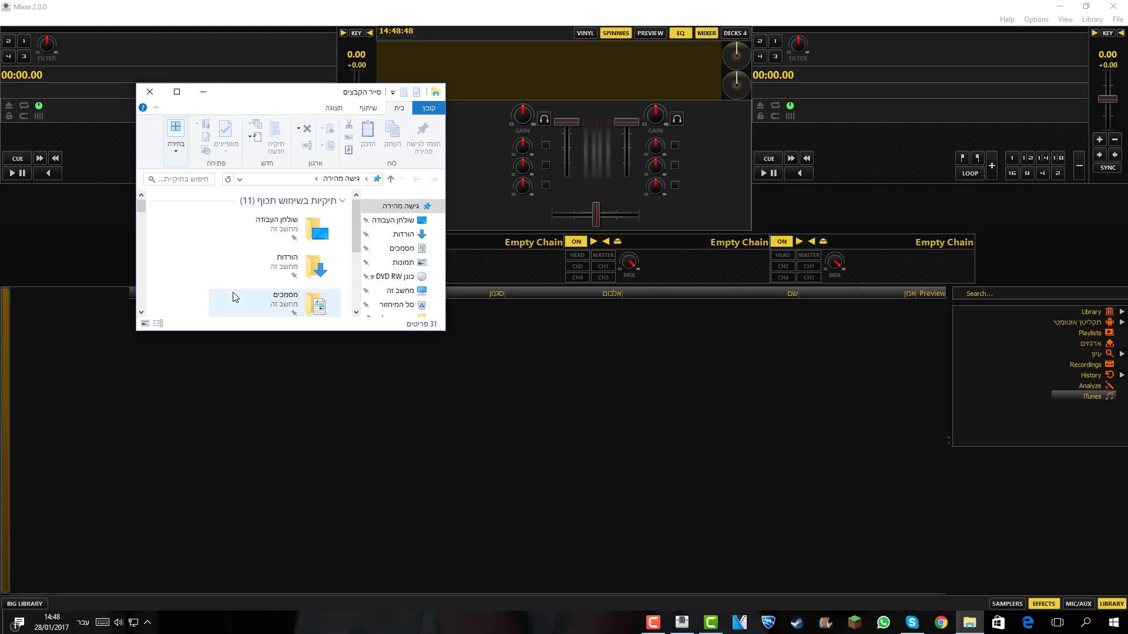
scroll(232, 297, down, 3)
click(269, 304)
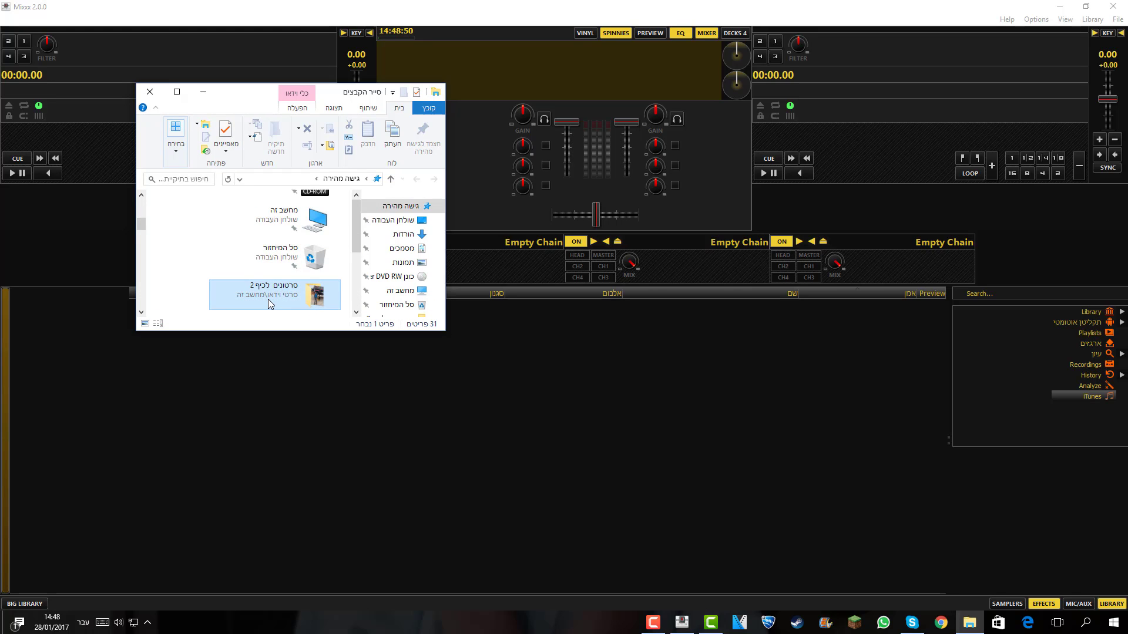
scroll(247, 282, up, 5)
scroll(229, 273, down, 6)
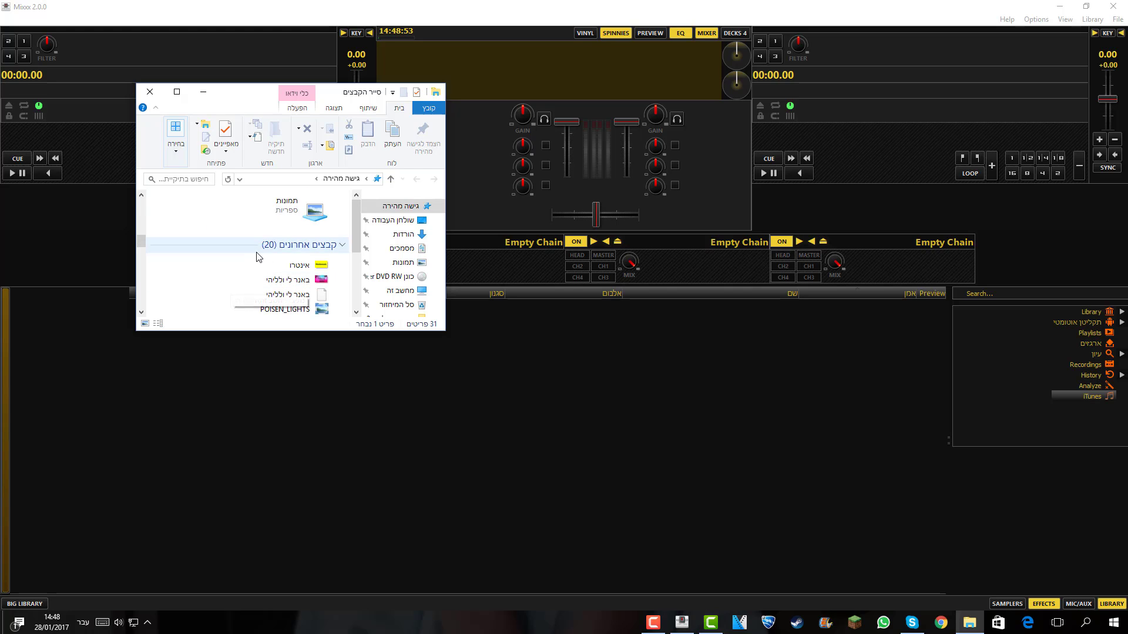
double_click(295, 223)
double_click(295, 243)
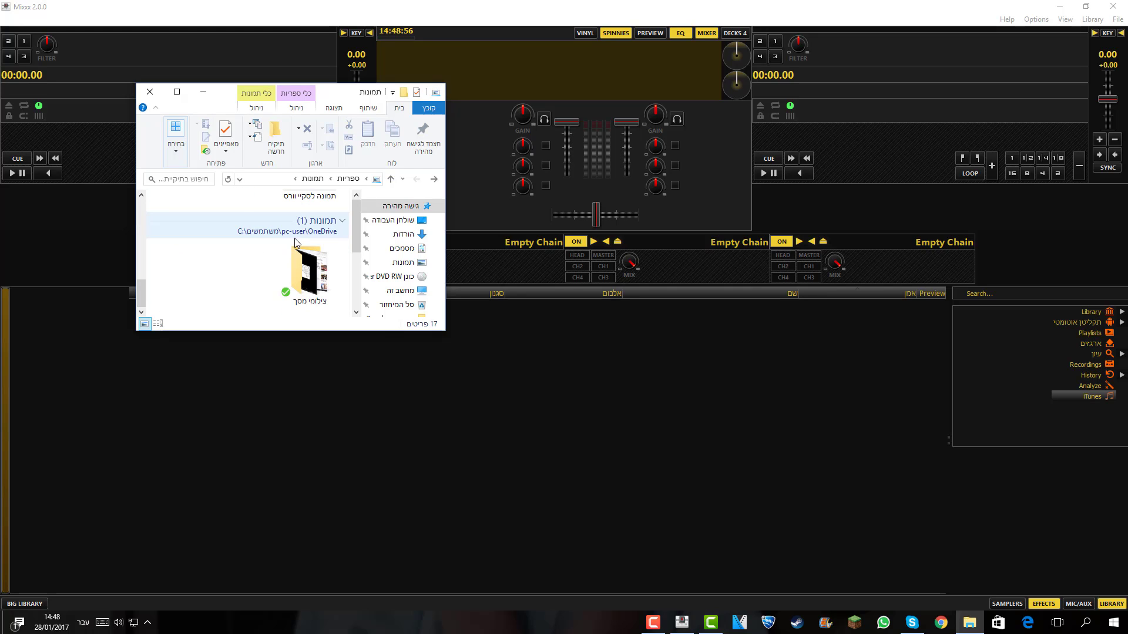
key(BackSpace)
key(BackSpace)
double_click(310, 264)
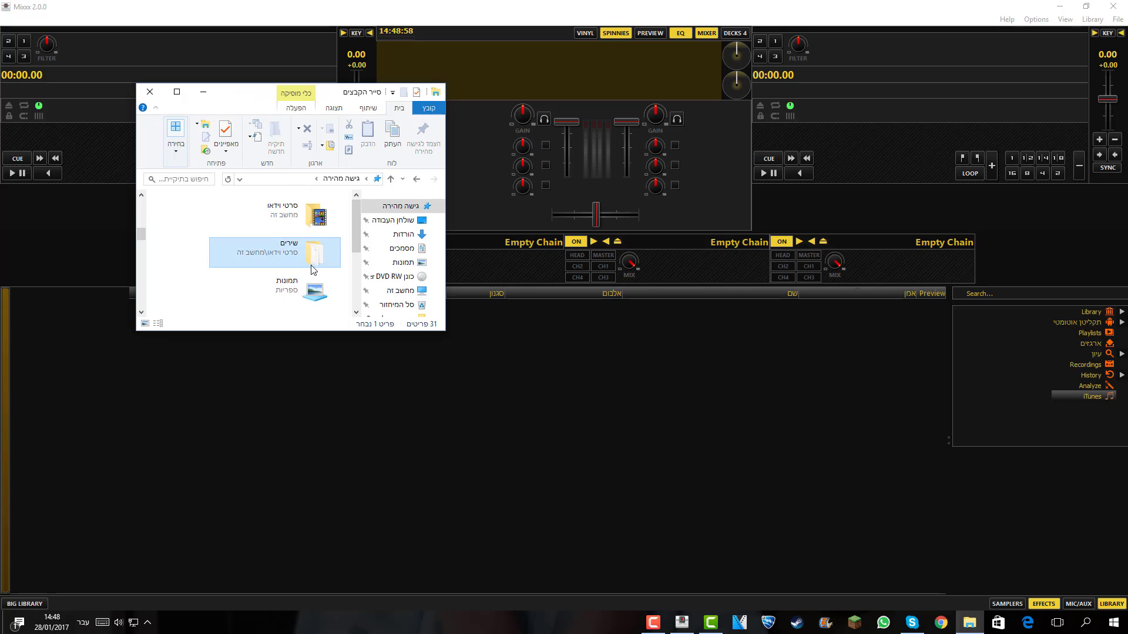
scroll(296, 242, down, 12)
key(BackSpace)
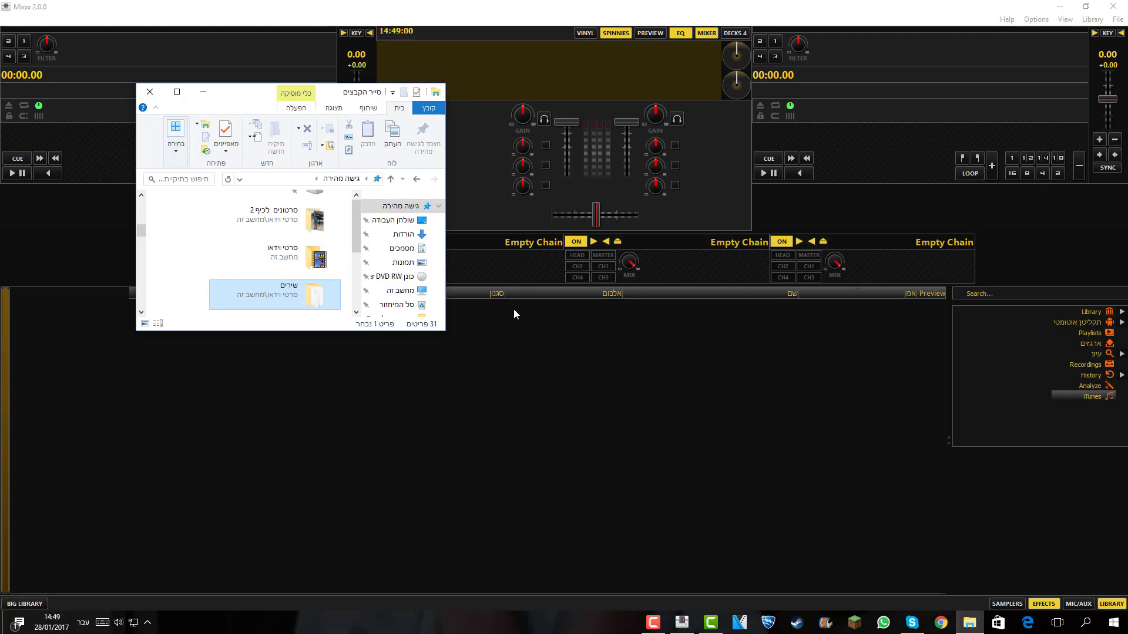
Open the שירים2 folder inside the סרטי וידאו folder and minimise the File Explorer window.
scroll(405, 295, up, 1)
click(392, 283)
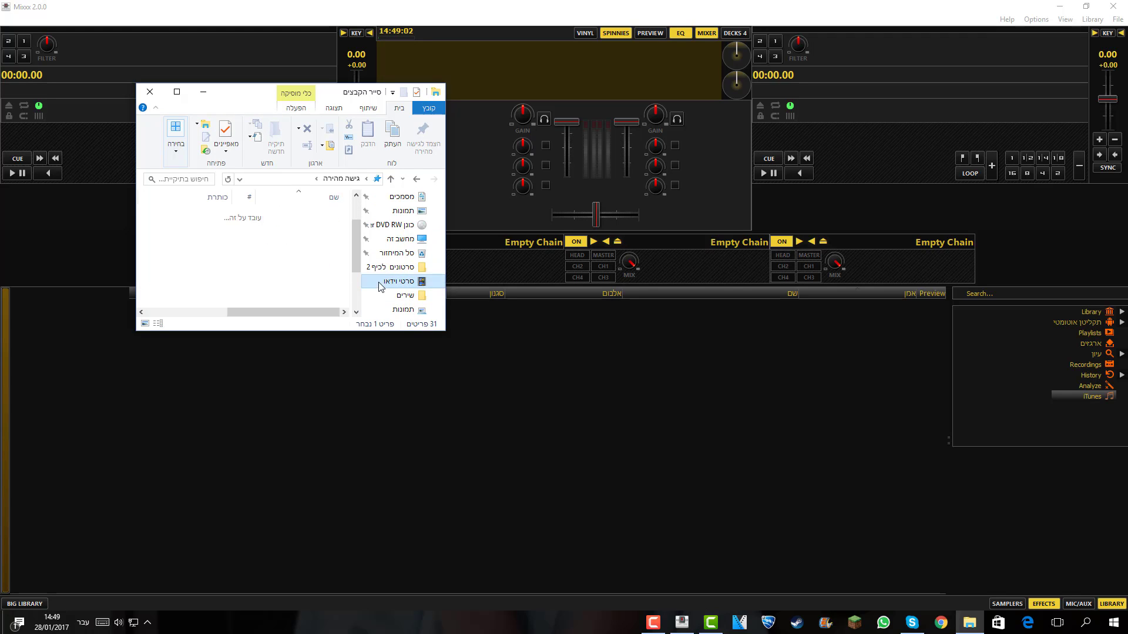
double_click(308, 254)
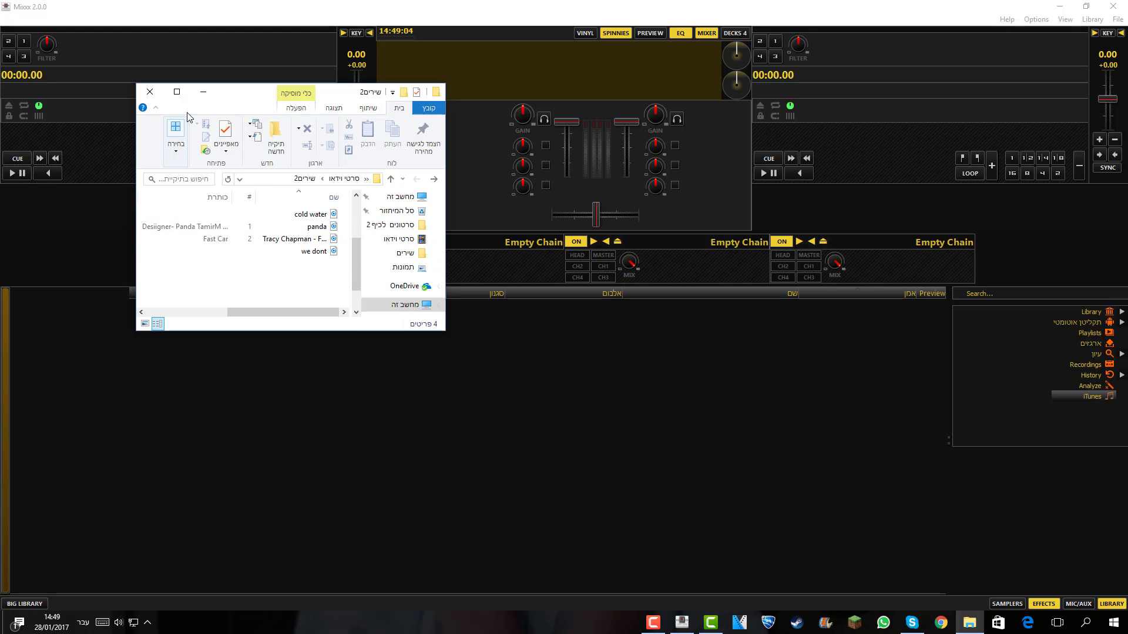
click(203, 92)
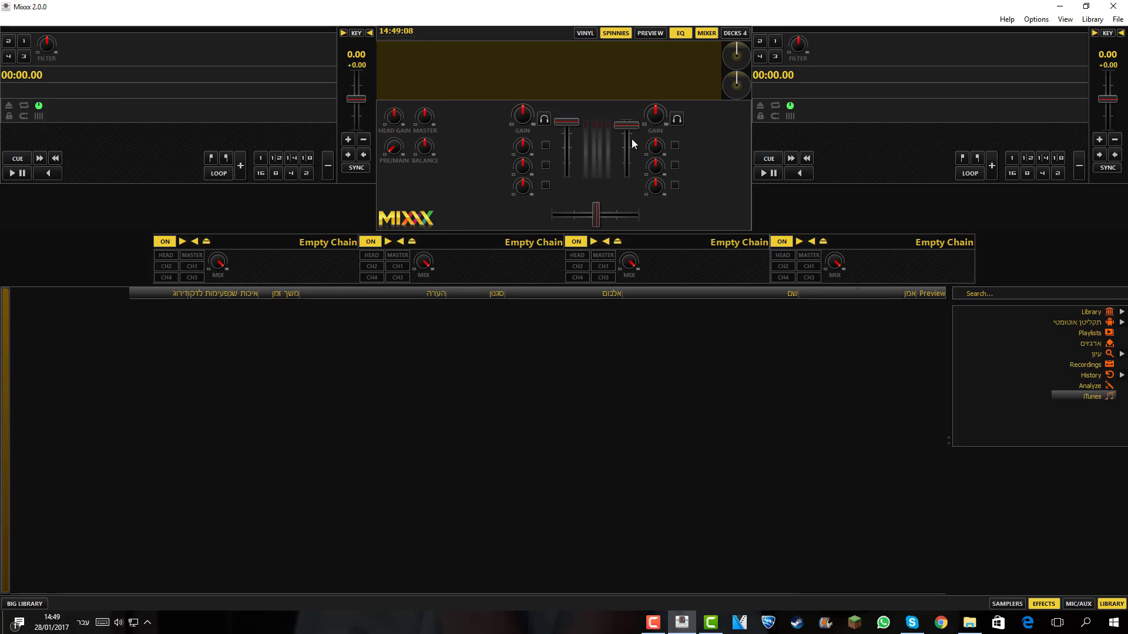
mouse_move(632, 139)
mouse_down()
mouse_move(632, 166)
mouse_move(631, 105)
mouse_move(629, 125)
mouse_up()
click(969, 622)
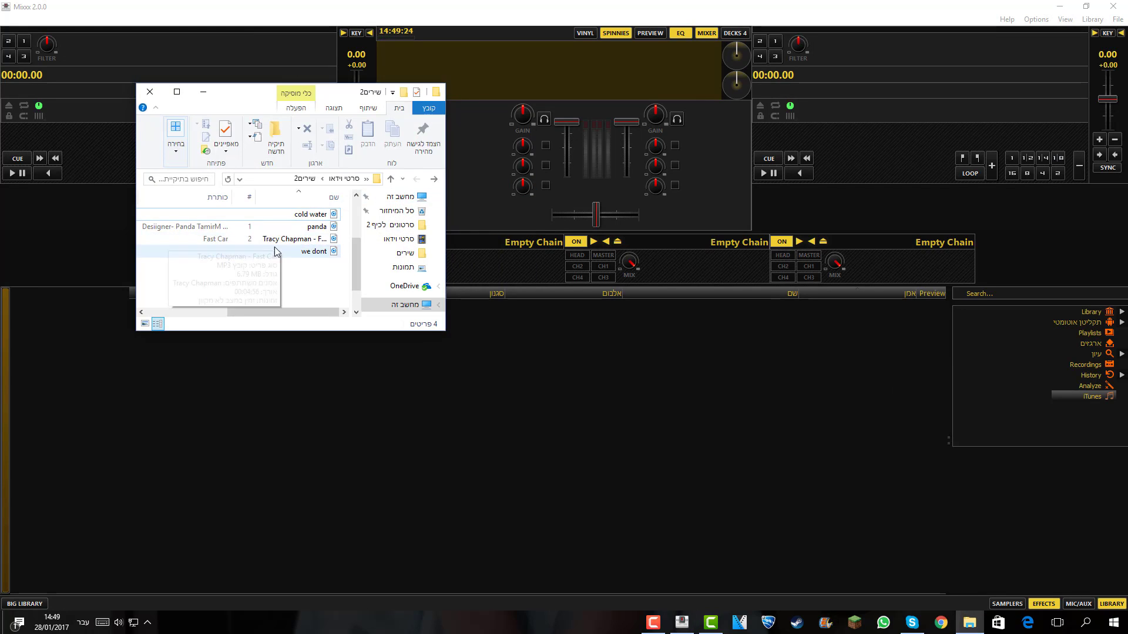
click(202, 92)
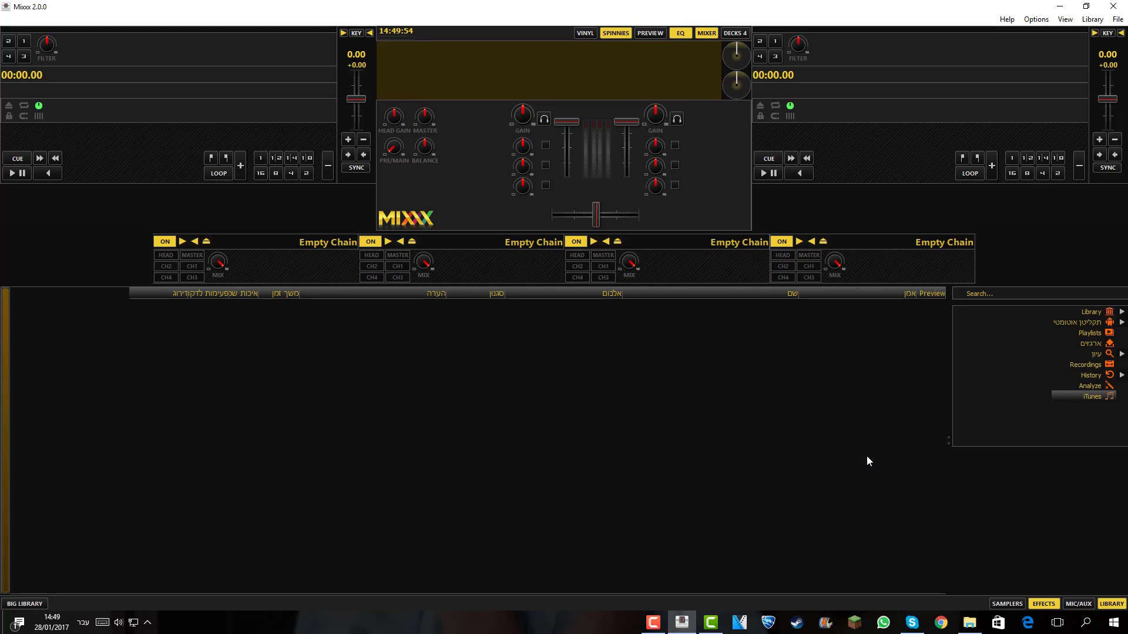
click(653, 623)
drag(958, 537, 1076, 551)
click(1110, 547)
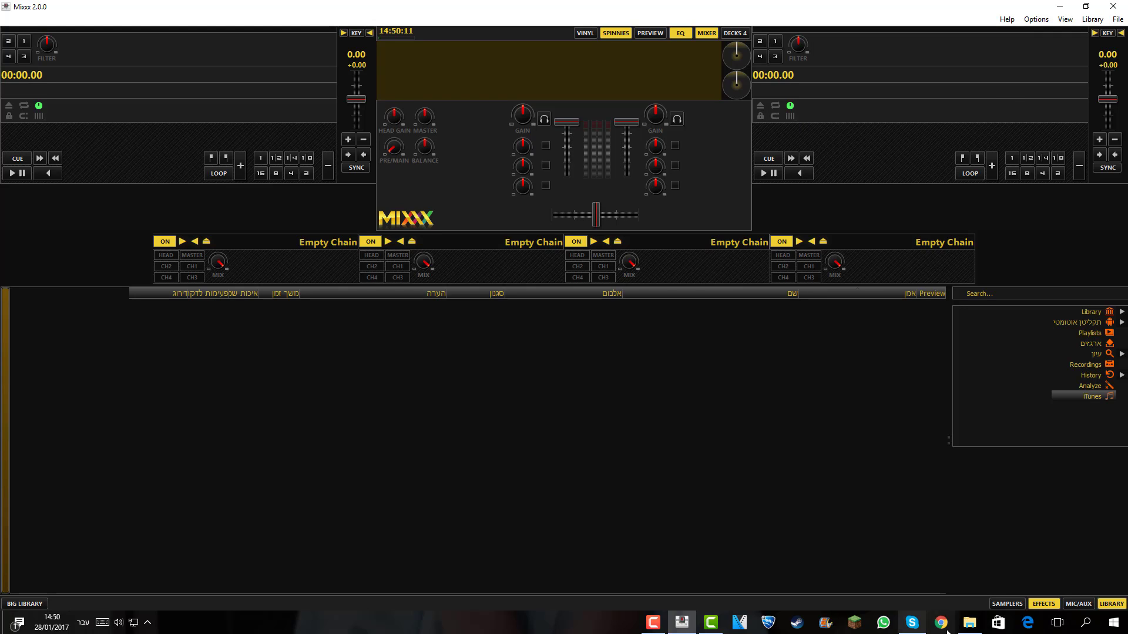
Bring back the שירים2 folder window and make it wider and taller.
click(969, 625)
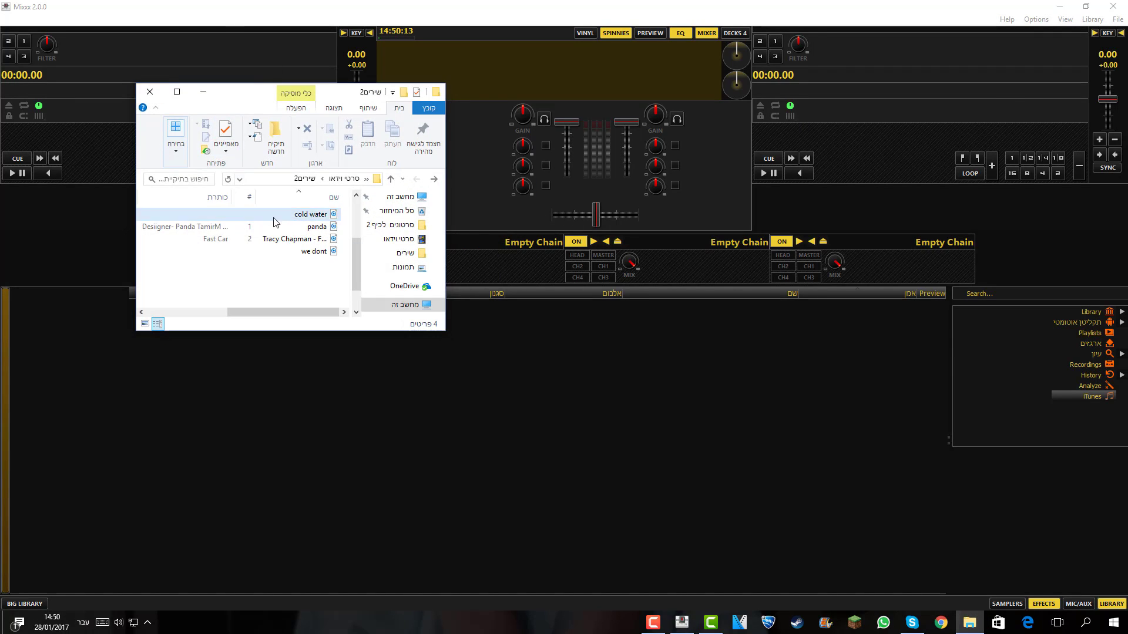
drag(137, 258, 102, 259)
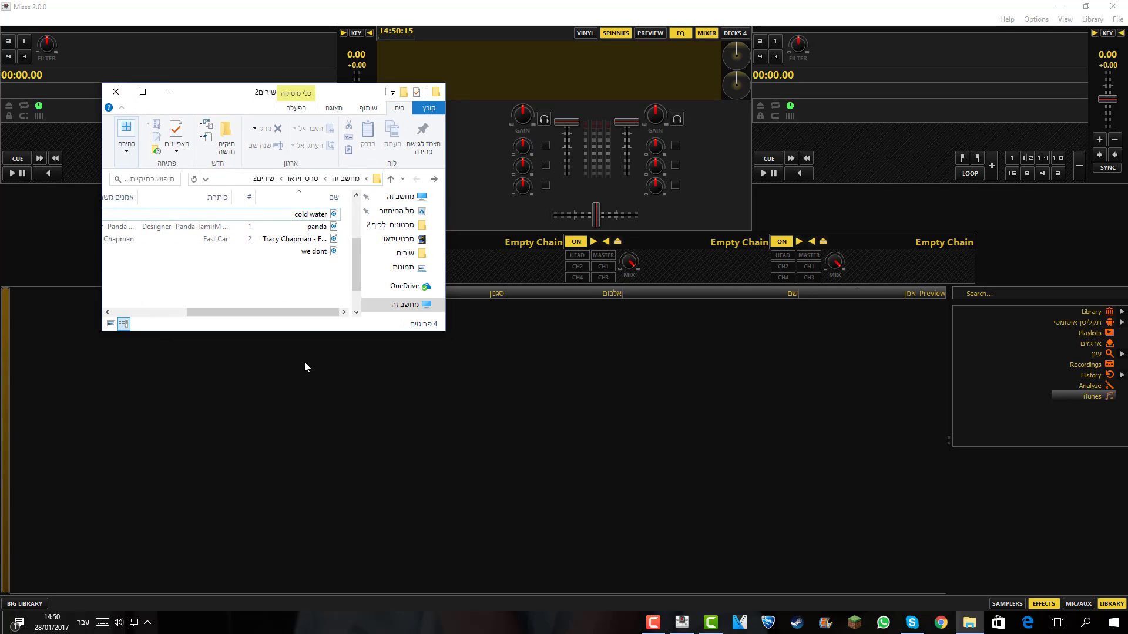
drag(298, 334, 299, 378)
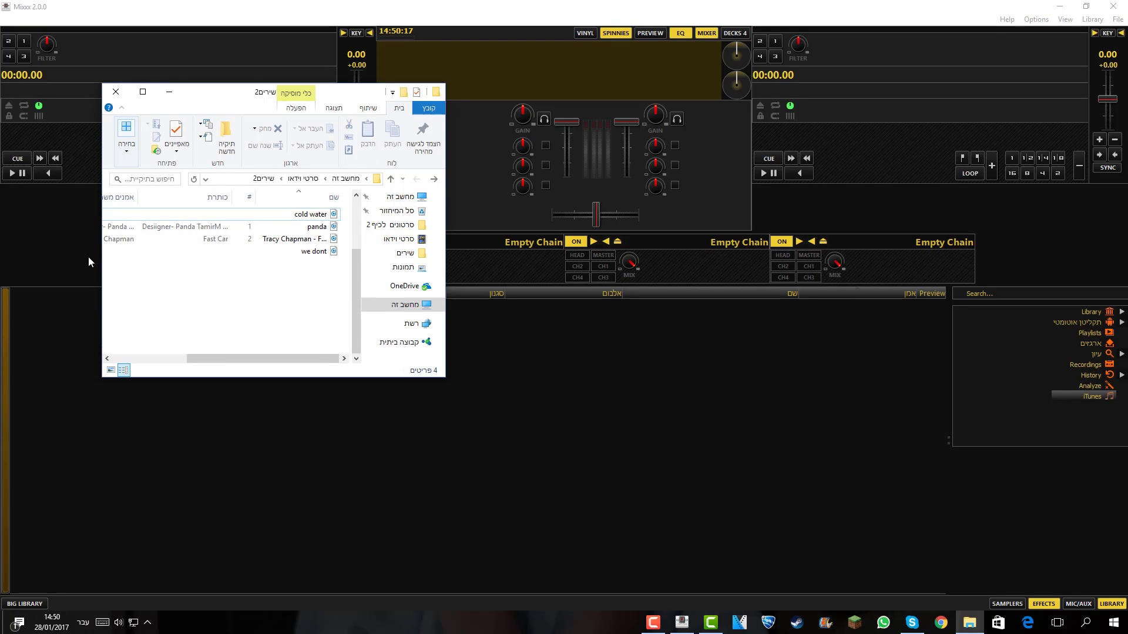
drag(100, 262, 67, 261)
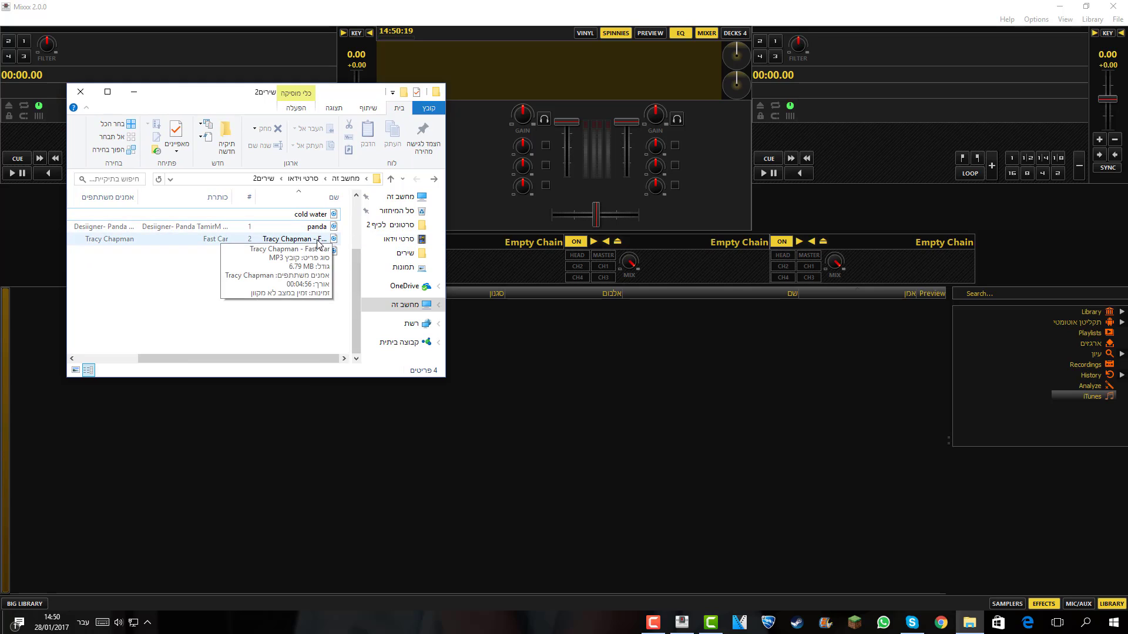
Load the Tracy Chapman - Fast Car file onto the right-hand deck and minimise the folder window.
click(319, 243)
drag(319, 243, 817, 109)
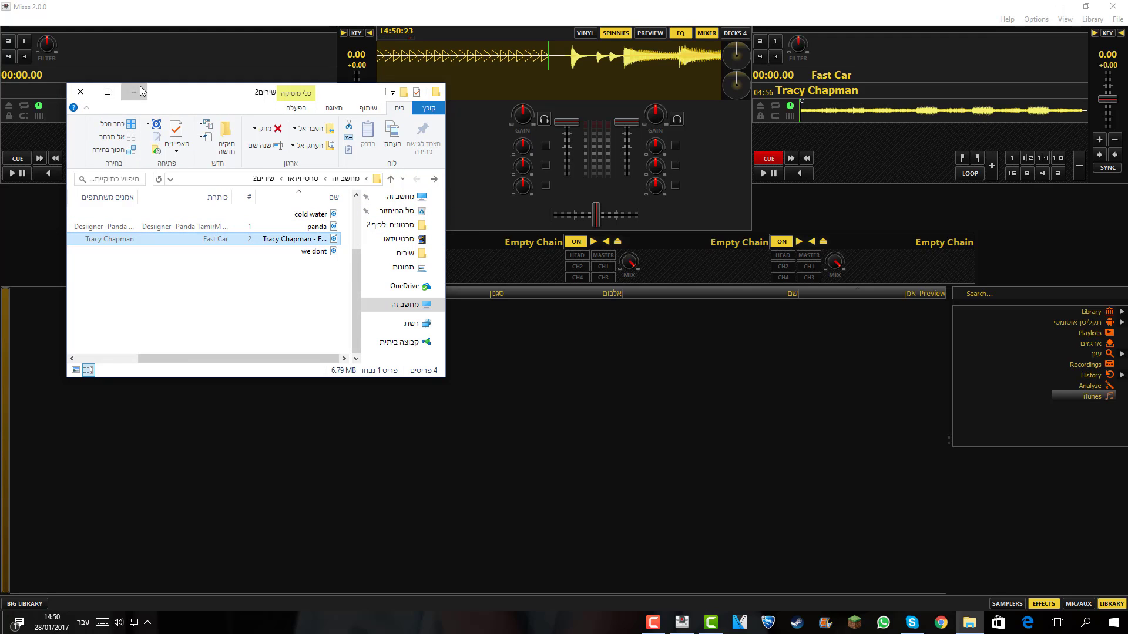
click(140, 87)
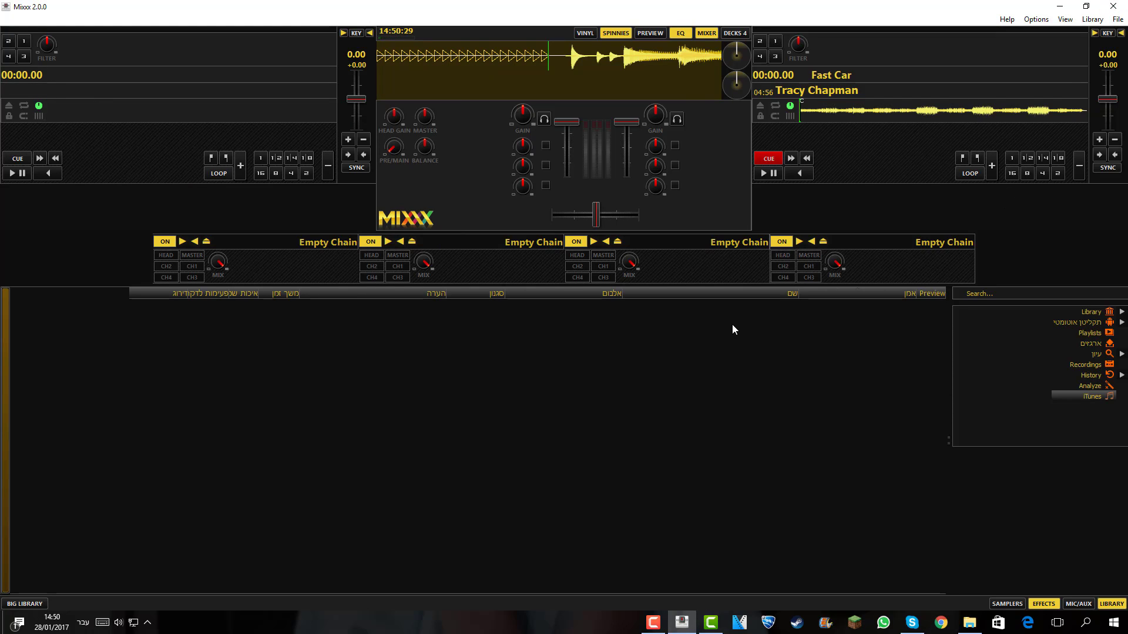
Play Fast Car briefly, return it to its cue point and start playback again.
click(763, 173)
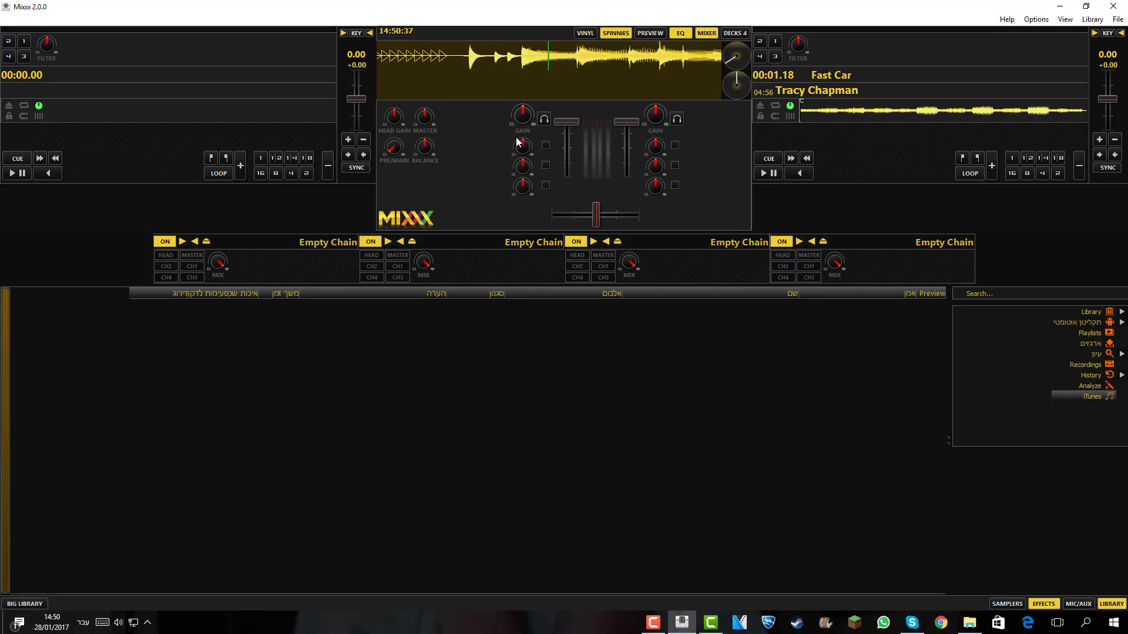
click(762, 159)
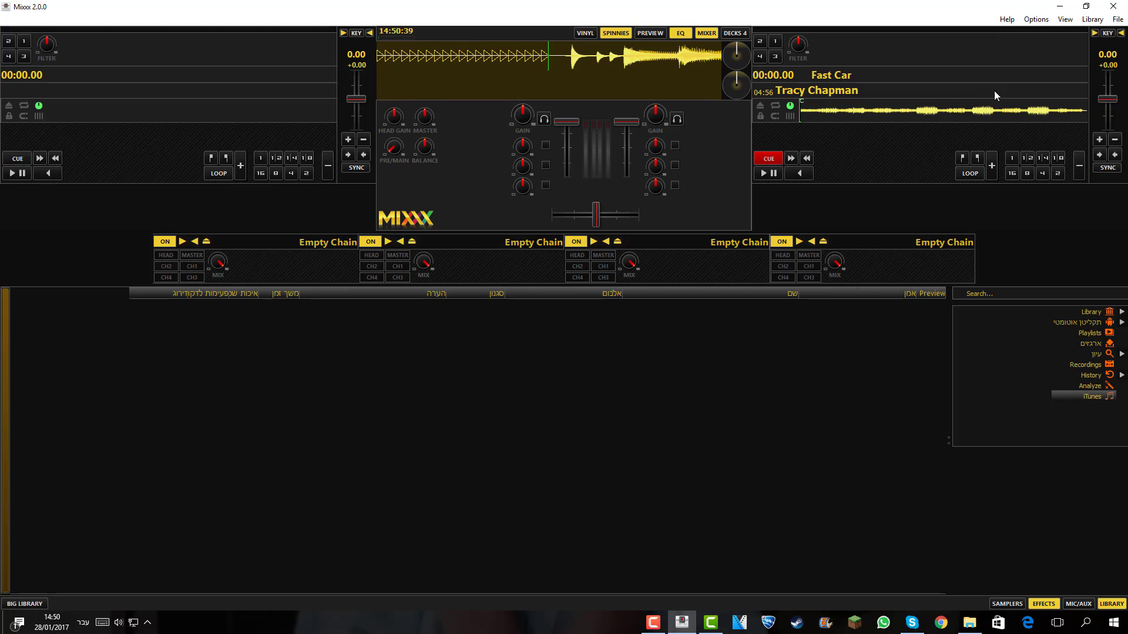
click(763, 173)
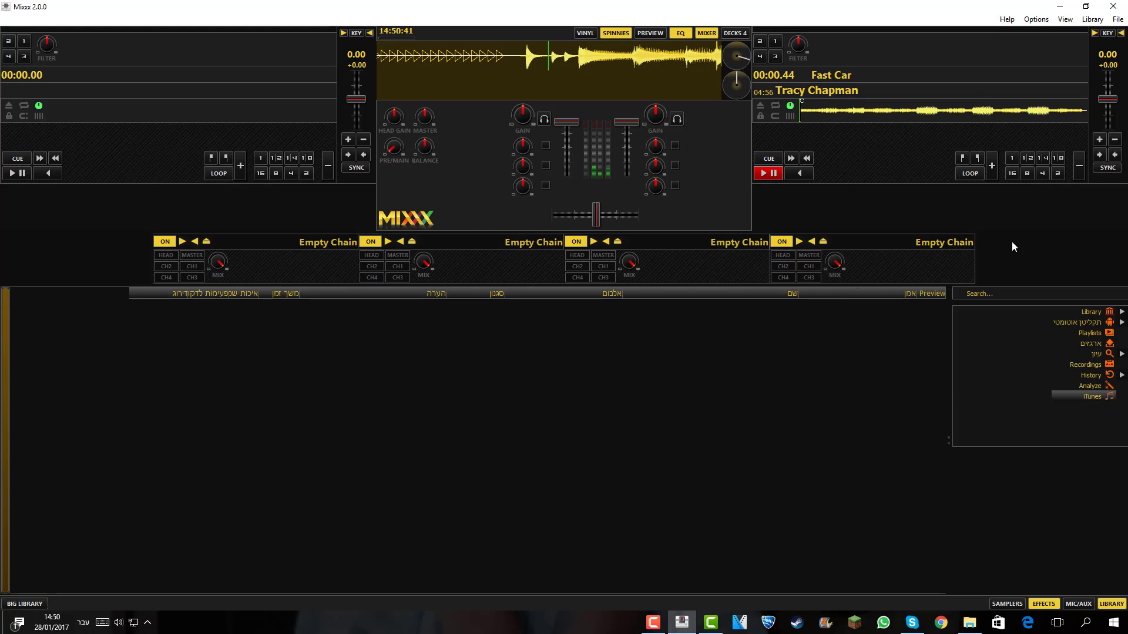
Raise the pitch of the Fast Car deck stepwise to +18.00.
click(1099, 139)
click(1101, 141)
click(1100, 141)
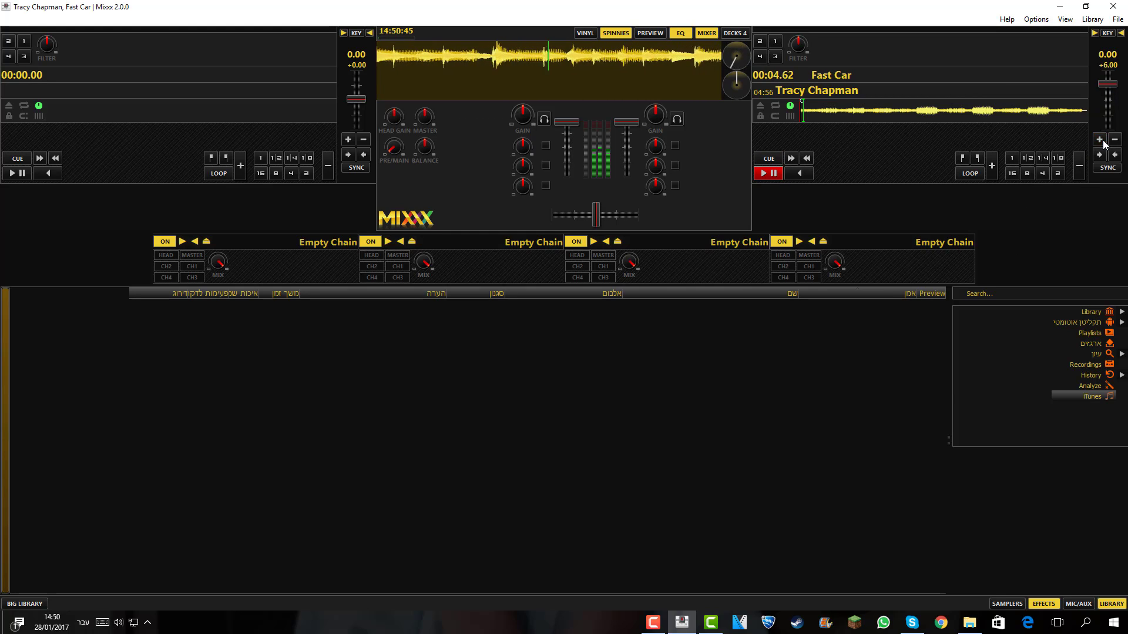
click(1099, 139)
click(1099, 139)
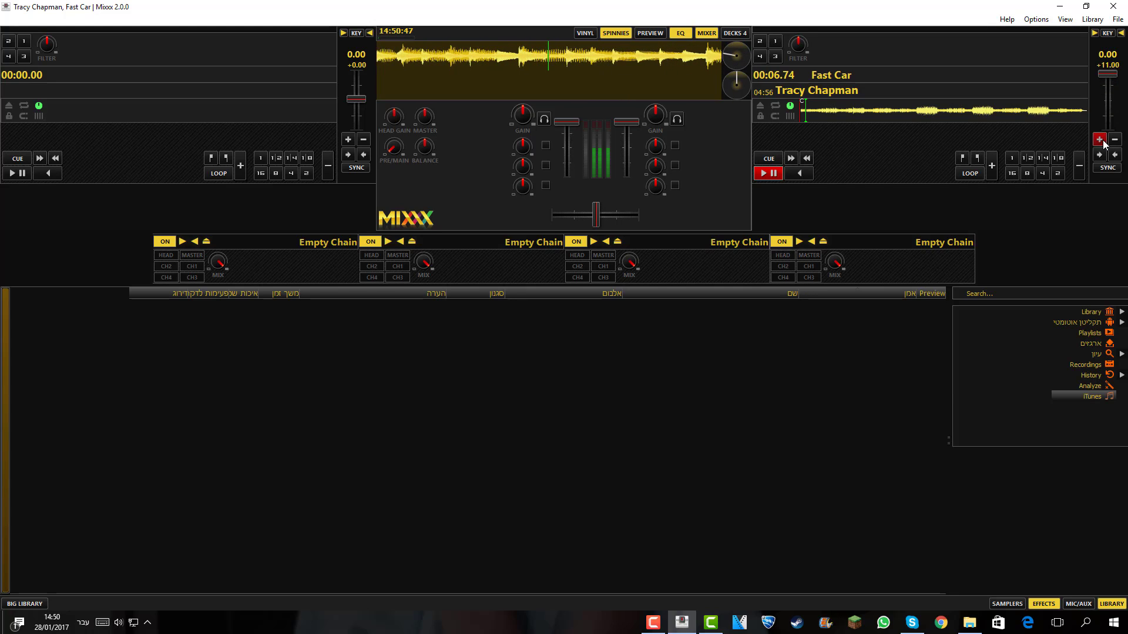
click(1099, 140)
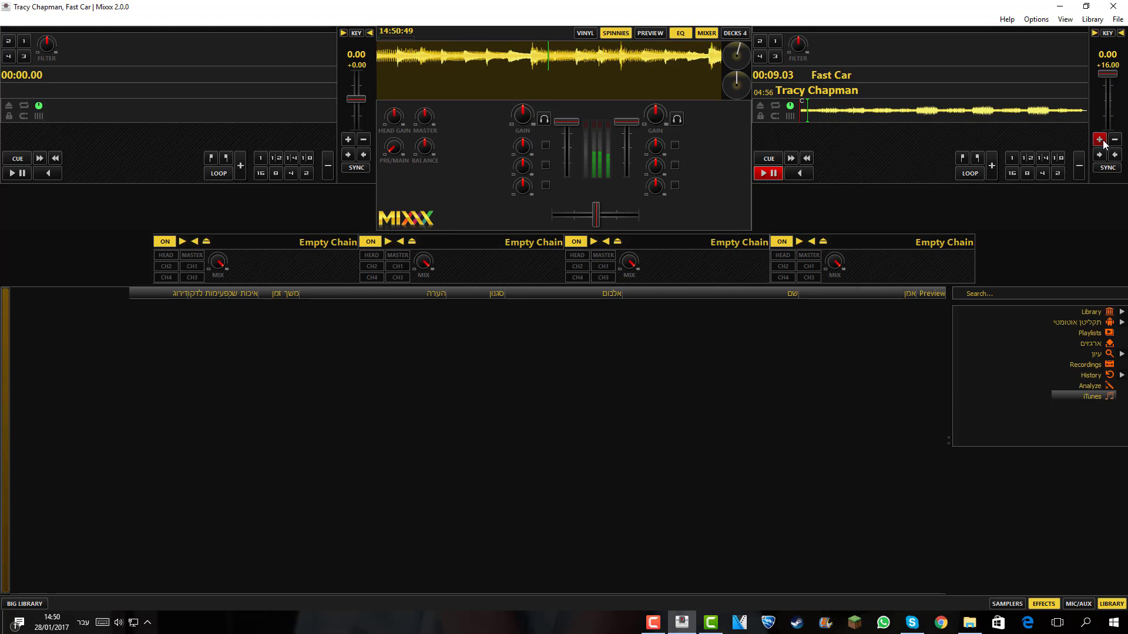
click(1099, 140)
click(1099, 140)
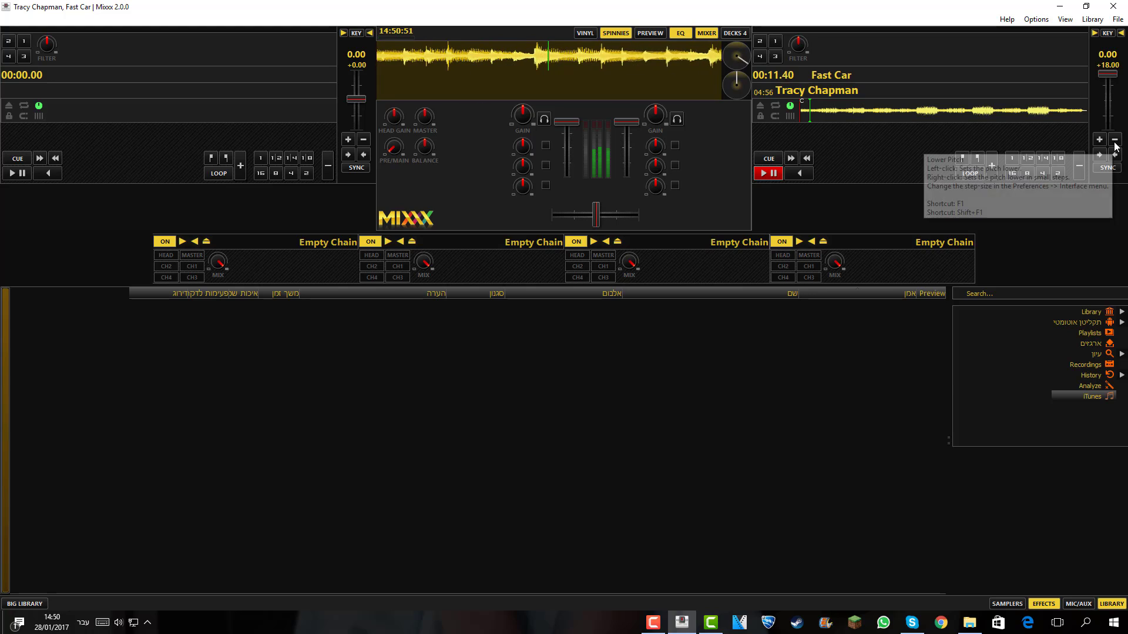
Lower the pitch of the Fast Car deck to +10.50 and pause the track.
click(1114, 139)
click(1115, 140)
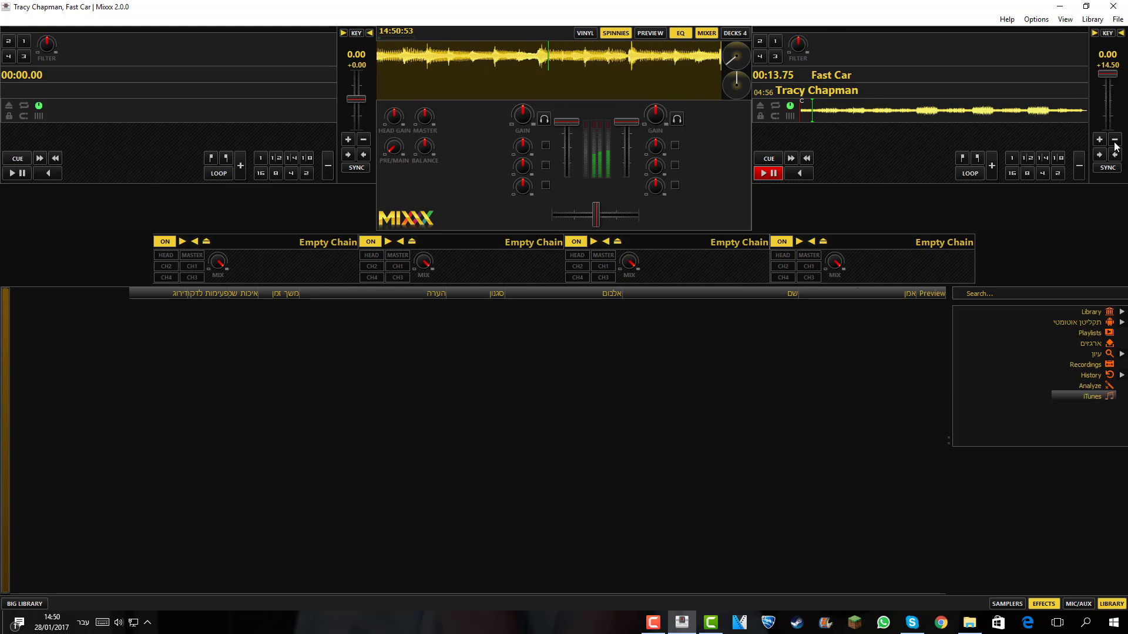
click(1114, 140)
click(1115, 140)
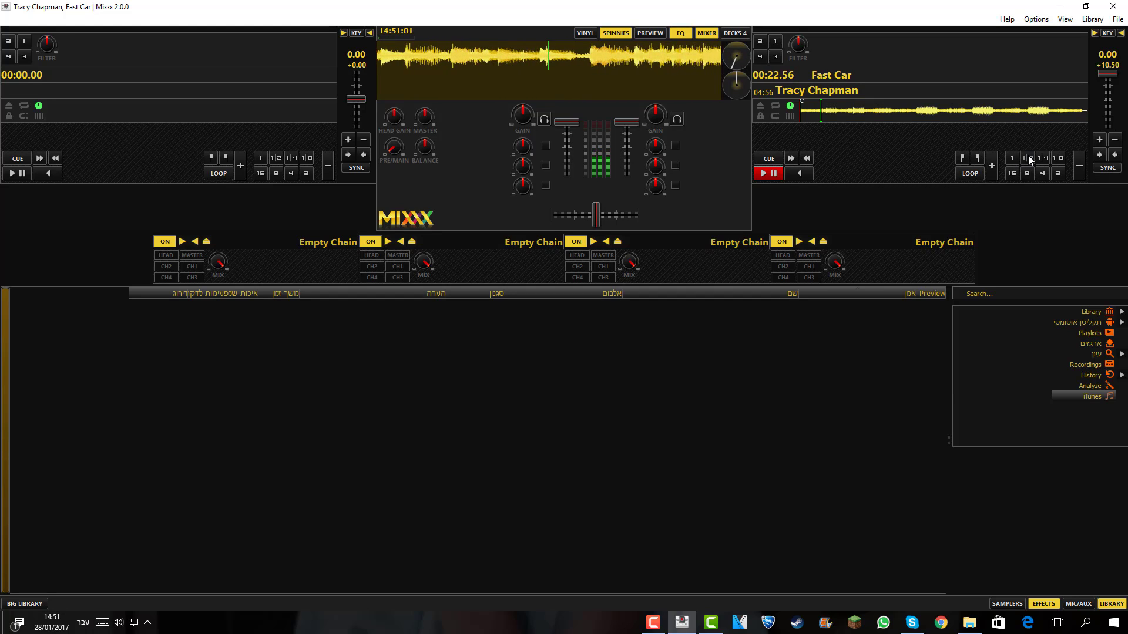
click(773, 175)
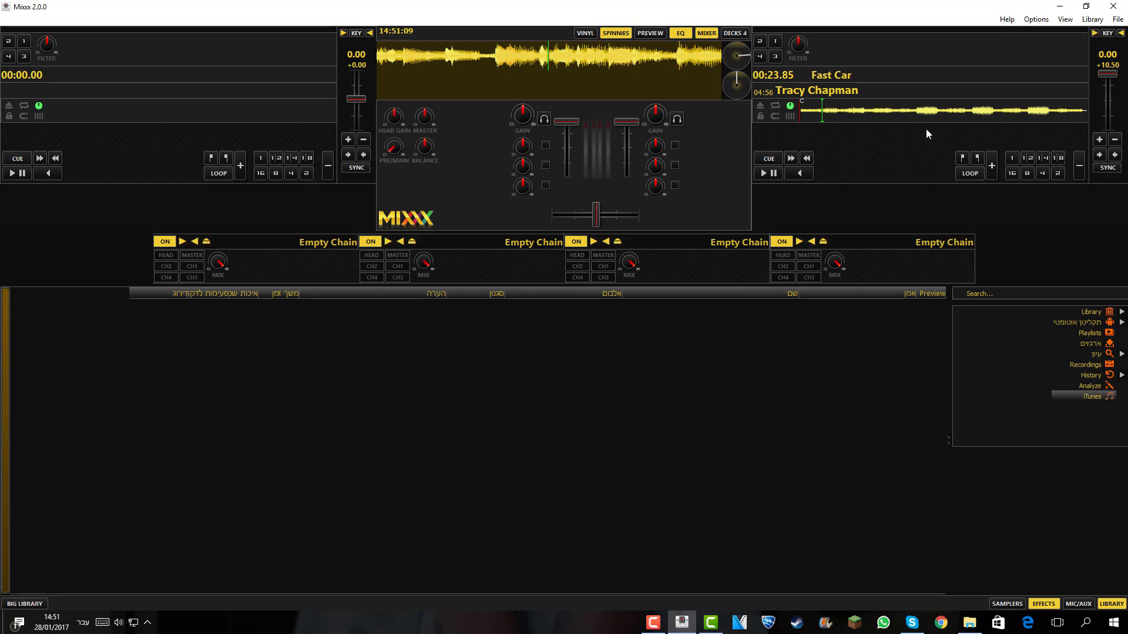
click(991, 168)
Try to load the panda file from the שירים2 folder onto the empty deck.
click(969, 622)
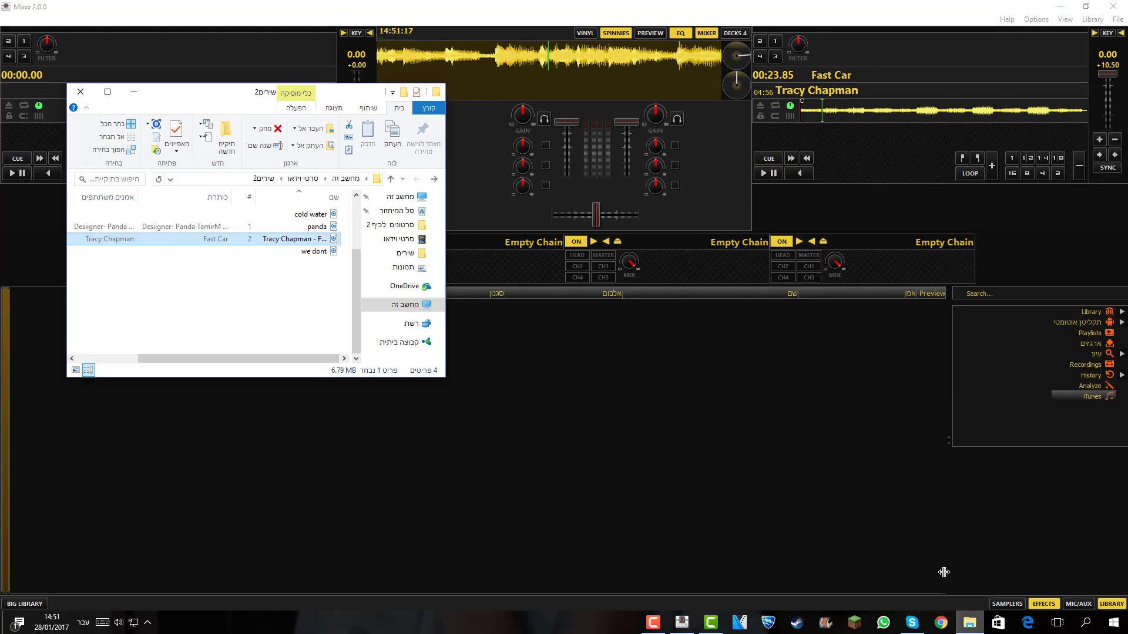
click(257, 229)
scroll(257, 233, left, 3)
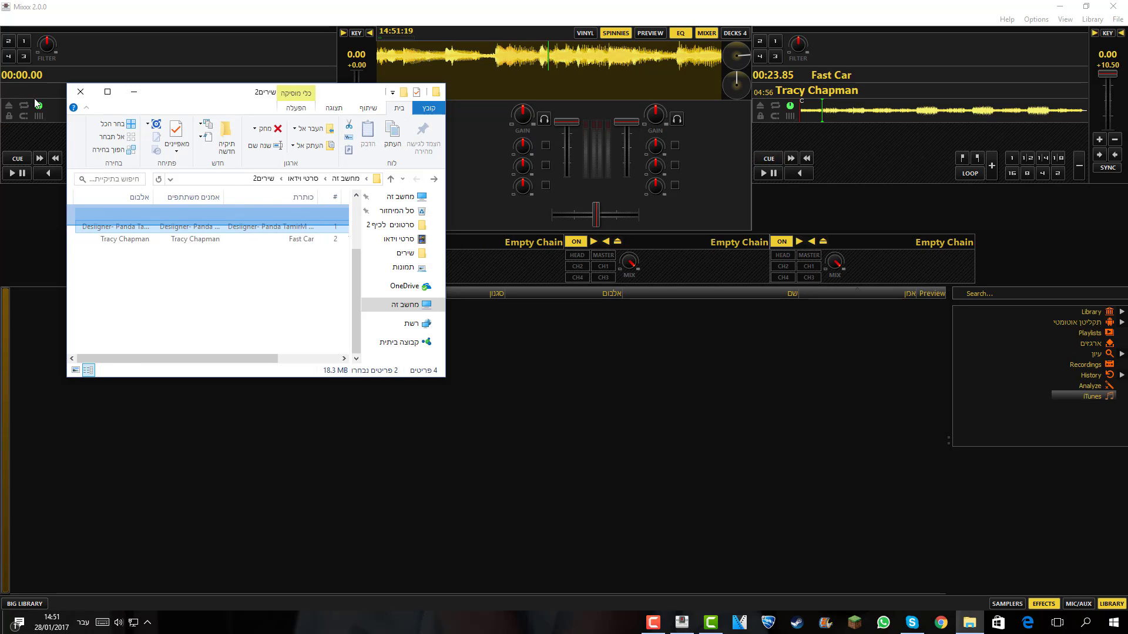
shift+click(257, 237)
drag(259, 222, 81, 120)
click(133, 92)
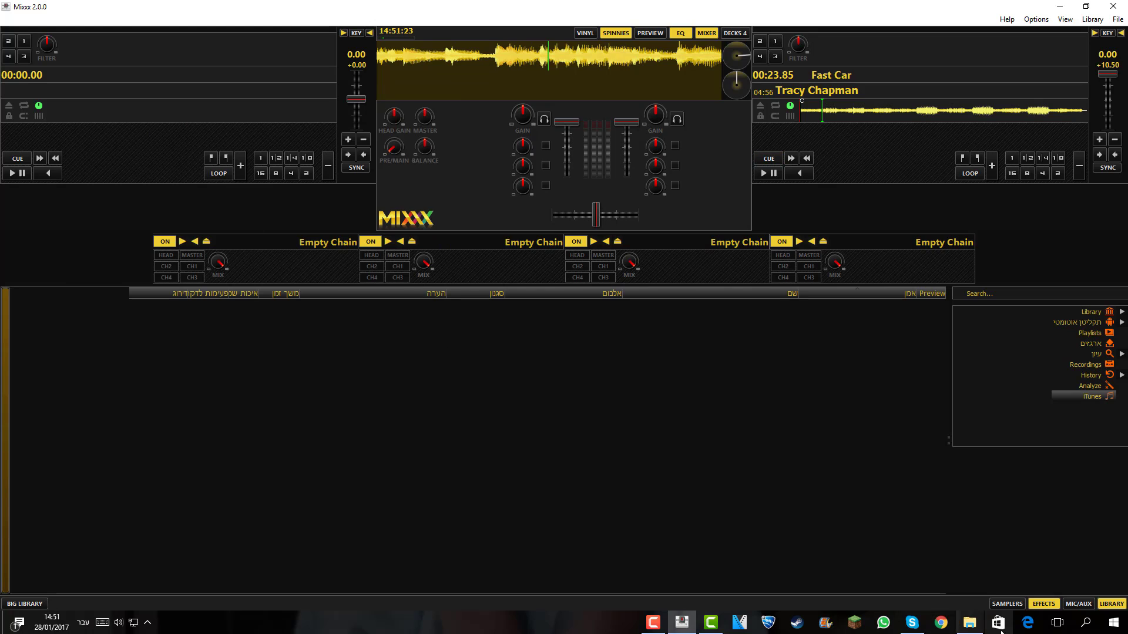
Load the panda track from the שירים2 folder onto the empty deck and close the File Explorer window.
click(965, 626)
click(222, 227)
drag(221, 226, 52, 91)
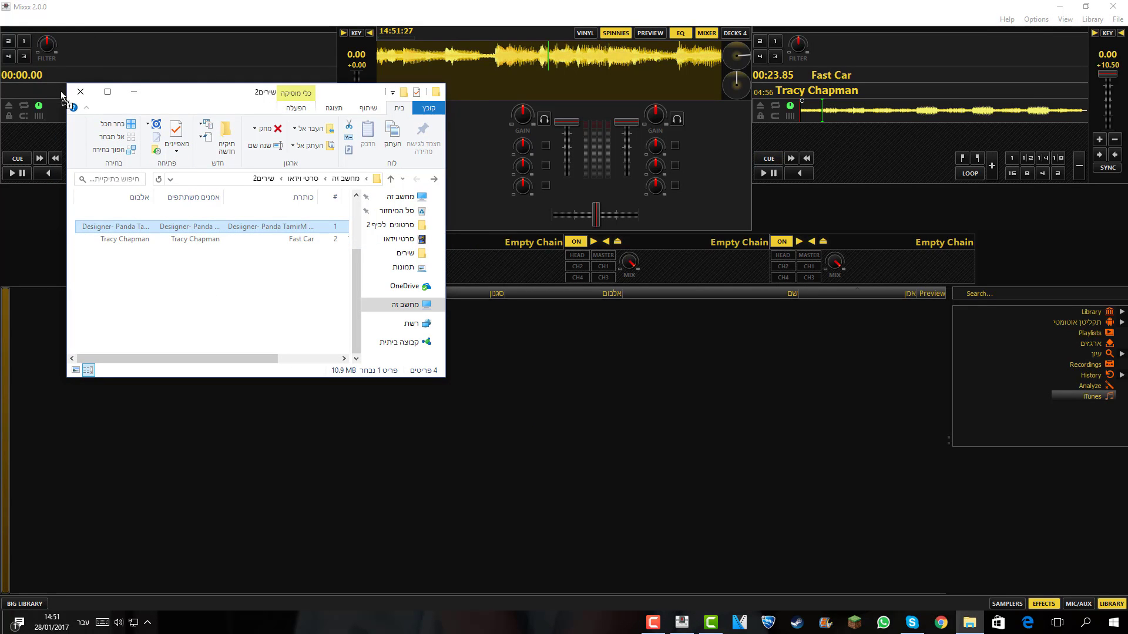
click(80, 92)
Start playing the panda track and set a 1/2-beat loop on its deck.
click(12, 173)
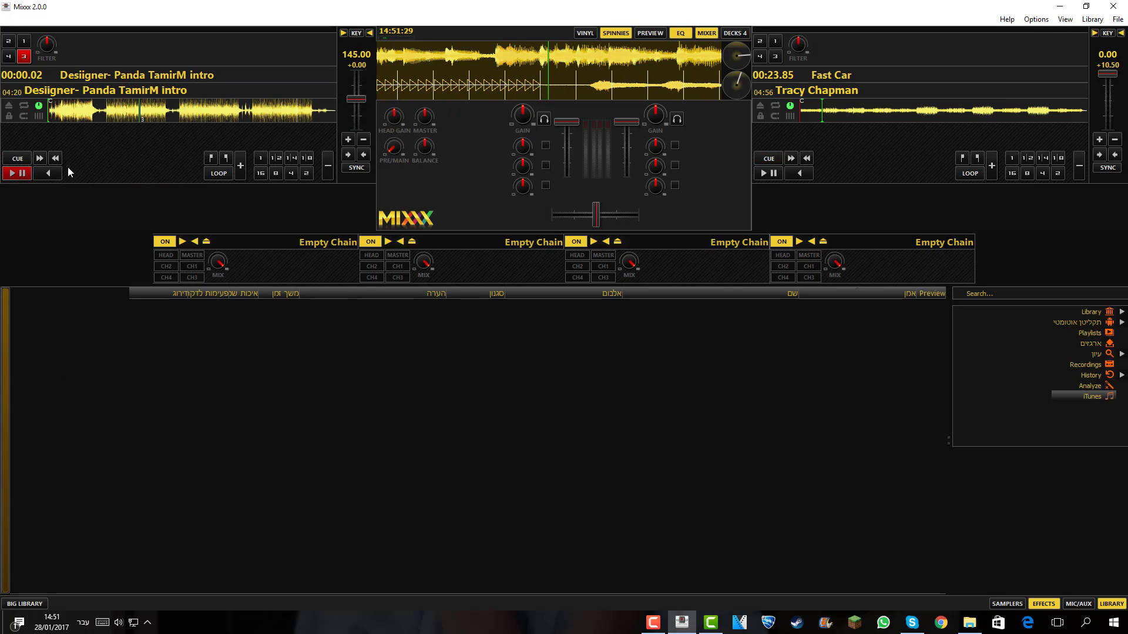
click(277, 158)
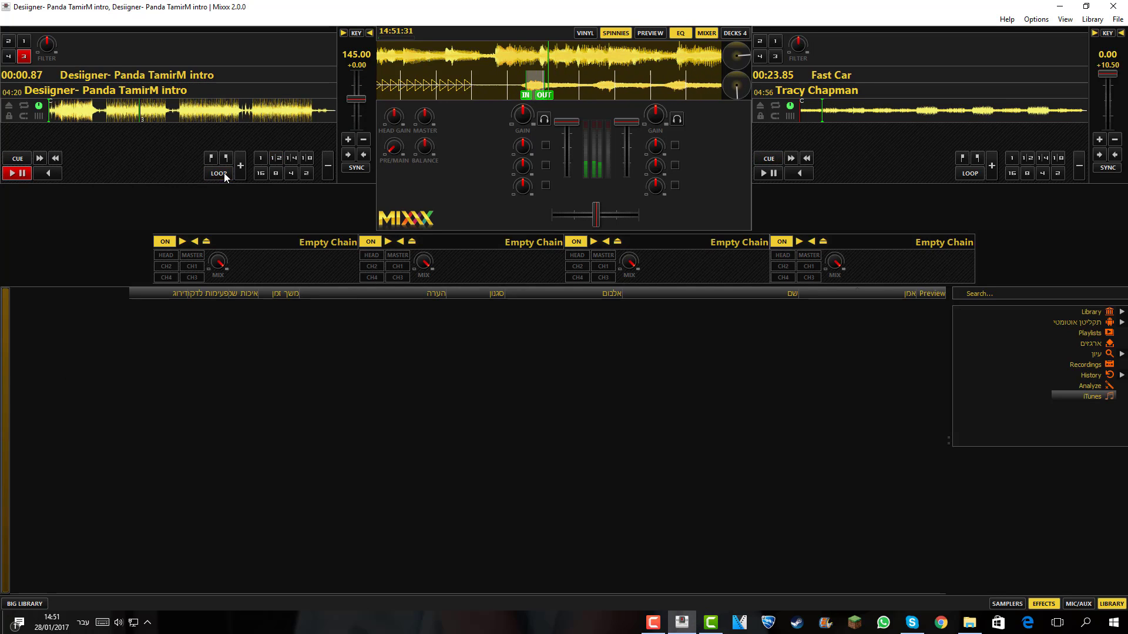
Switch the panda deck to a 1-beat loop, release it, then set and release a 2-beat loop.
click(223, 173)
click(261, 158)
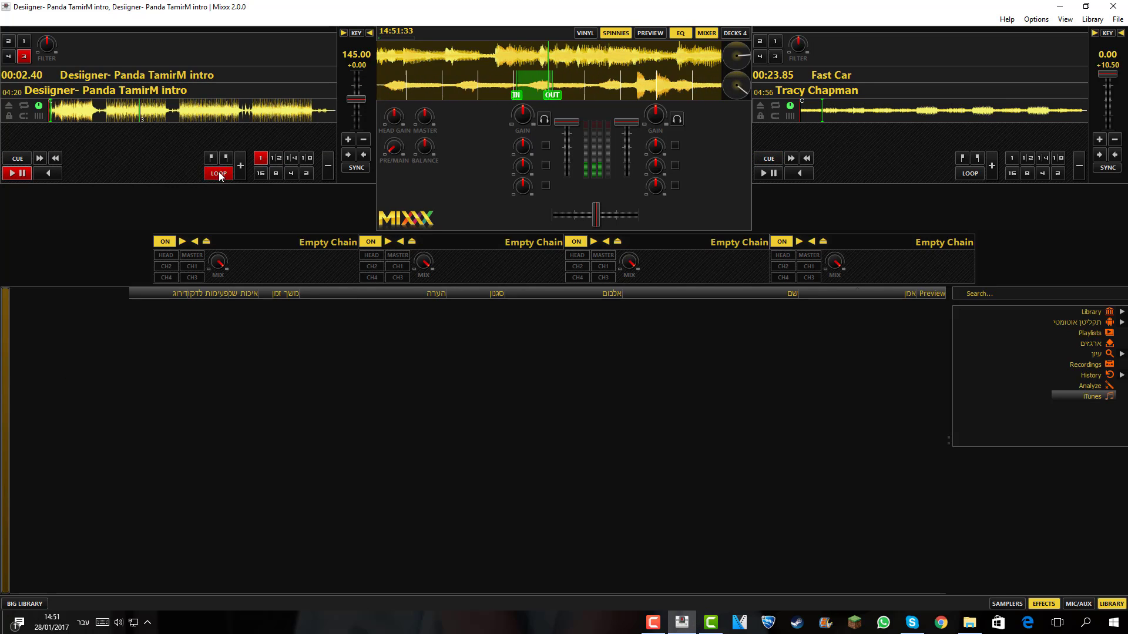
click(219, 173)
click(306, 174)
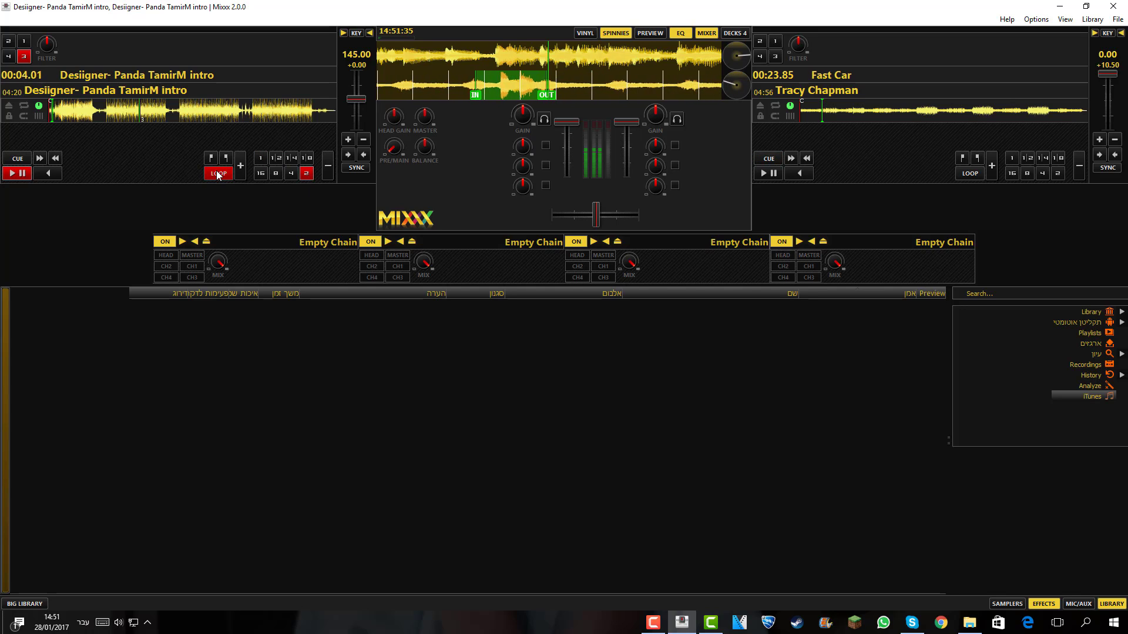
click(216, 173)
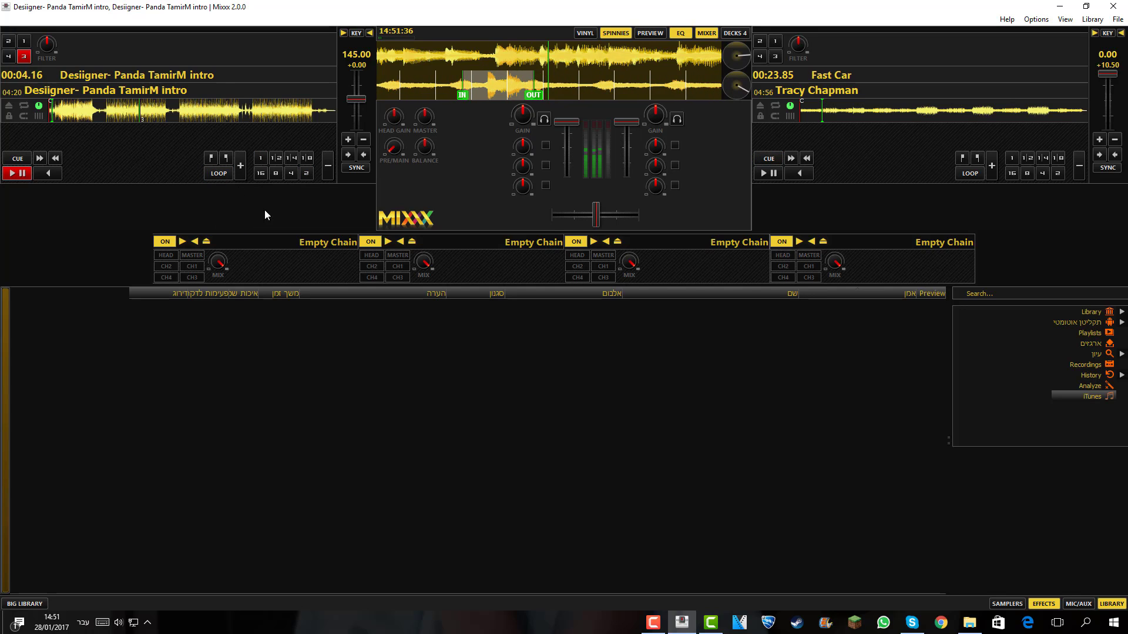
Set a 1/8-beat loop on the panda deck, release it and pause the track.
click(306, 158)
click(230, 172)
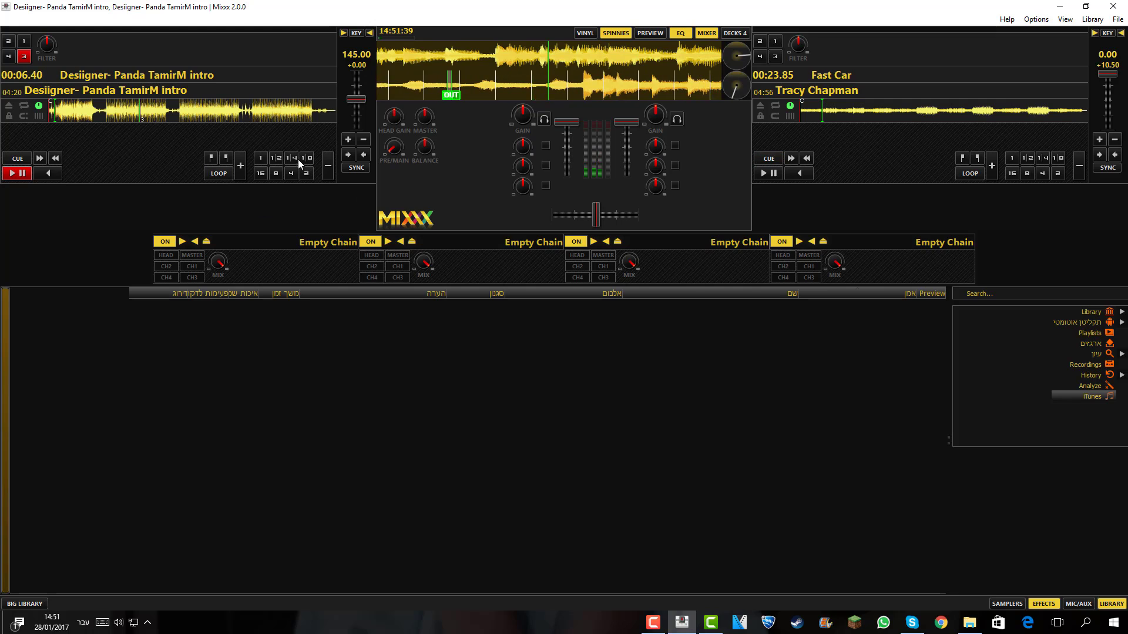
click(22, 174)
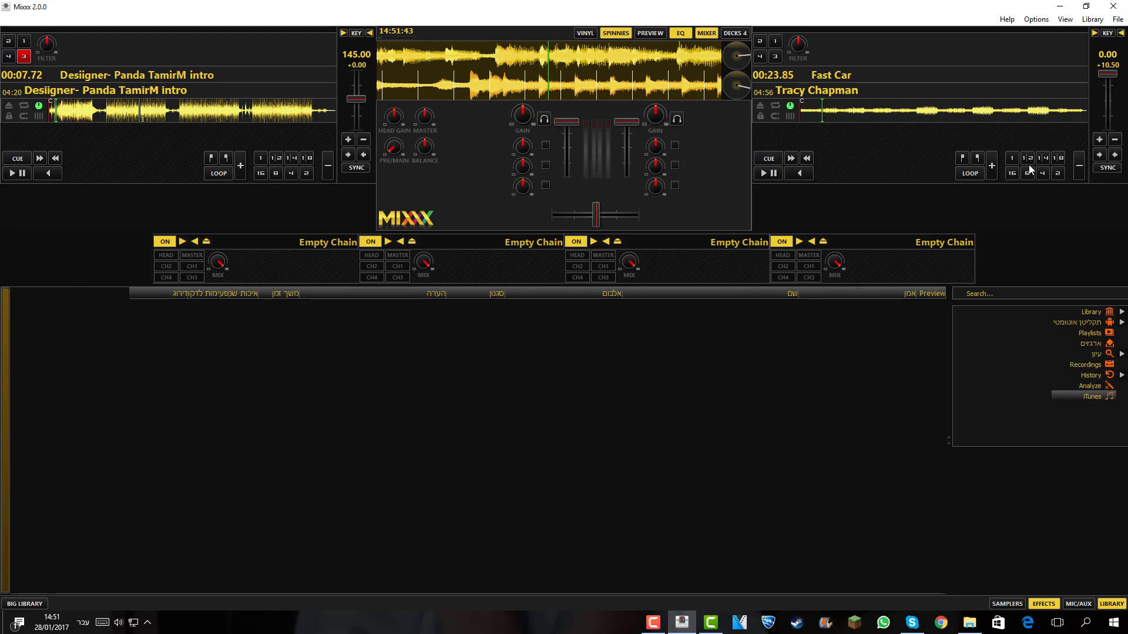
Play the Fast Car track, loop a section of it using loop in and out points, and release the loop.
click(764, 173)
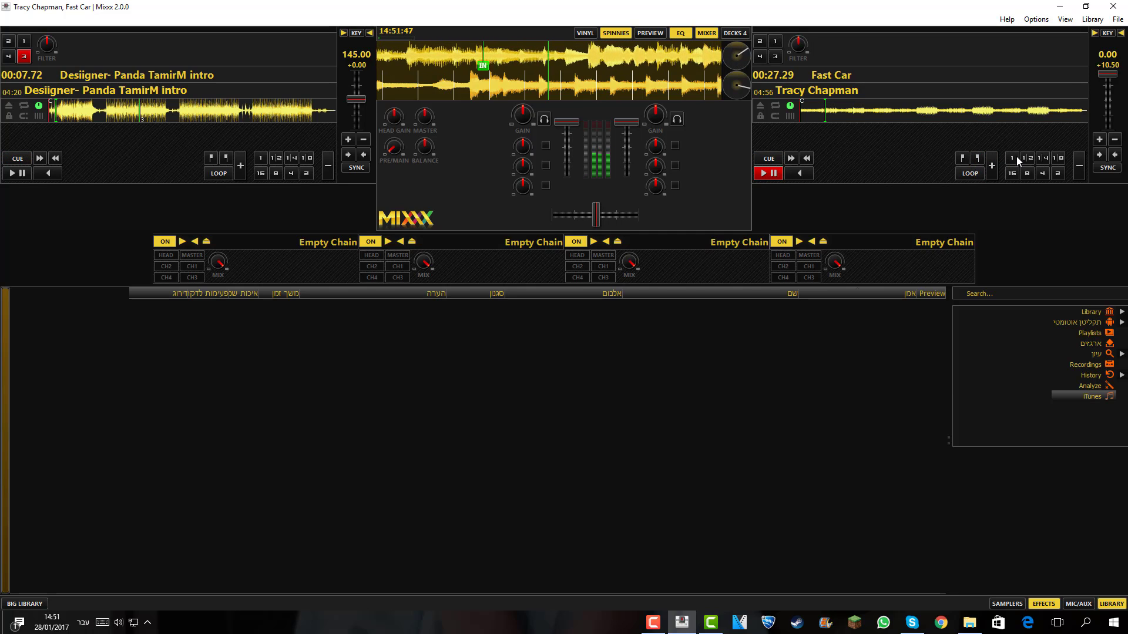
click(970, 173)
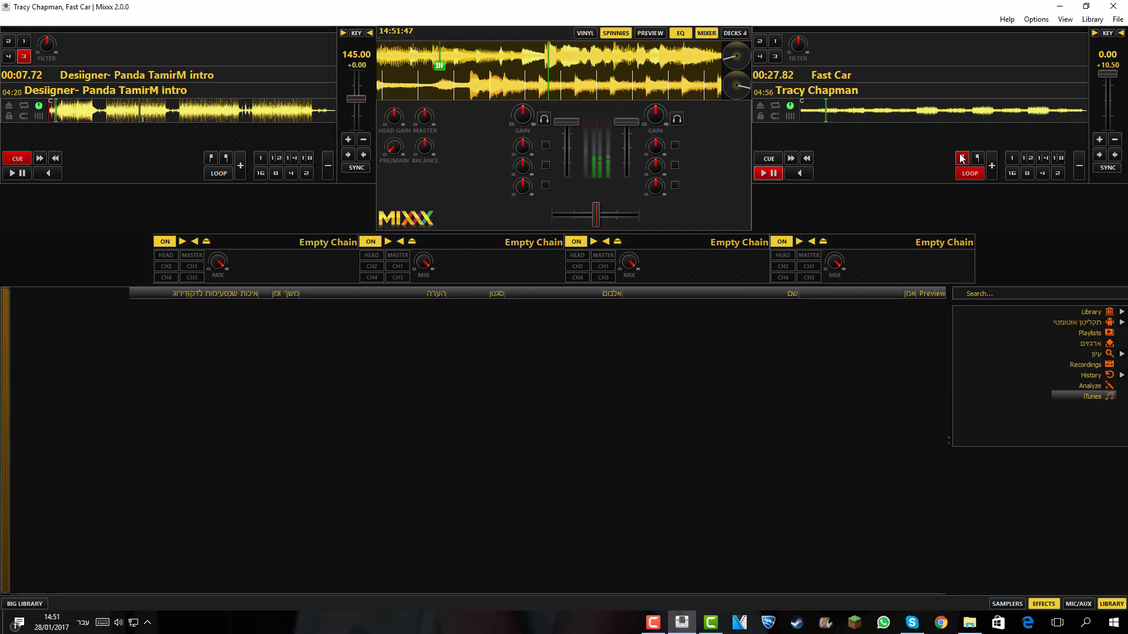
click(1007, 156)
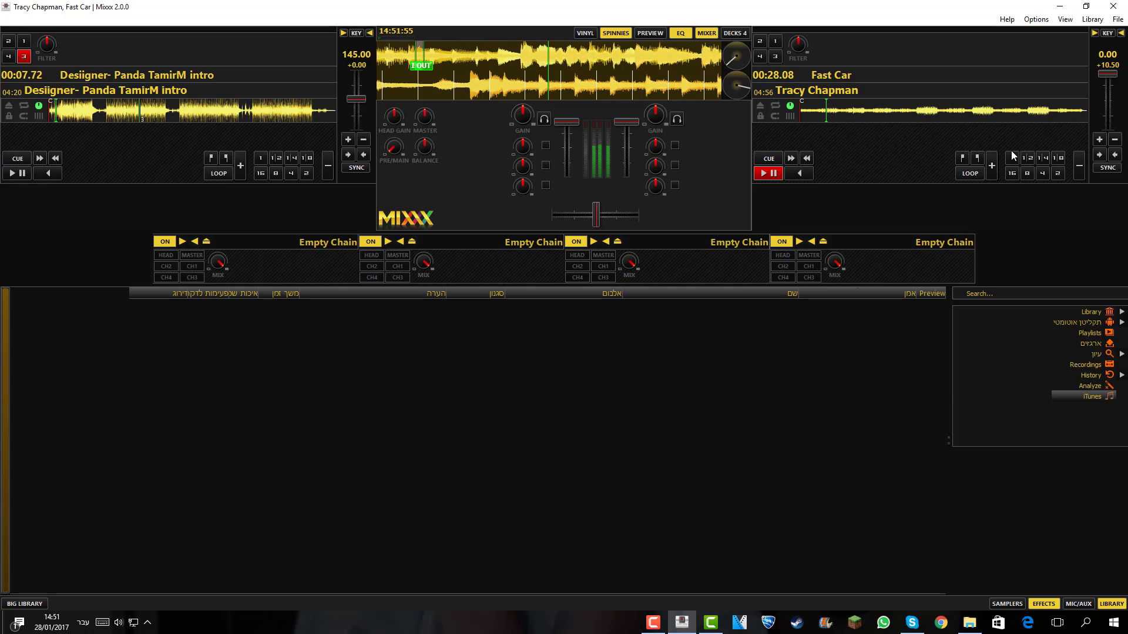
click(977, 158)
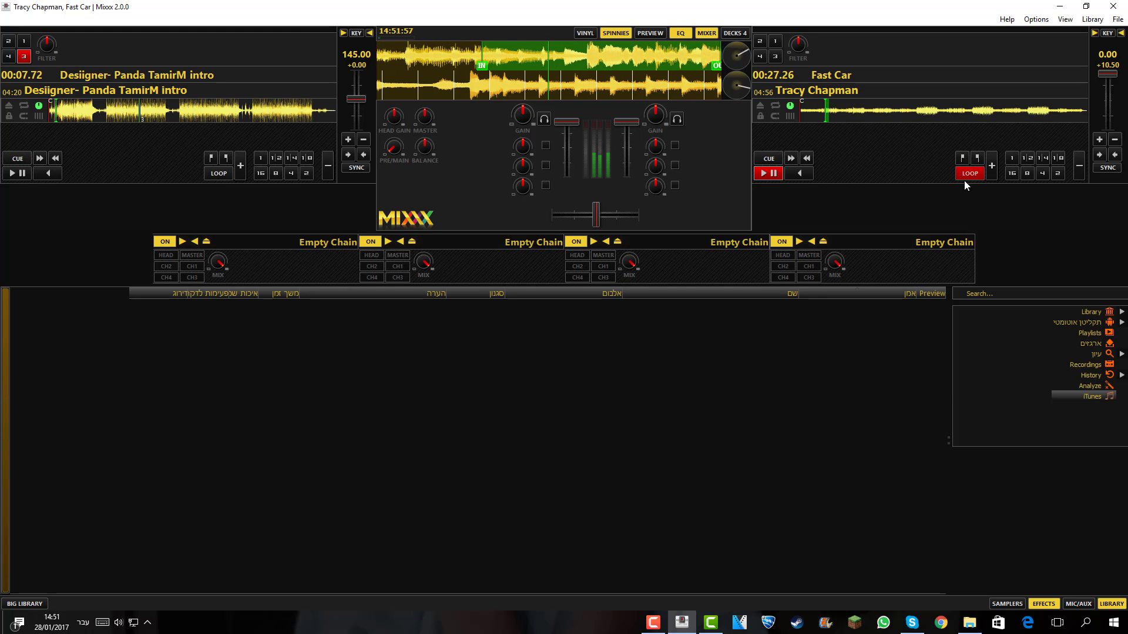
click(969, 175)
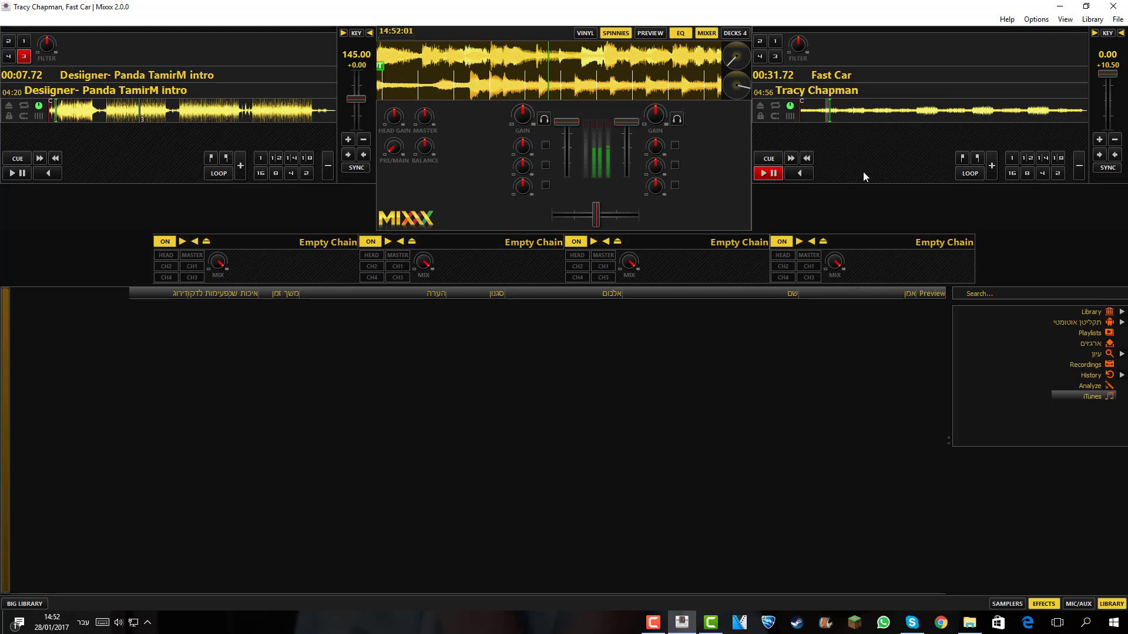
Pause the Fast Car track, fast-forward it briefly and rewind it.
click(779, 173)
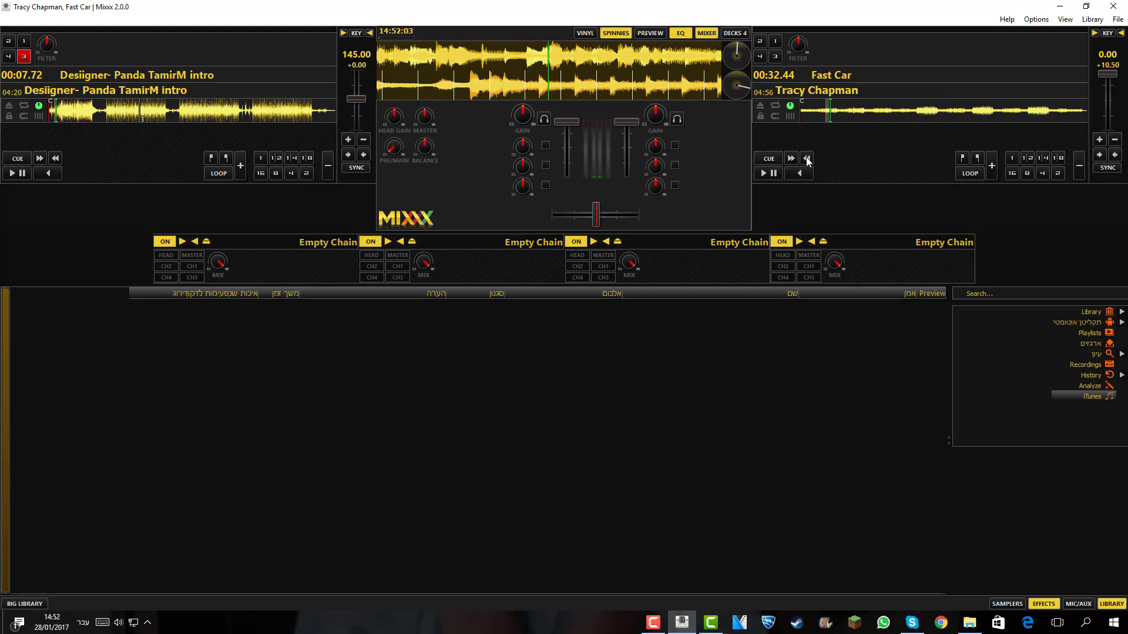
click(790, 158)
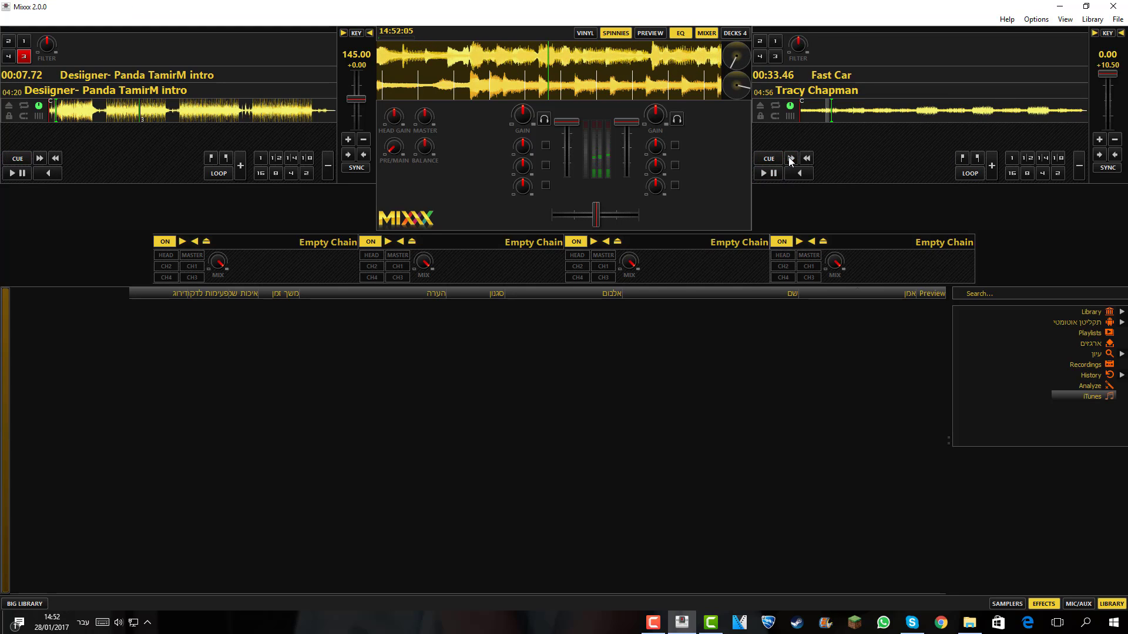
click(808, 158)
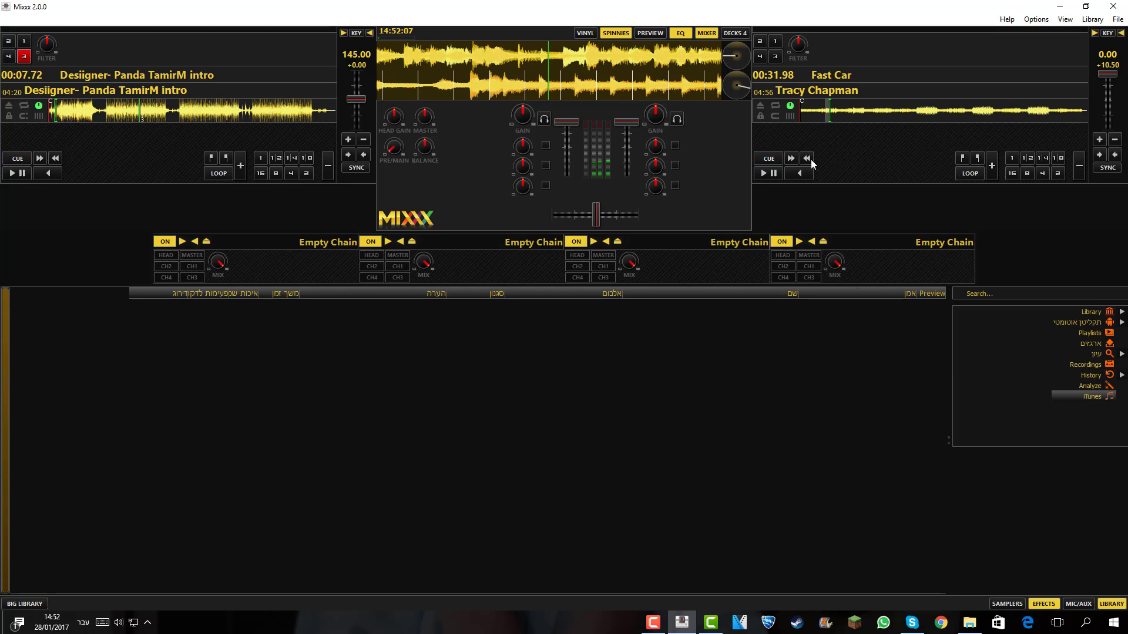
Play the Fast Car track, raise its deck gain with the volume fader at maximum, and pause it.
click(777, 172)
scroll(655, 113, up, 5)
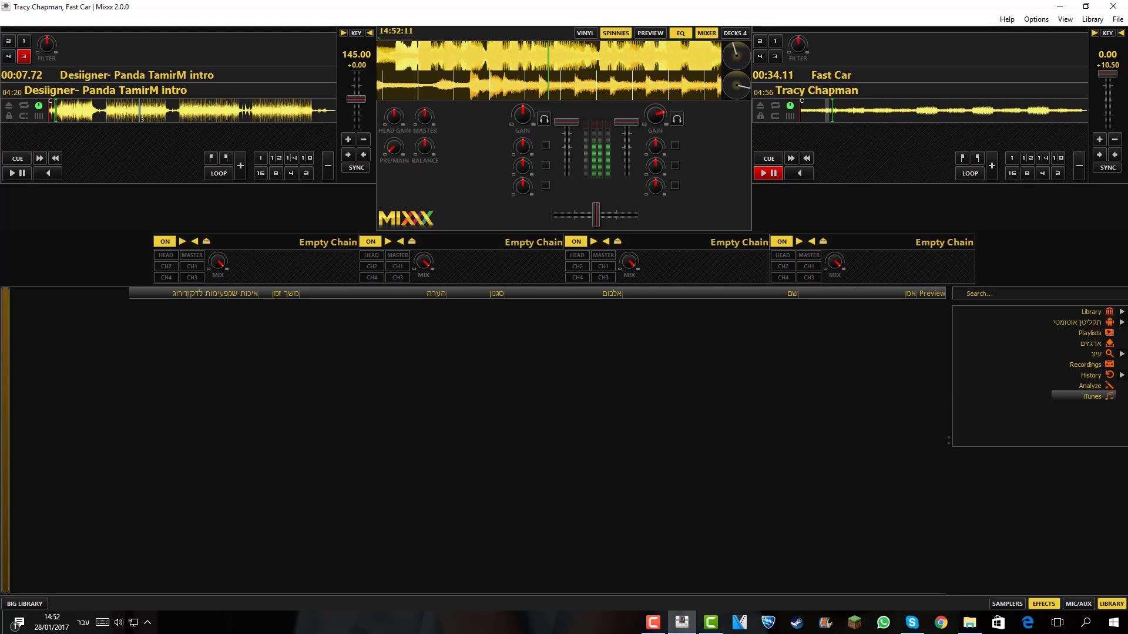
mouse_move(627, 121)
mouse_down()
mouse_move(633, 166)
mouse_move(626, 122)
mouse_up()
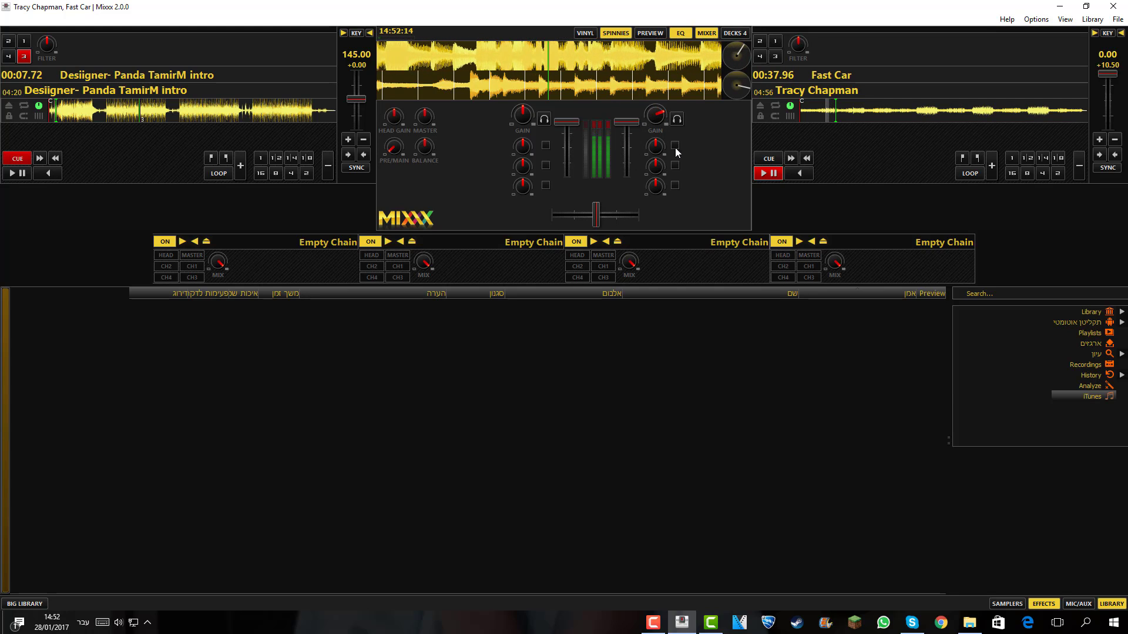
click(765, 174)
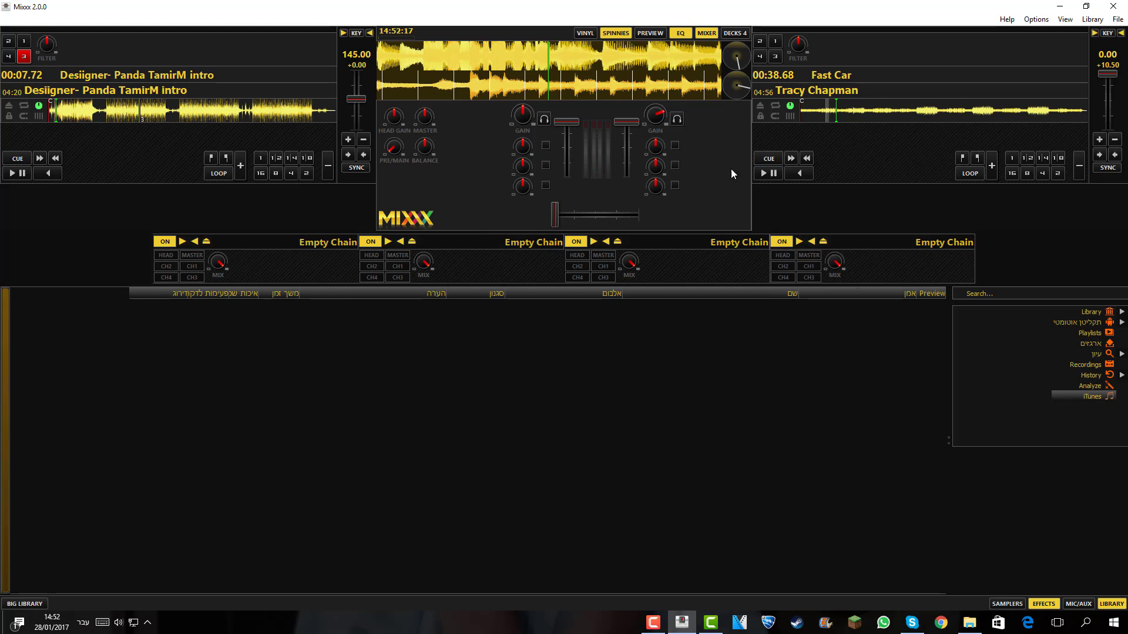
Play both tracks and move the crossfader from the Fast Car side to slightly past centre toward the panda deck.
click(761, 171)
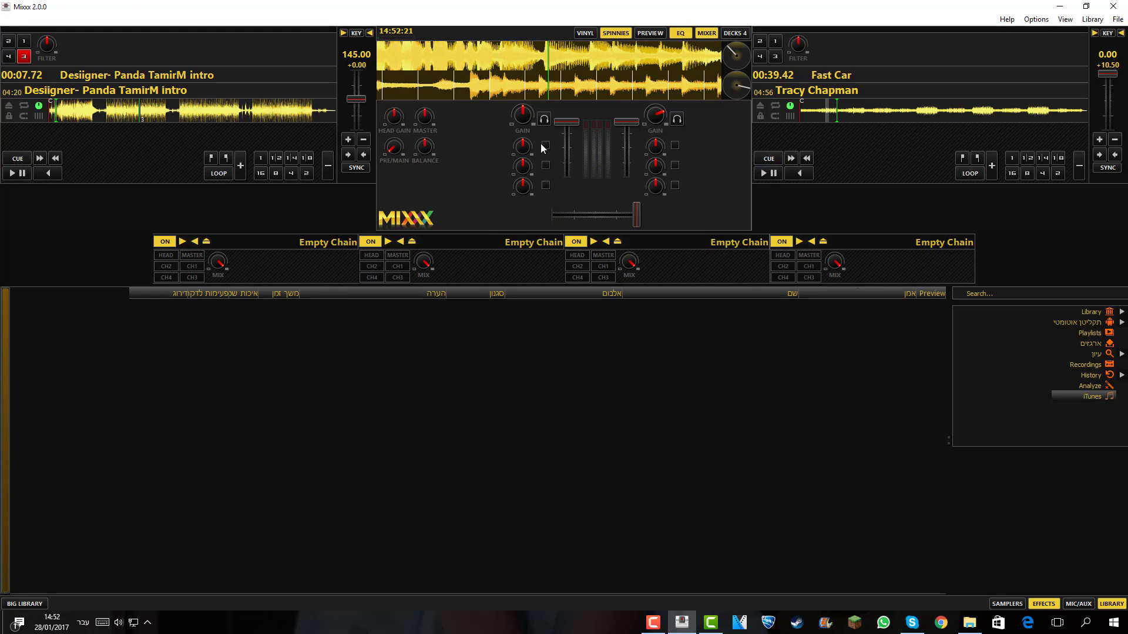
click(763, 173)
click(15, 174)
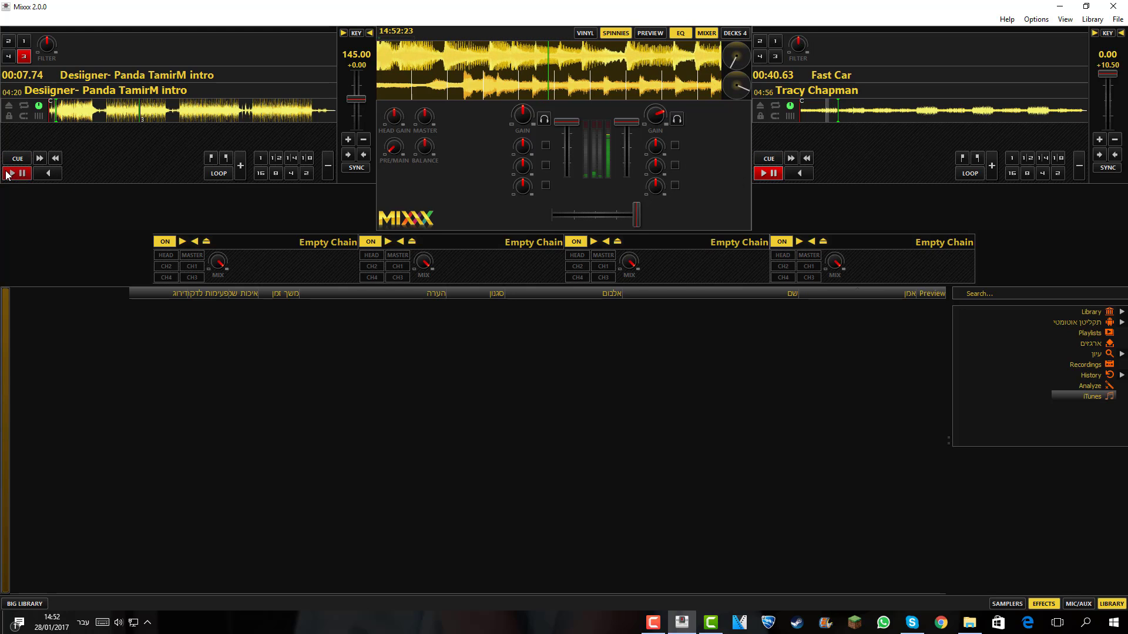
drag(636, 215, 609, 215)
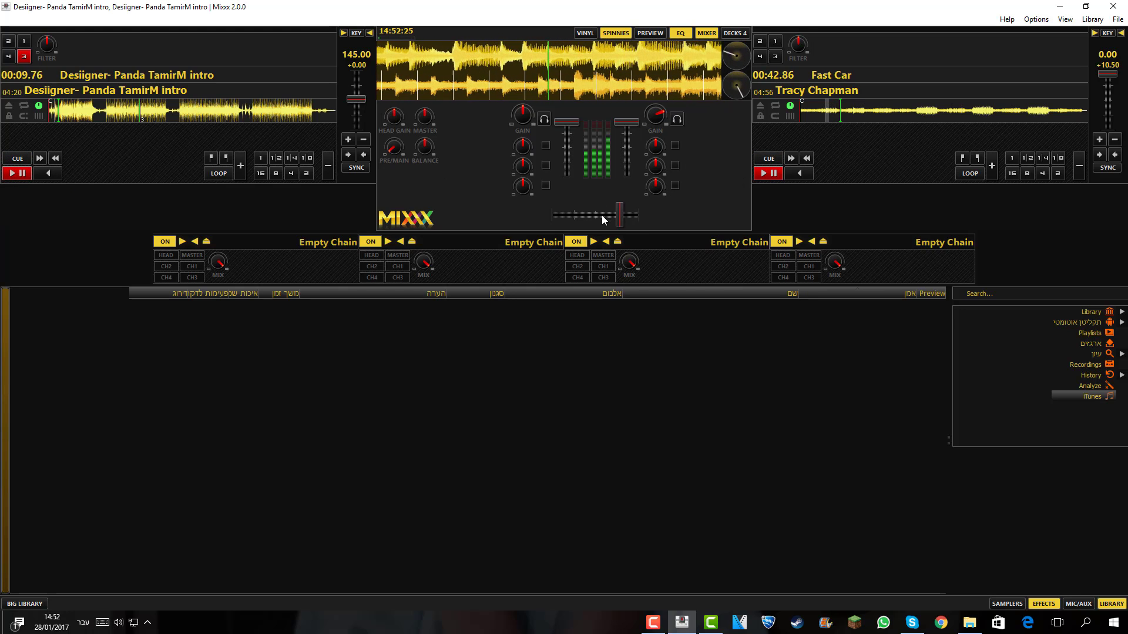
click(588, 218)
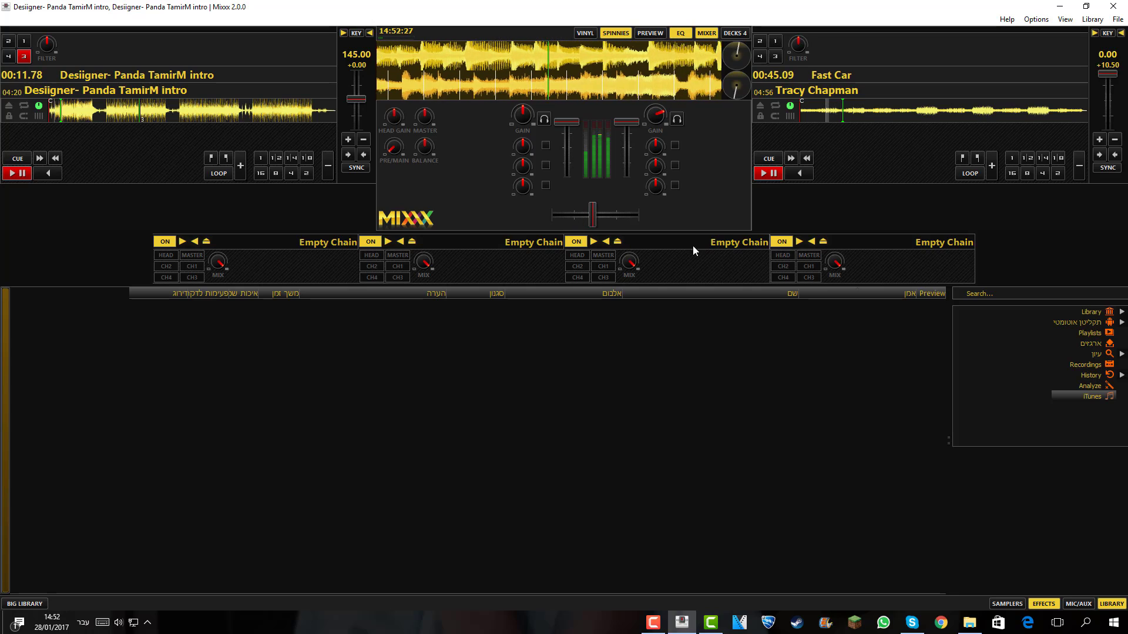
Pause both tracks and return the crossfader to the centre.
click(773, 173)
key(d)
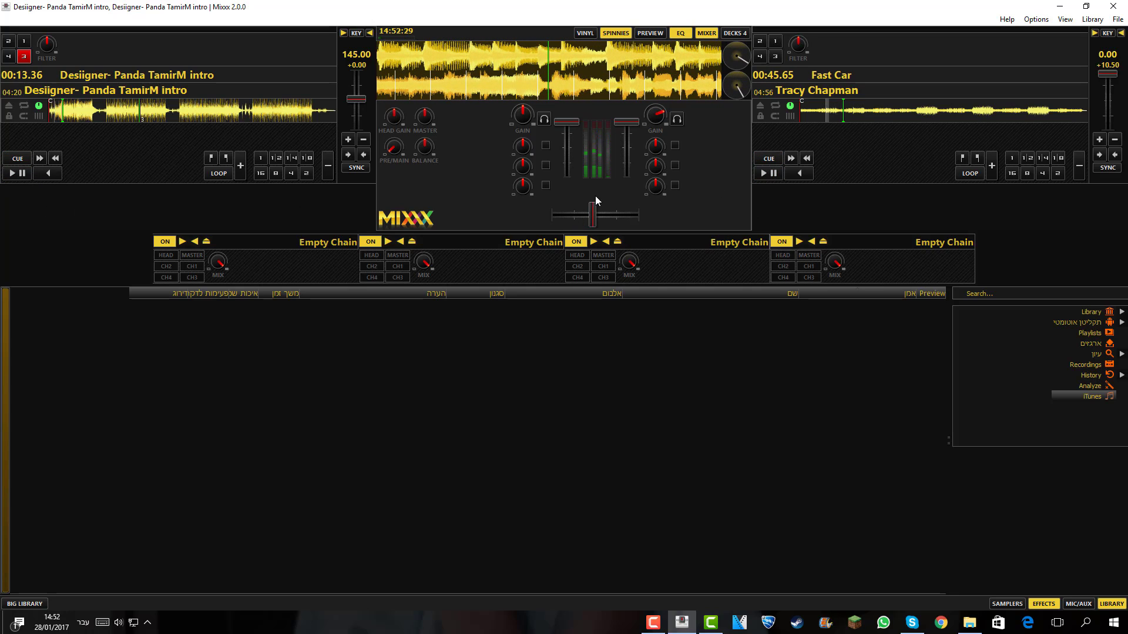
drag(586, 220, 590, 219)
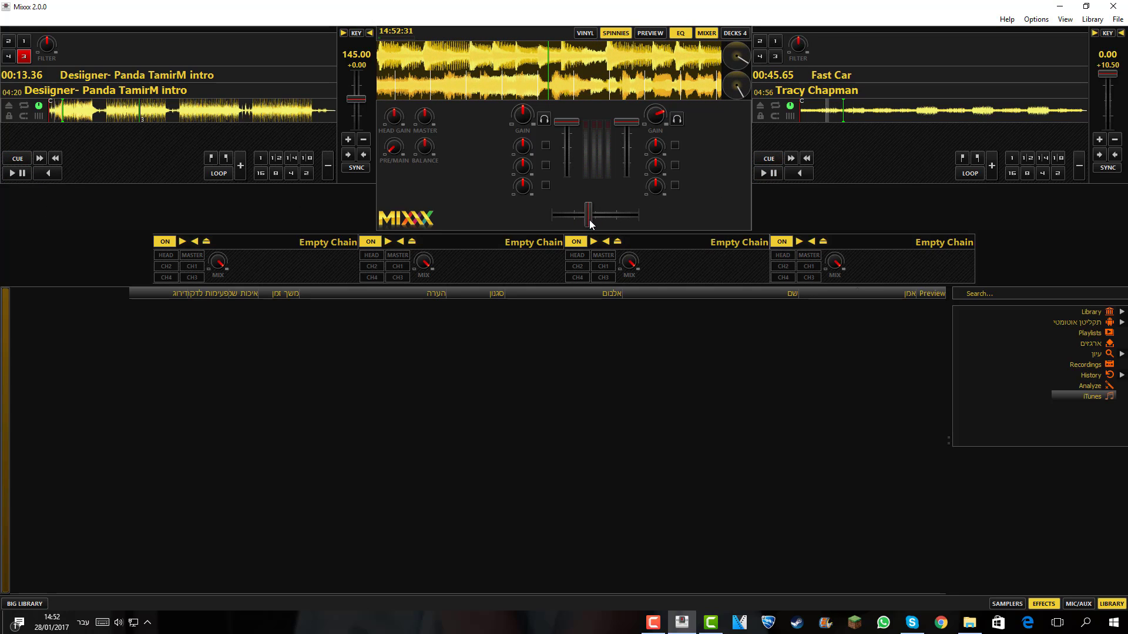
click(594, 216)
Play the Fast Car track, mute its high EQ band, raise that band's level and unmute it.
click(766, 171)
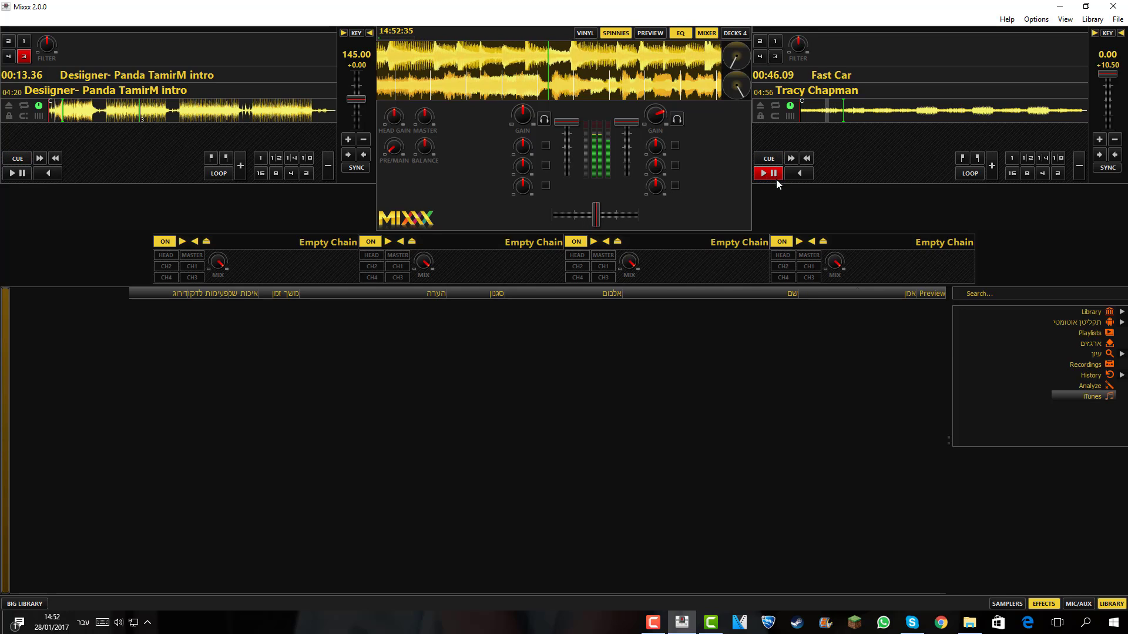
click(675, 146)
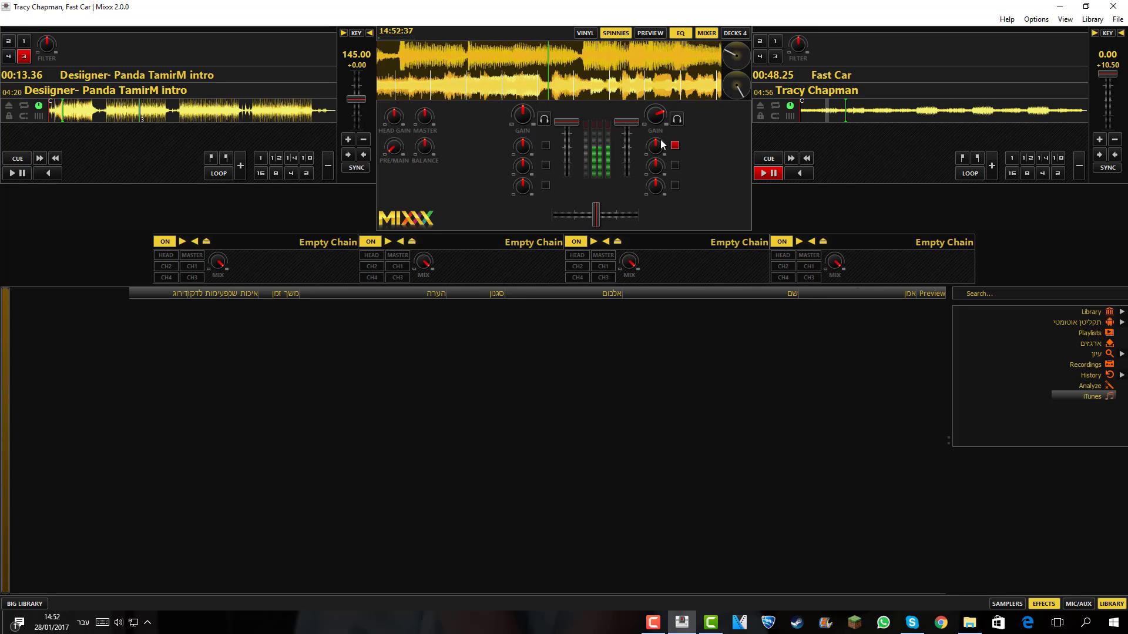
drag(658, 154, 658, 136)
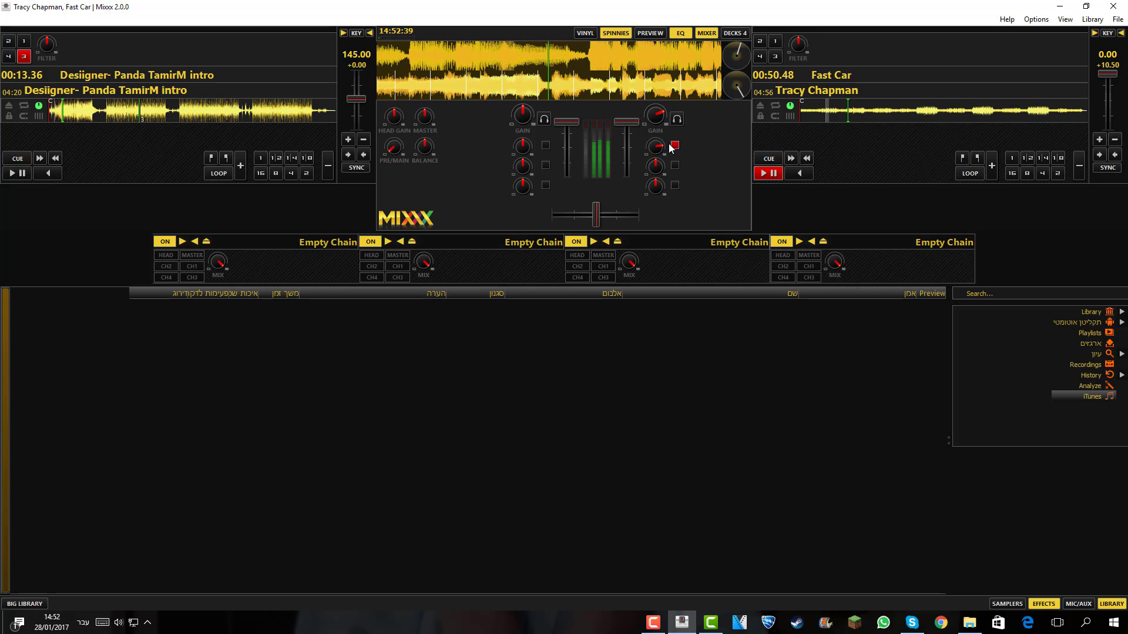
click(675, 146)
Mute the mid and low EQ bands of the Fast Car deck, raise both levels and unmute them.
click(675, 165)
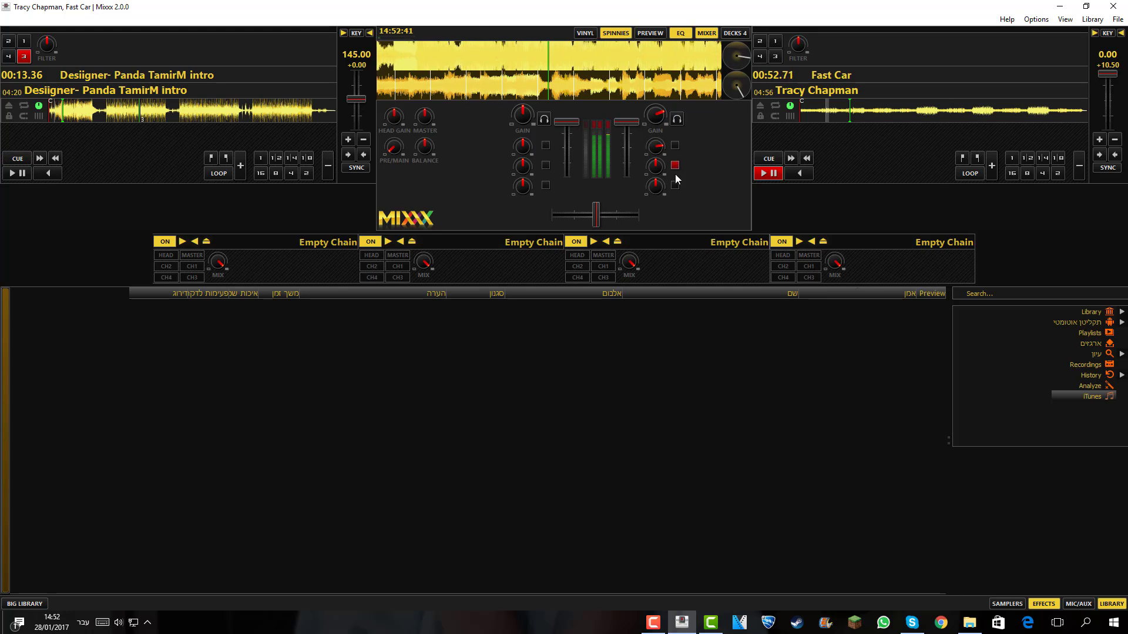
click(675, 185)
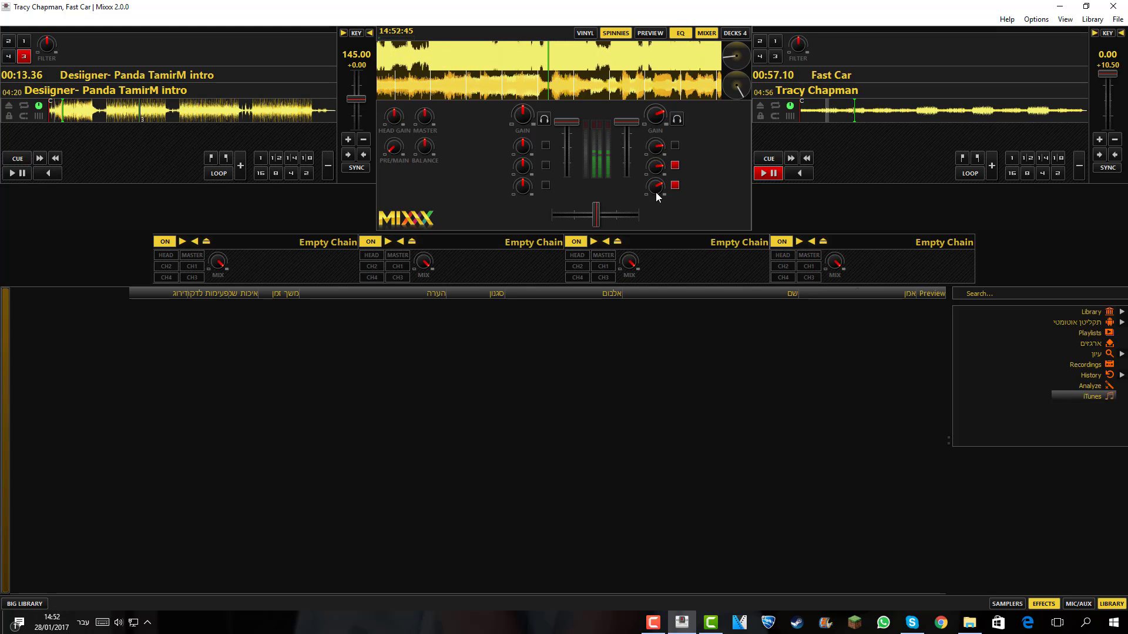
click(675, 186)
click(675, 165)
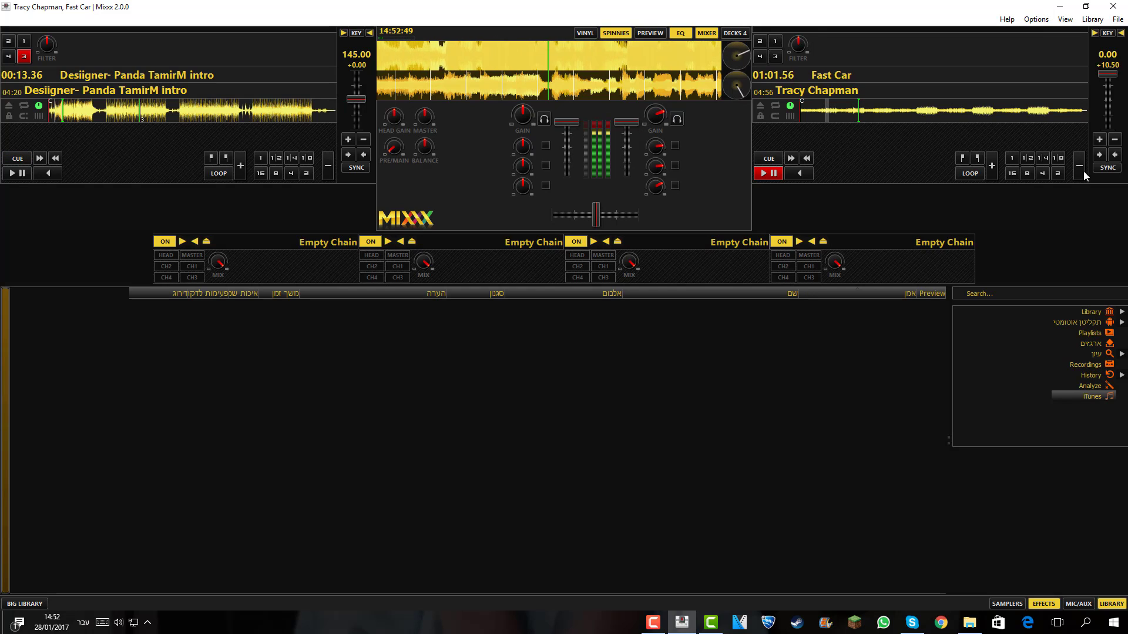
Return the Fast Car track to its stored loop and release the loop to continue playback.
click(971, 176)
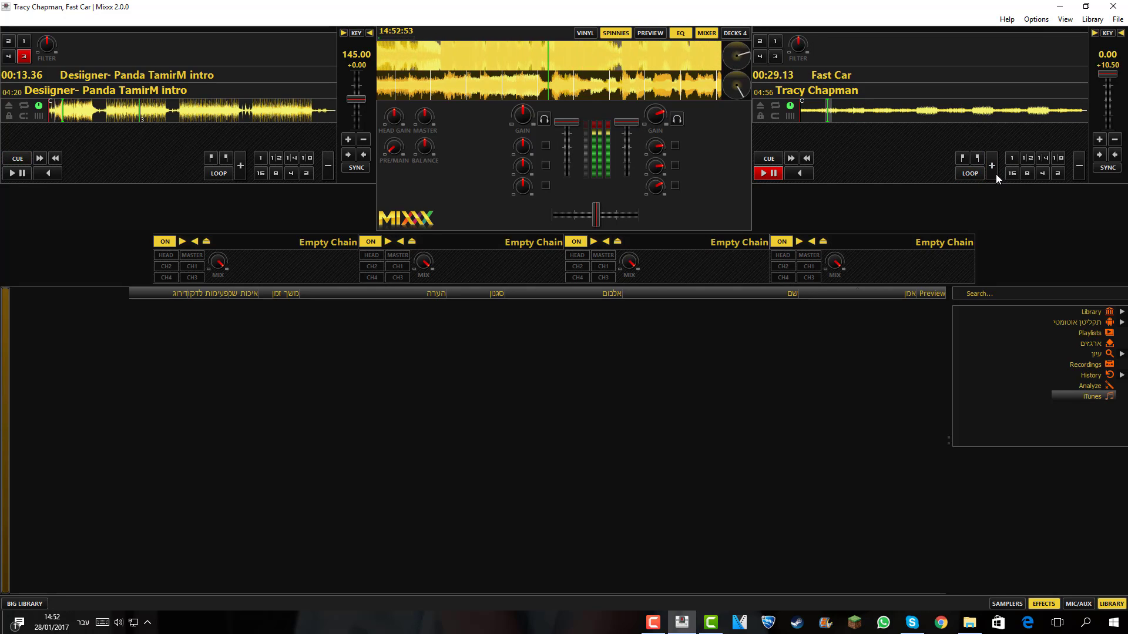
click(966, 174)
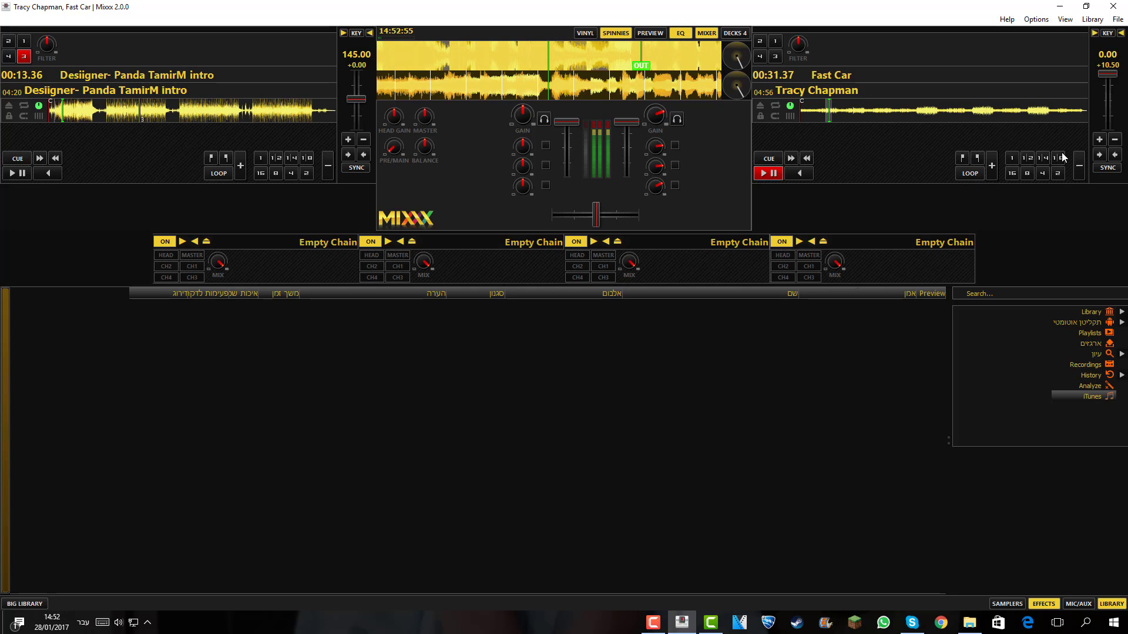
click(1079, 158)
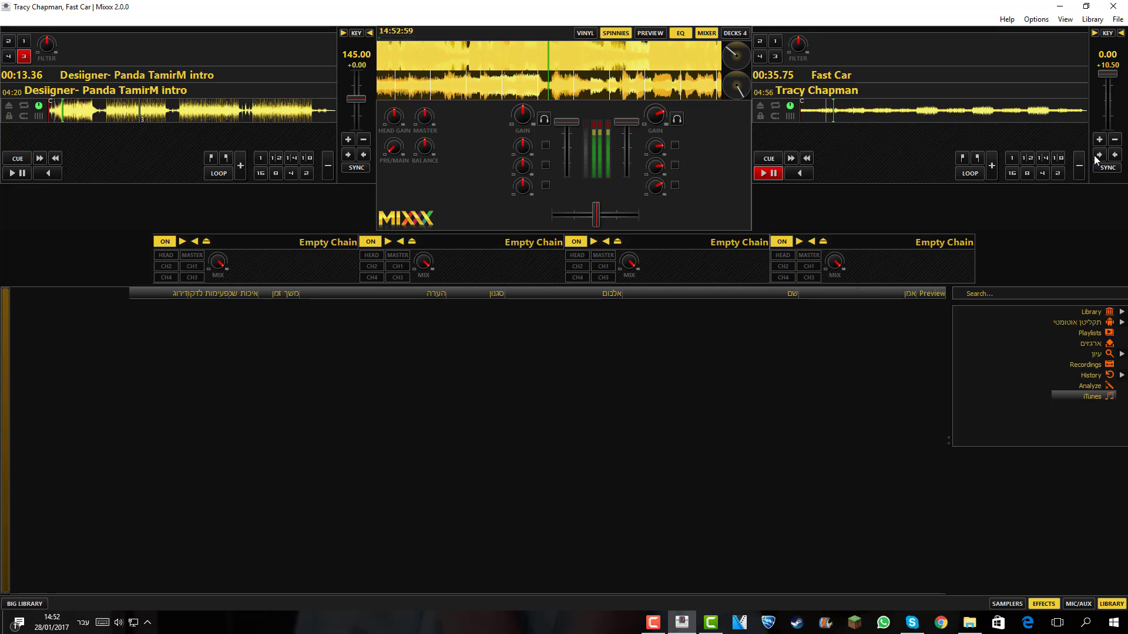
Raise the pitch of the Fast Car deck to +16.50.
click(1093, 141)
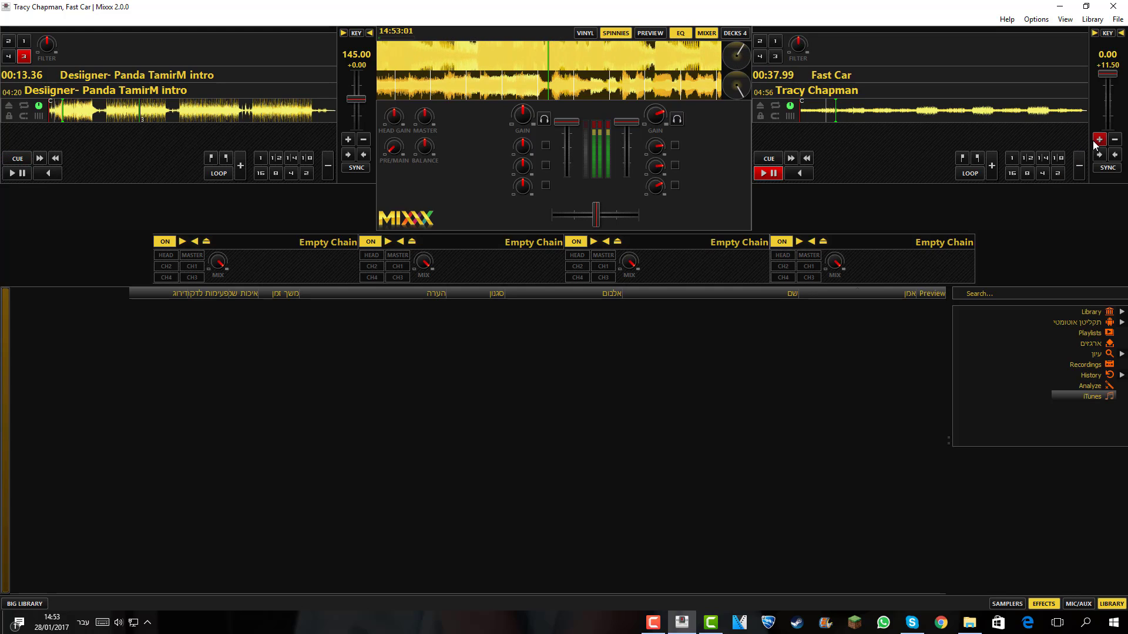
click(1093, 141)
click(1093, 141)
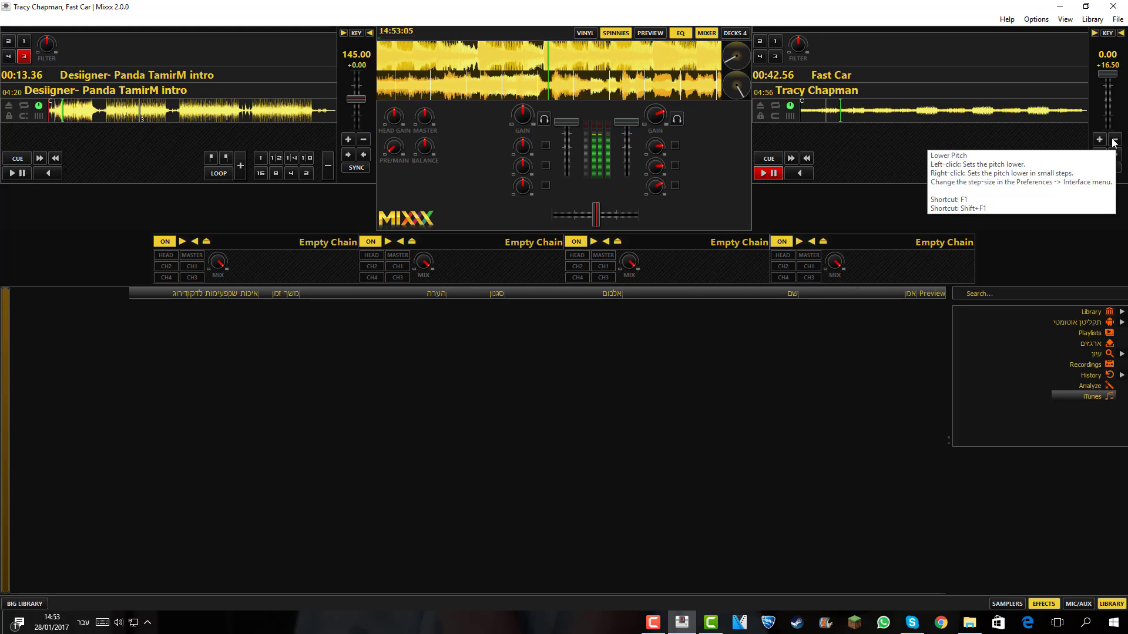
Lower the pitch of the Fast Car deck to +14.00.
click(1114, 141)
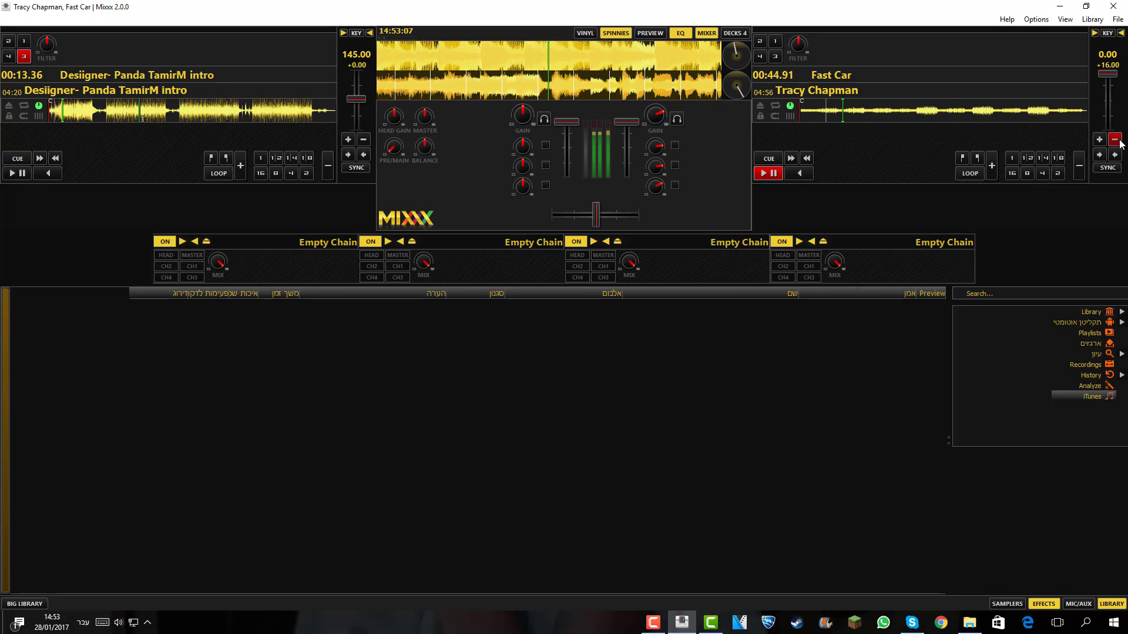
click(1119, 142)
click(1119, 142)
click(1119, 141)
click(1119, 142)
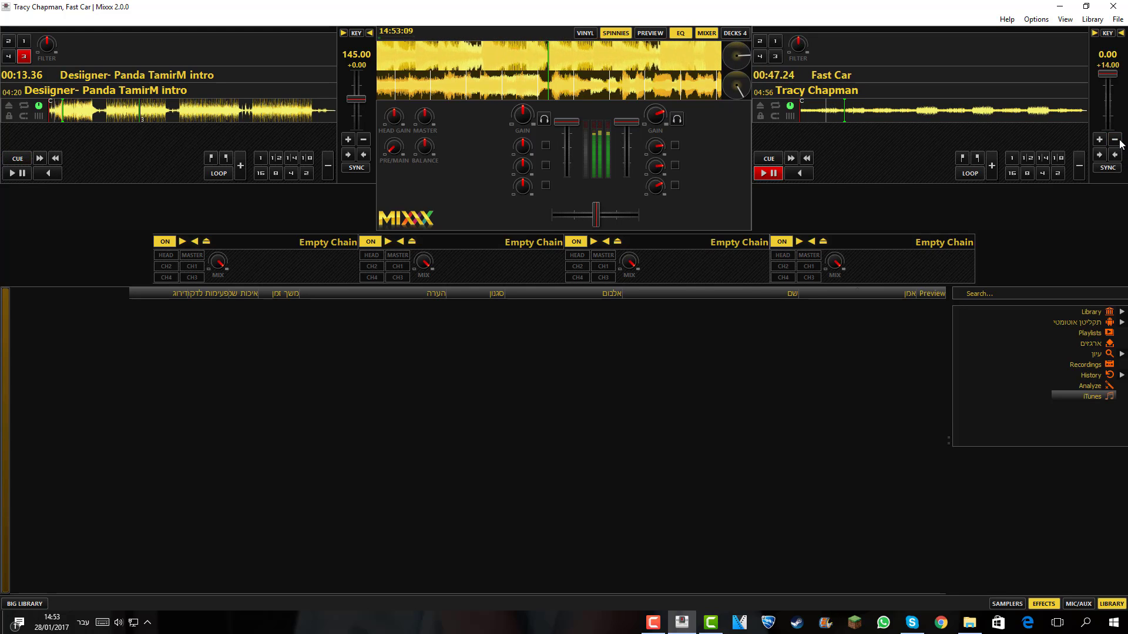
Lower the pitch of the Fast Car deck to +12.00 and bring it back up to +15.50.
click(1119, 142)
click(1114, 141)
click(1114, 141)
click(1114, 141)
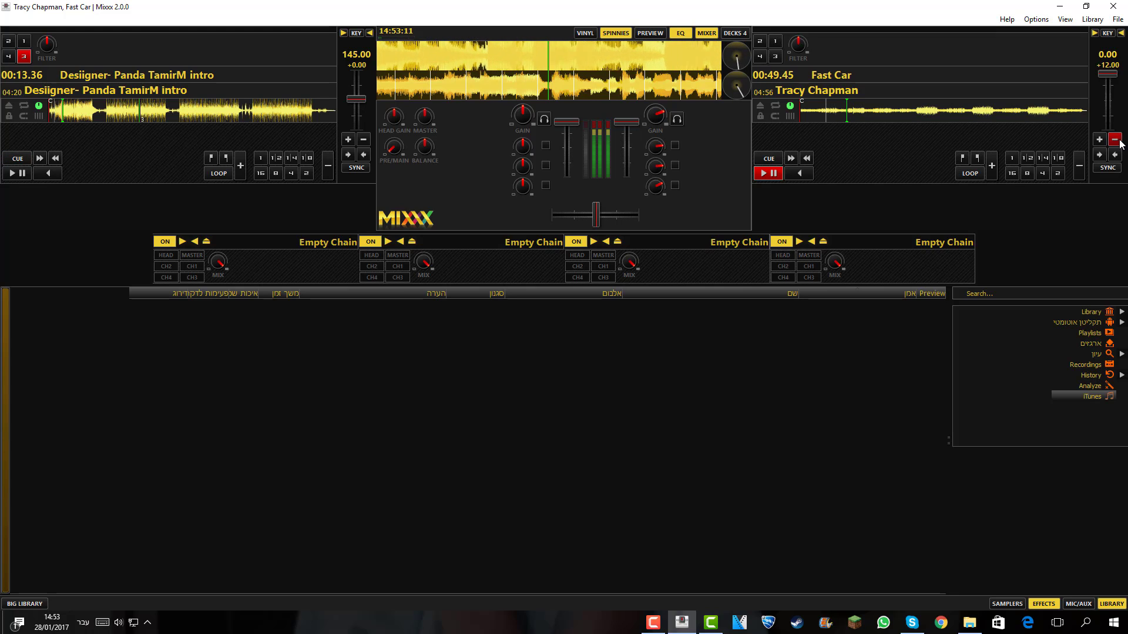
click(1114, 141)
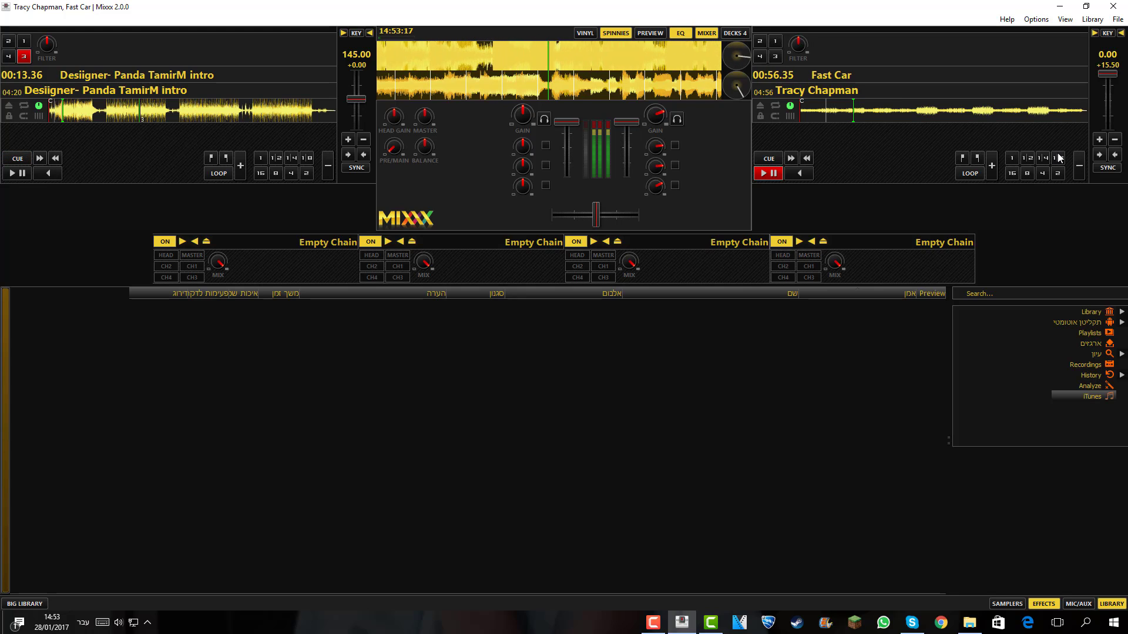
Return the Fast Car track to its stored loop, and mute and unmute its high and low EQ bands.
click(981, 168)
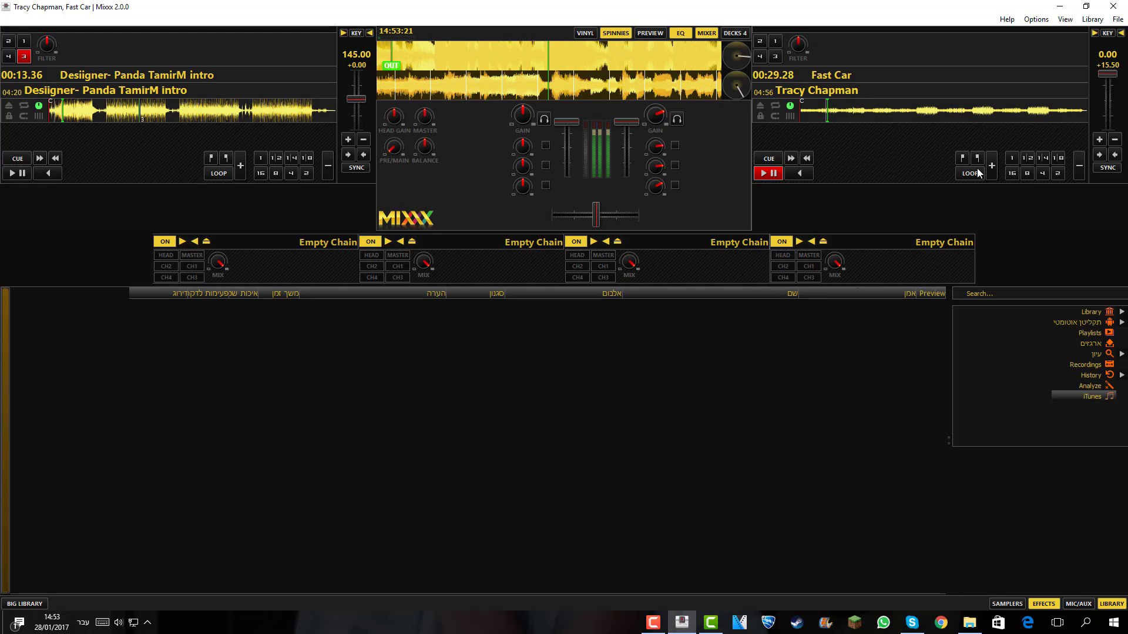
click(675, 145)
click(676, 186)
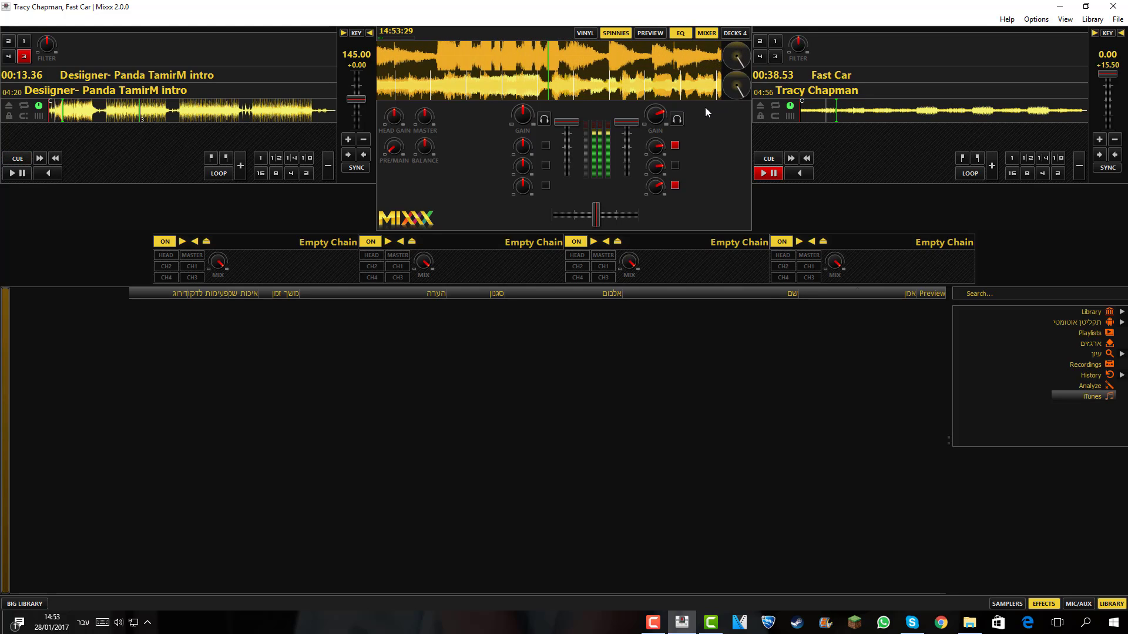
click(675, 145)
click(675, 186)
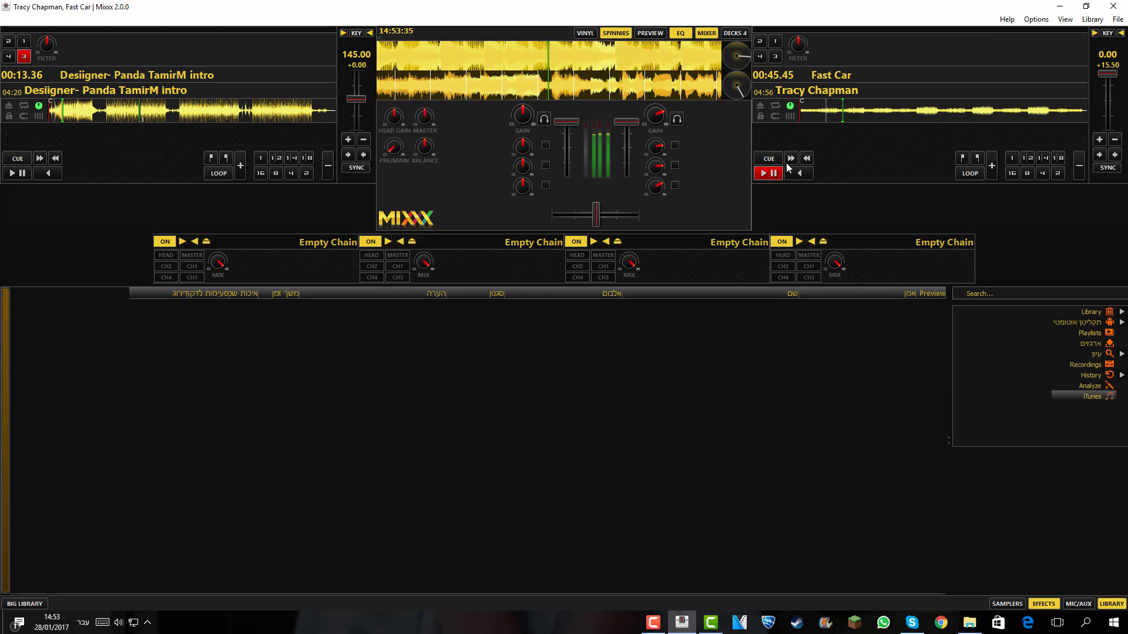
Pause the Fast Car deck, lower its pitch to +10.00, and resume playback after briefly muting the high EQ band.
click(761, 173)
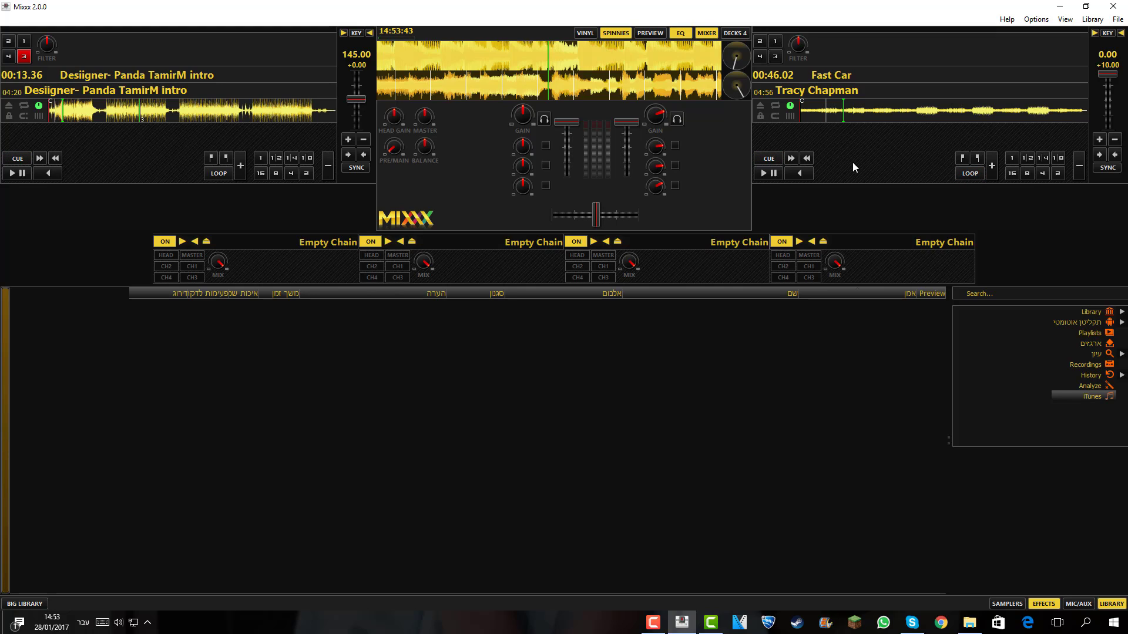
click(674, 146)
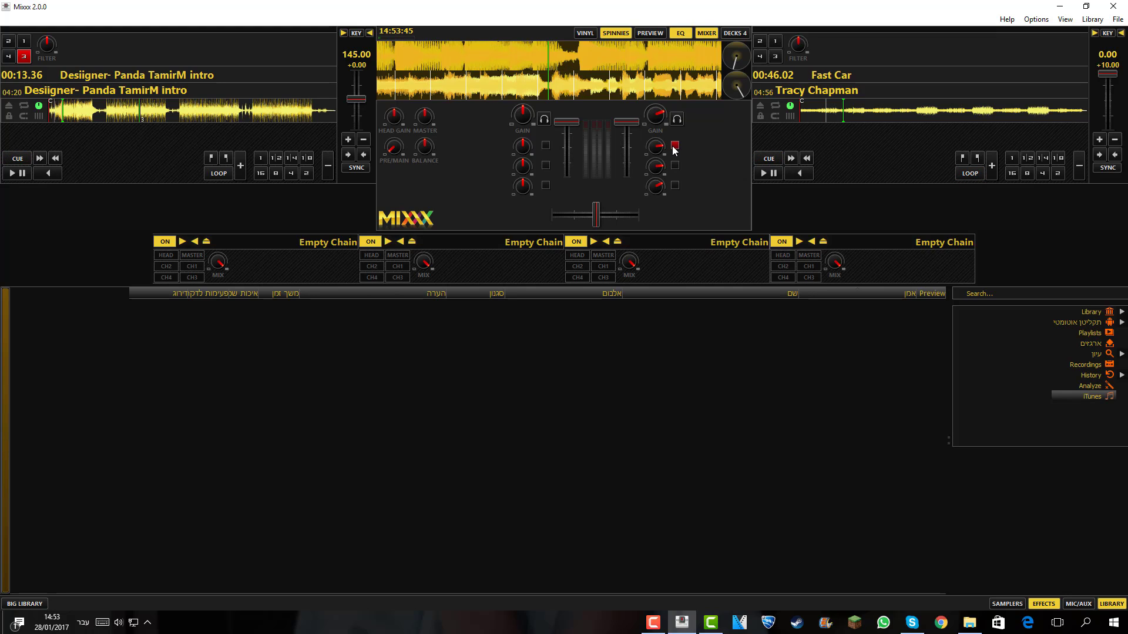
click(674, 147)
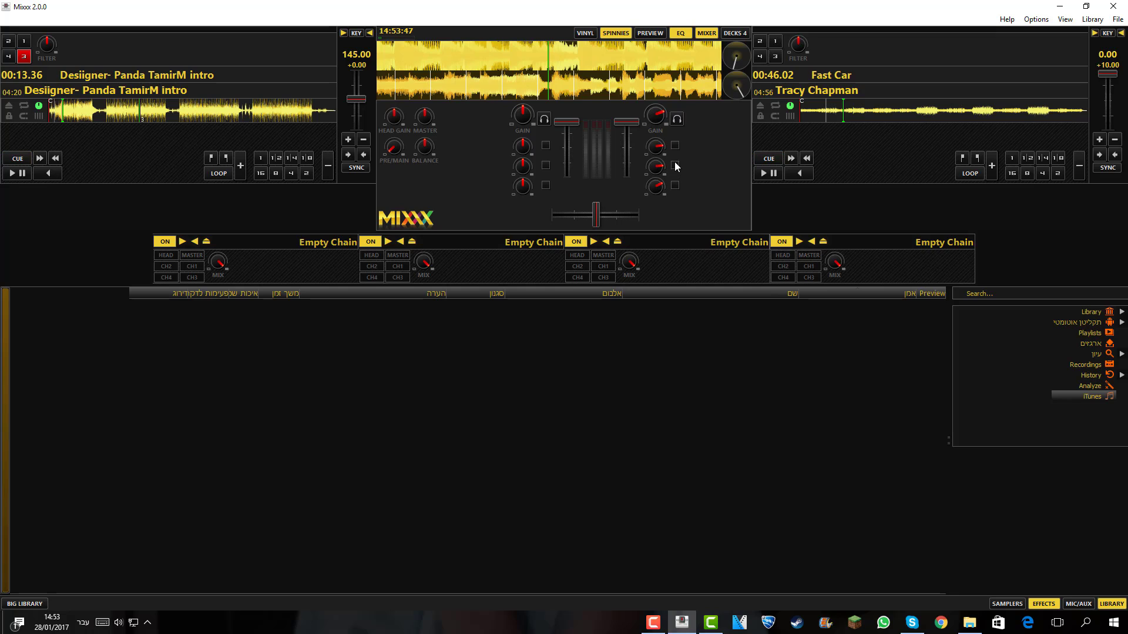
click(779, 174)
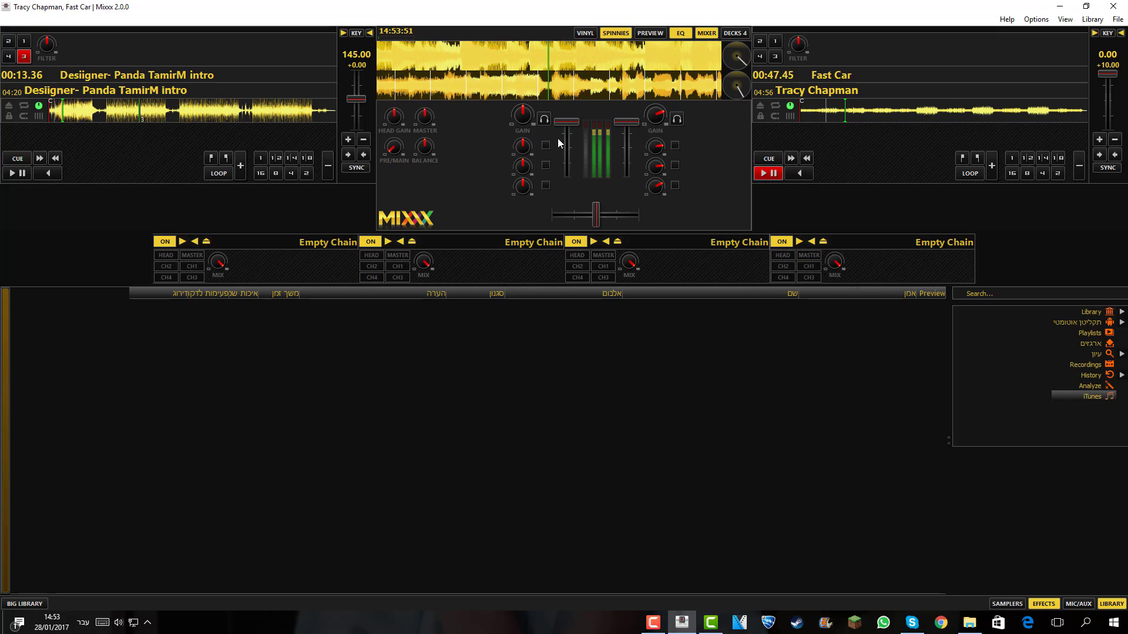
Lower the gain of the Fast Car deck to about the middle and pause the track.
mouse_move(636, 129)
mouse_down()
mouse_move(625, 189)
mouse_move(618, 163)
mouse_move(629, 168)
mouse_move(631, 129)
mouse_up()
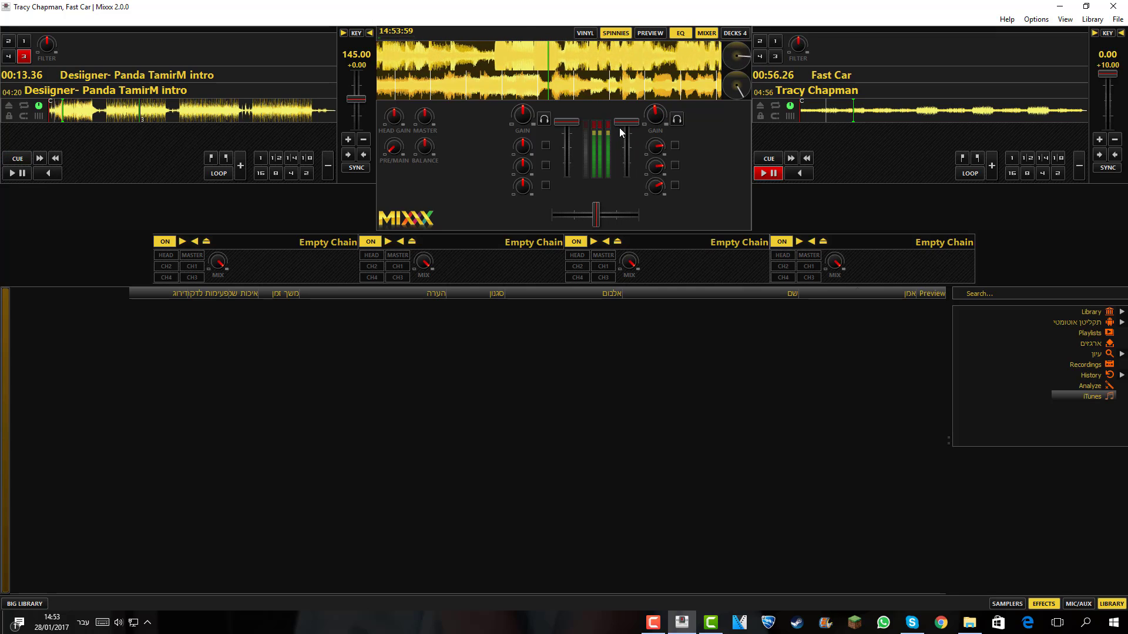
mouse_move(619, 128)
mouse_down()
mouse_move(632, 165)
mouse_move(622, 110)
mouse_move(635, 111)
mouse_move(626, 106)
mouse_move(618, 142)
mouse_move(626, 163)
mouse_move(631, 132)
mouse_move(628, 169)
mouse_move(632, 114)
mouse_up()
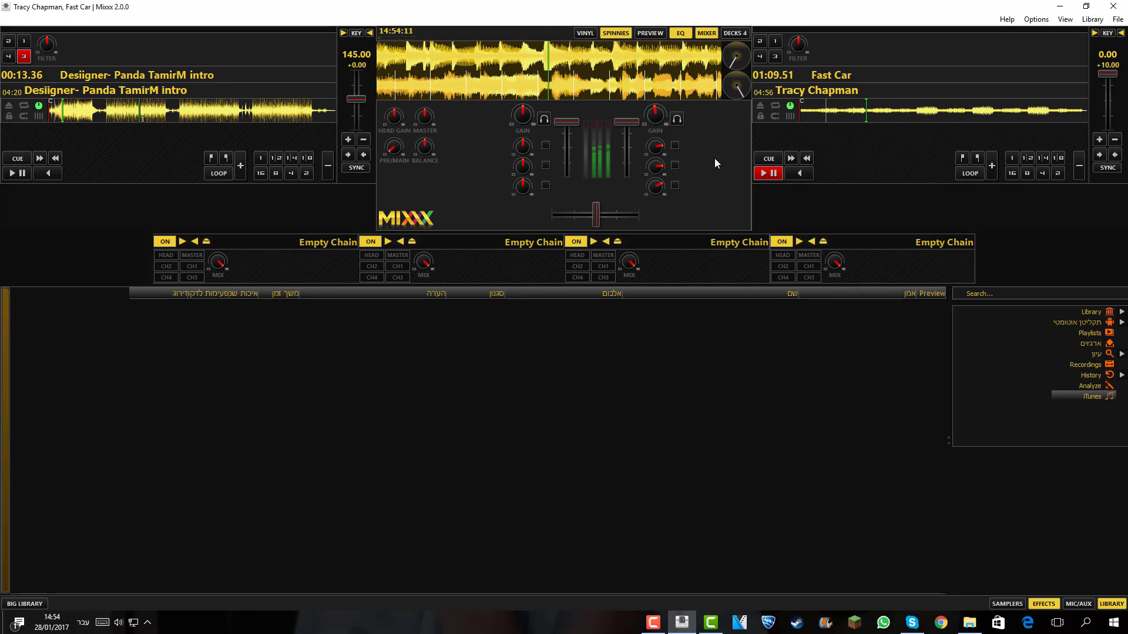
click(767, 173)
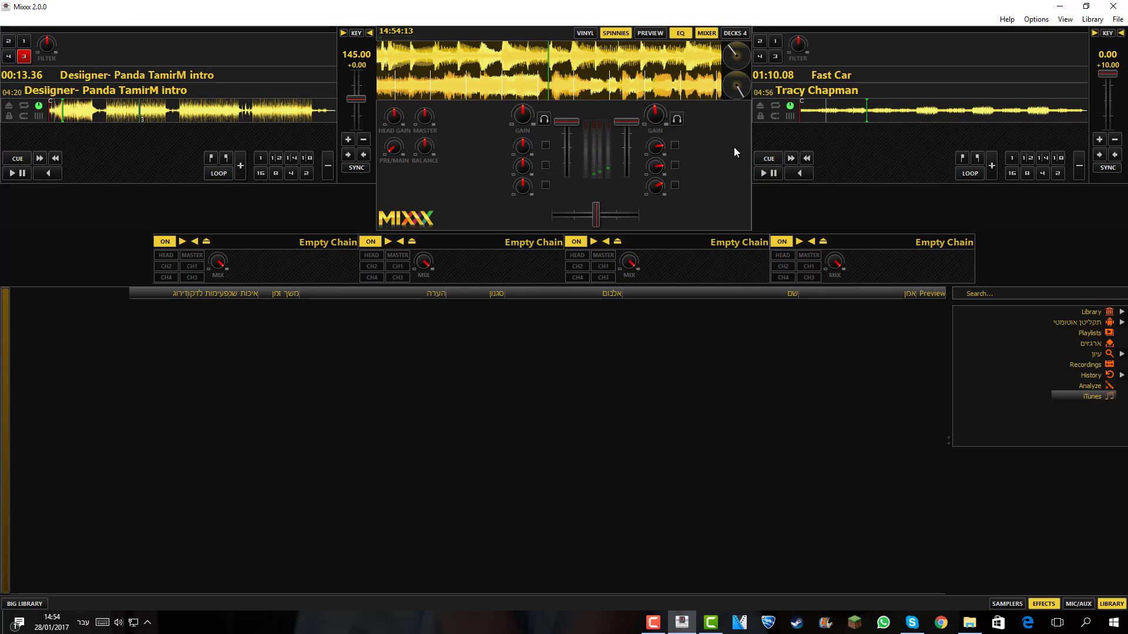
click(653, 623)
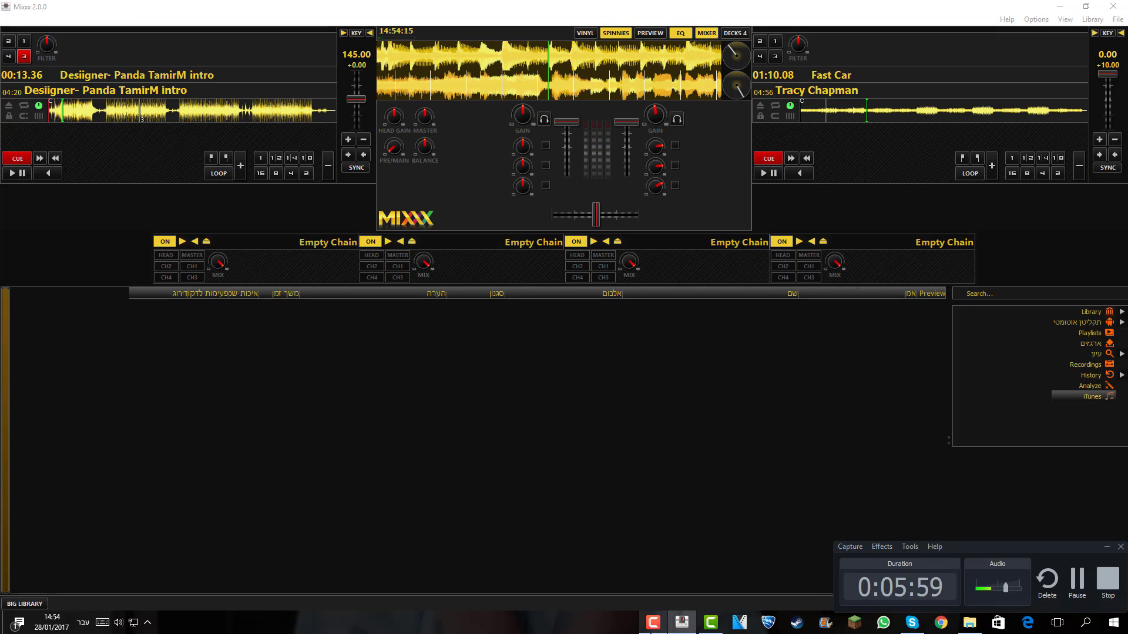
click(649, 622)
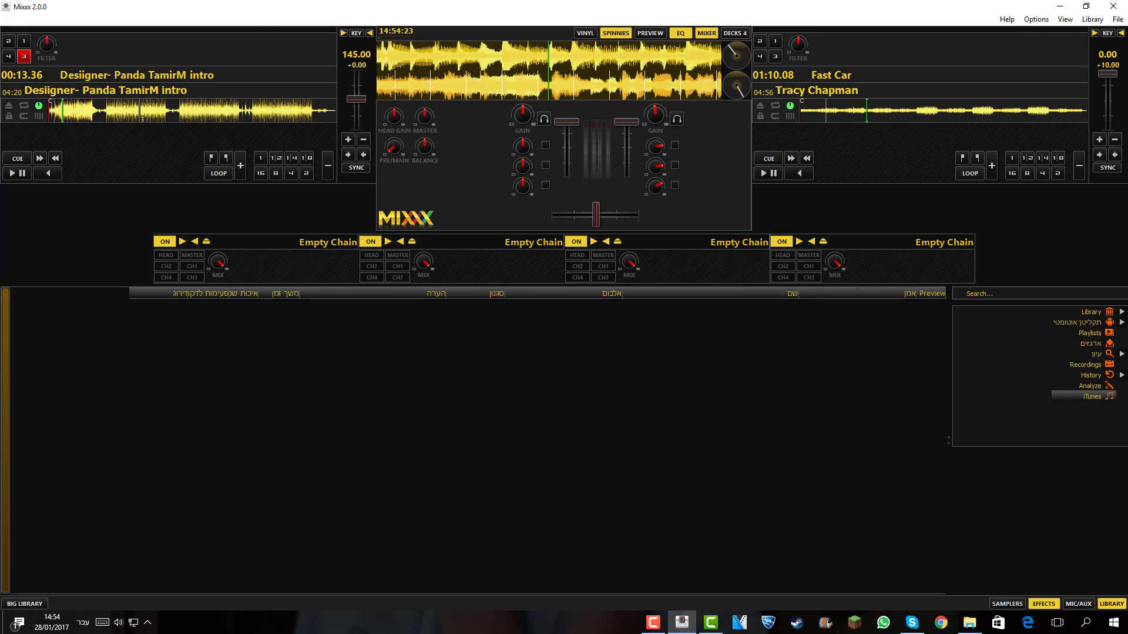
Load the Tracy Chapman Fast Car file from the song folder in File Explorer onto the deck holding Panda.
click(969, 622)
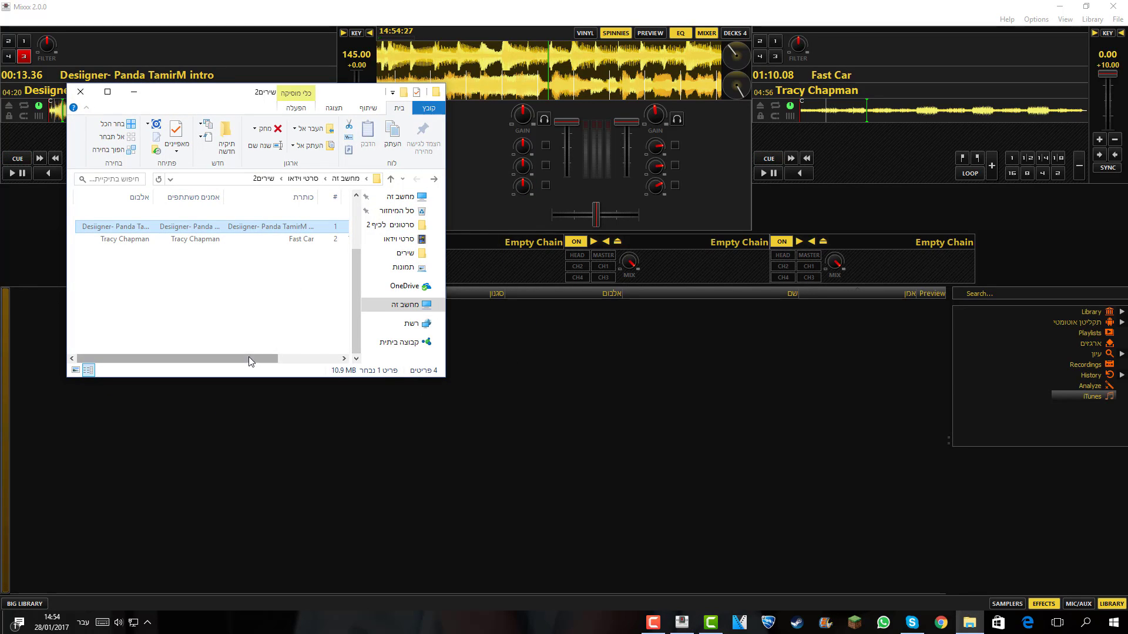
drag(249, 357, 339, 357)
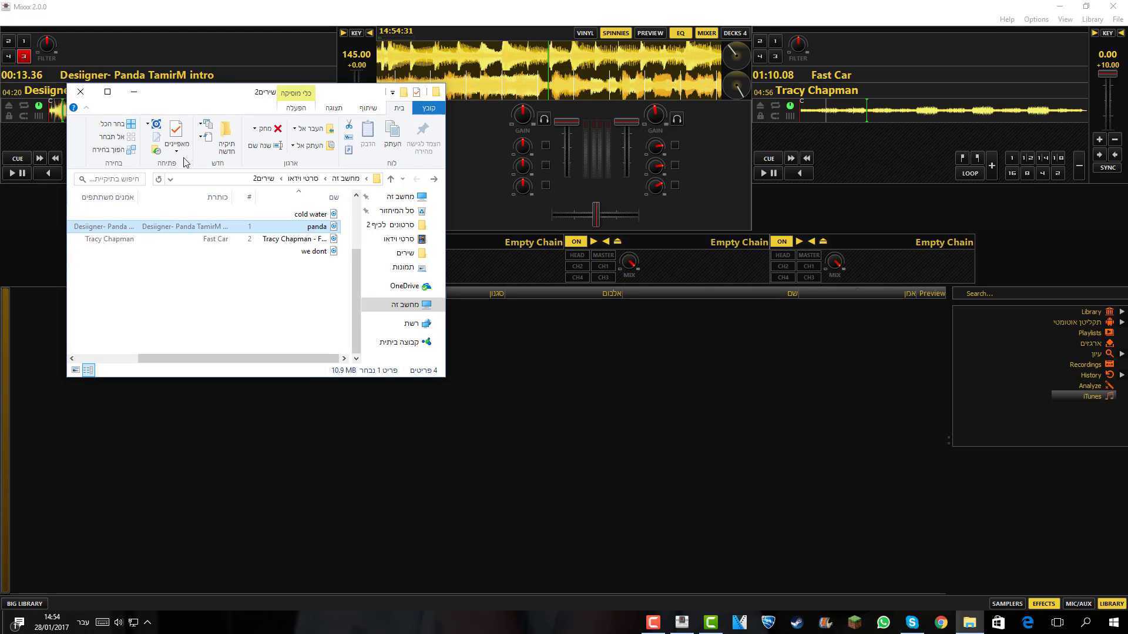
click(134, 92)
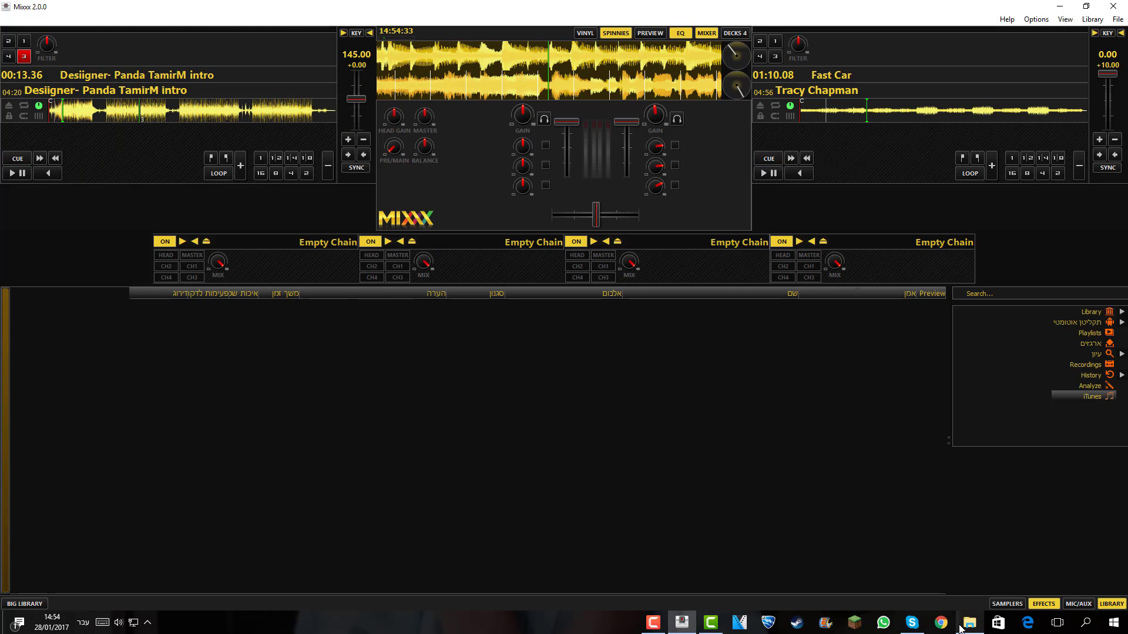
click(960, 628)
drag(281, 239, 57, 112)
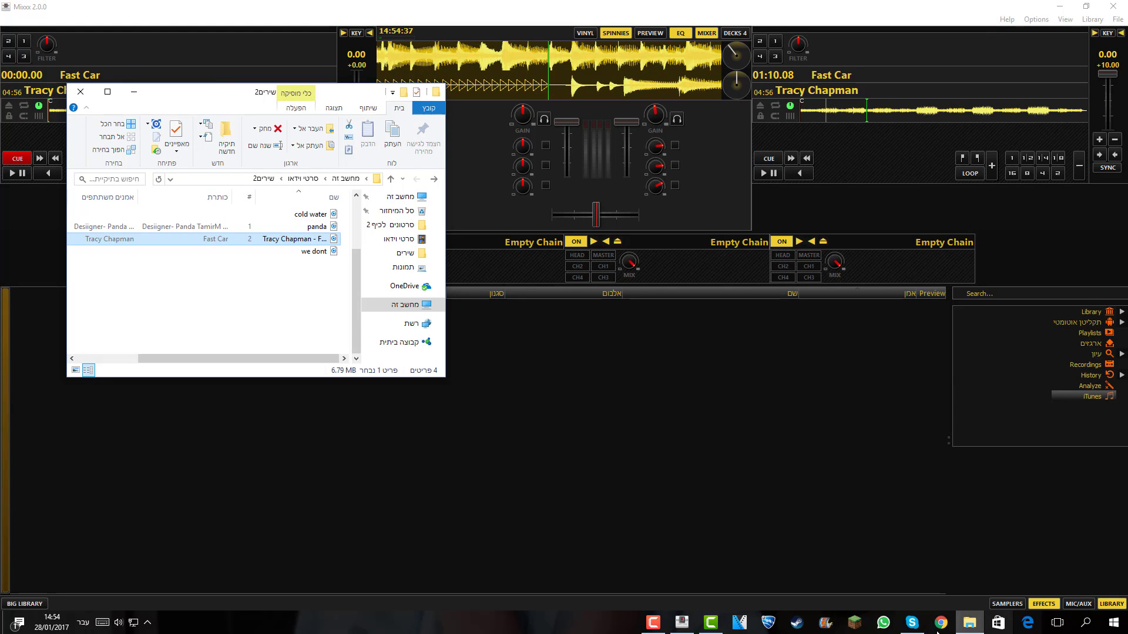
click(664, 629)
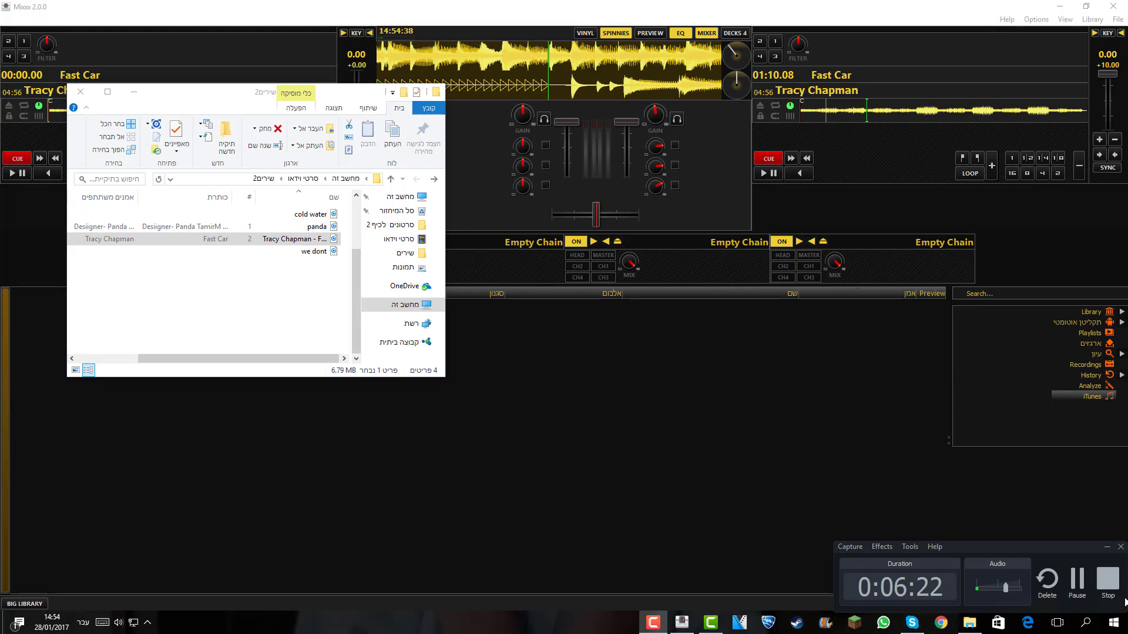
click(1080, 580)
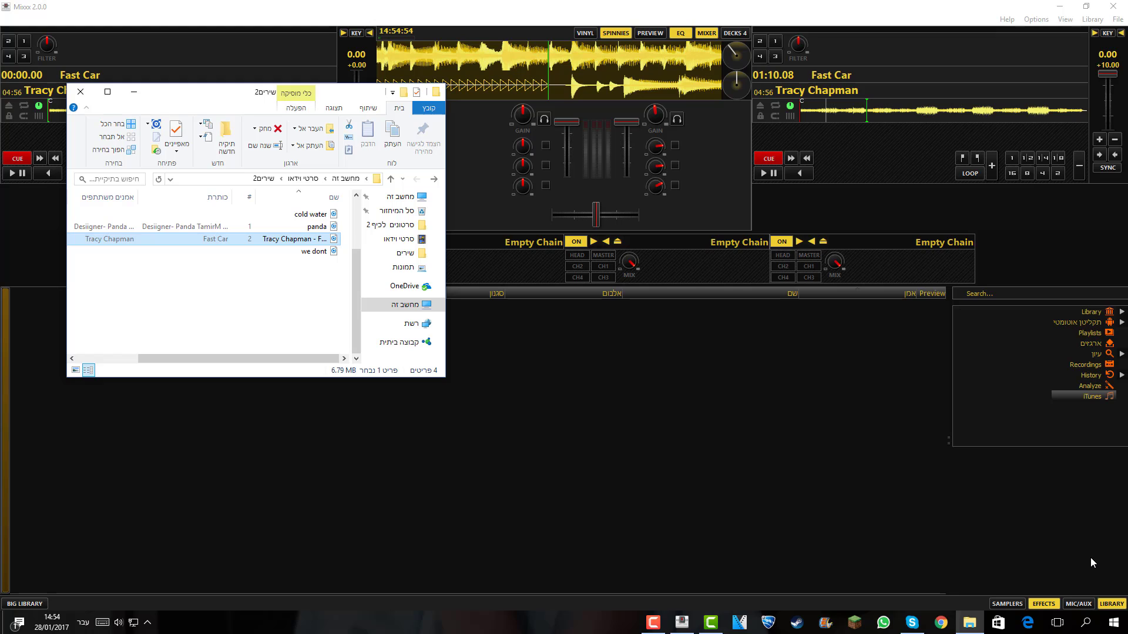
click(652, 622)
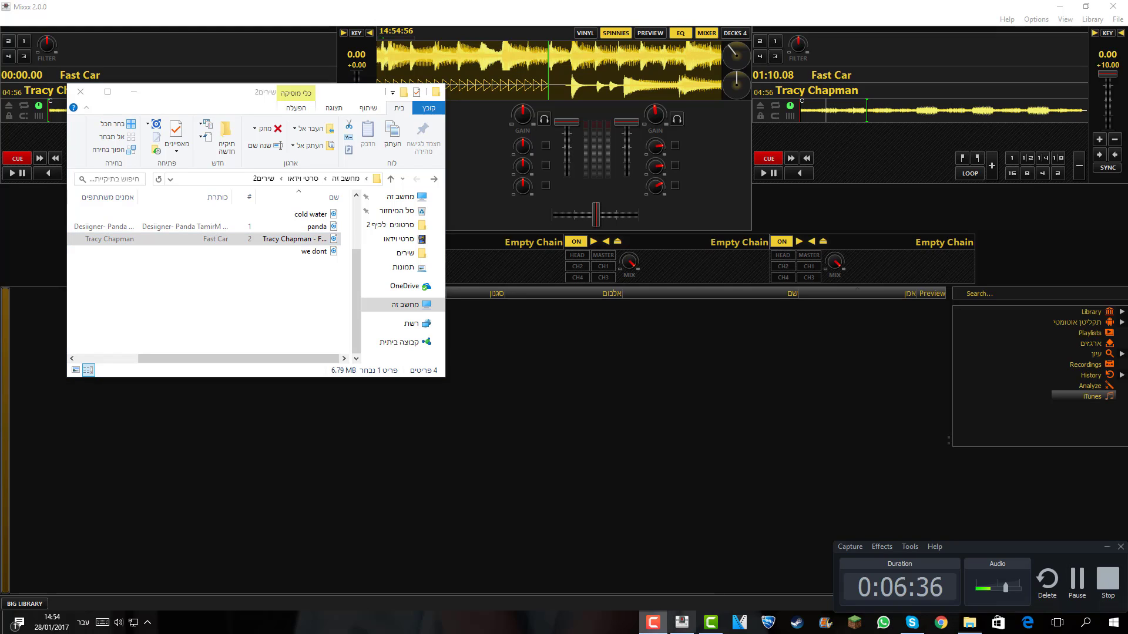
Hide the song folder, play Fast Car on the newly loaded deck, and raise its pitch to +16.03 and its gain.
click(133, 92)
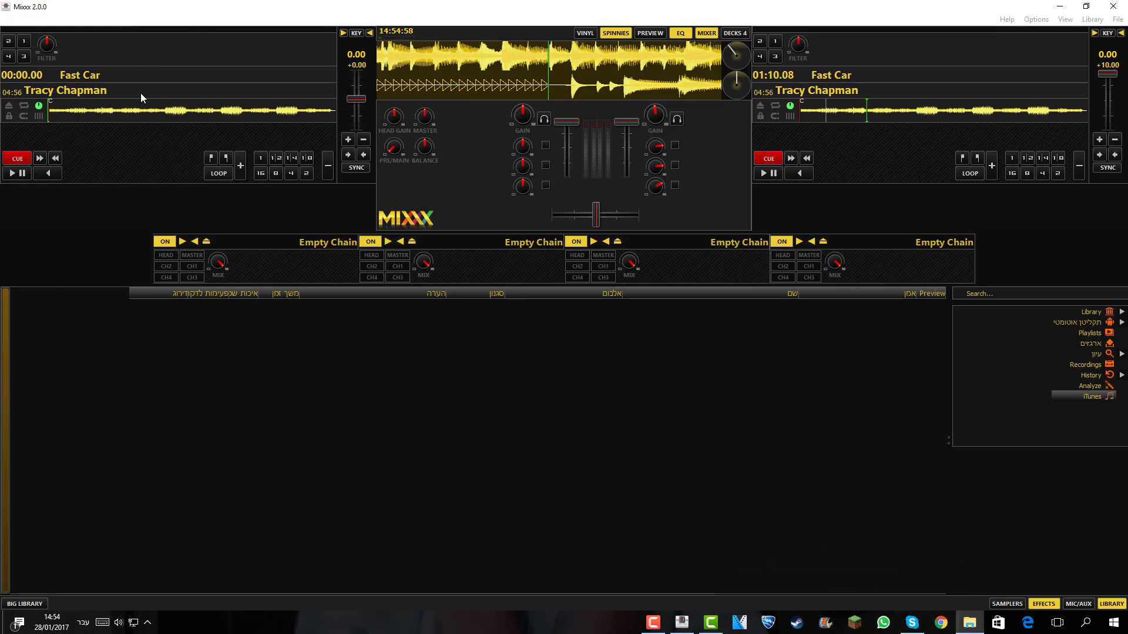
click(7, 173)
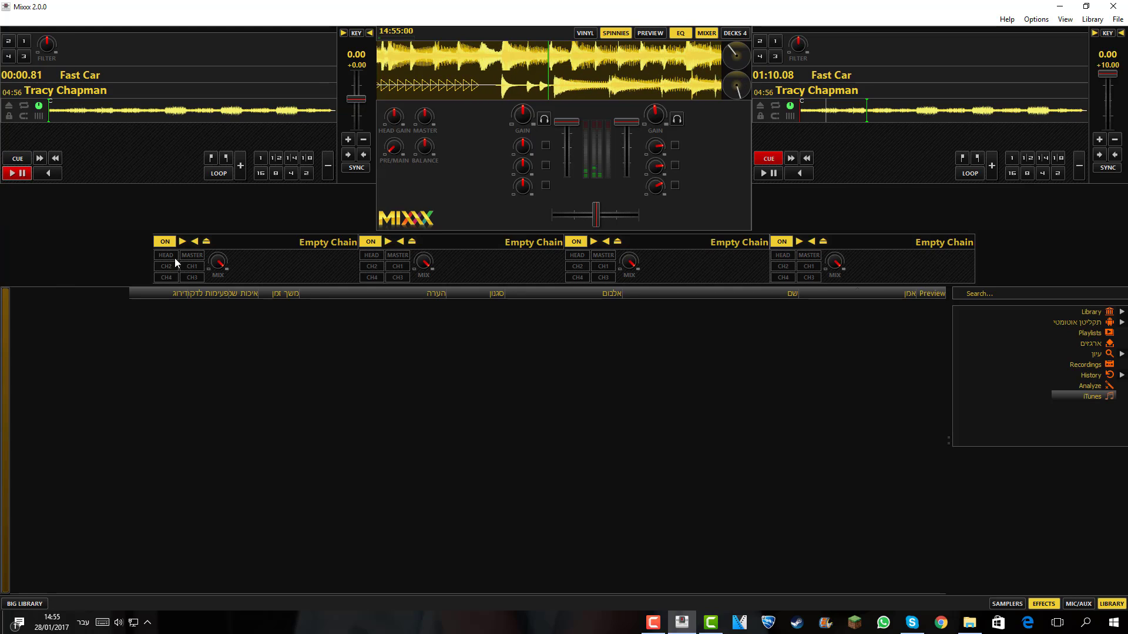
click(349, 139)
click(349, 139)
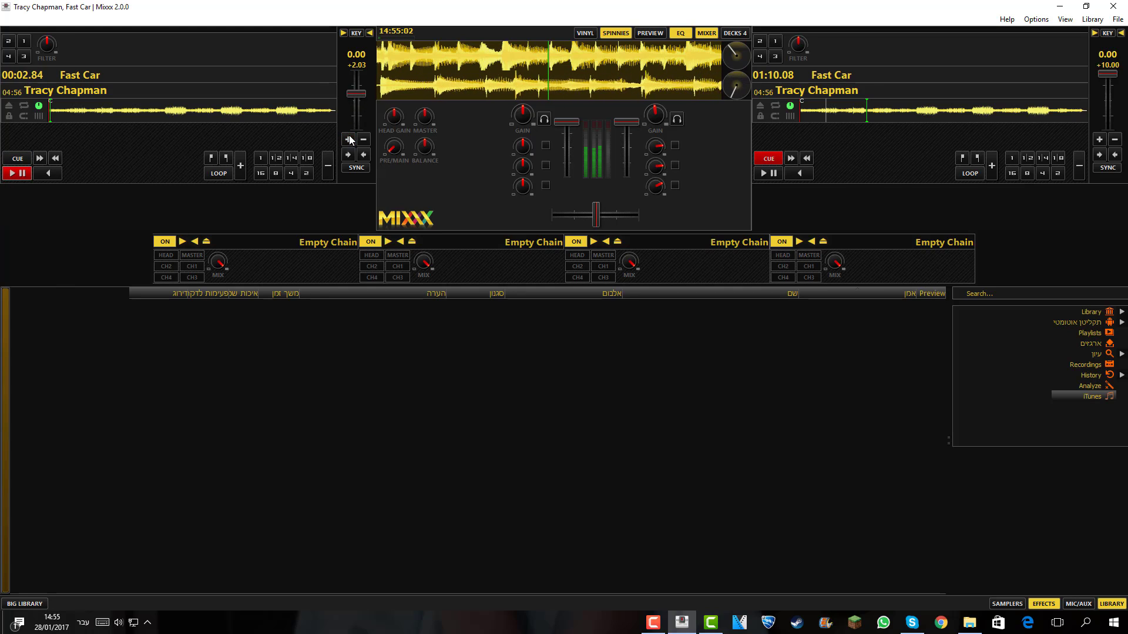
click(349, 139)
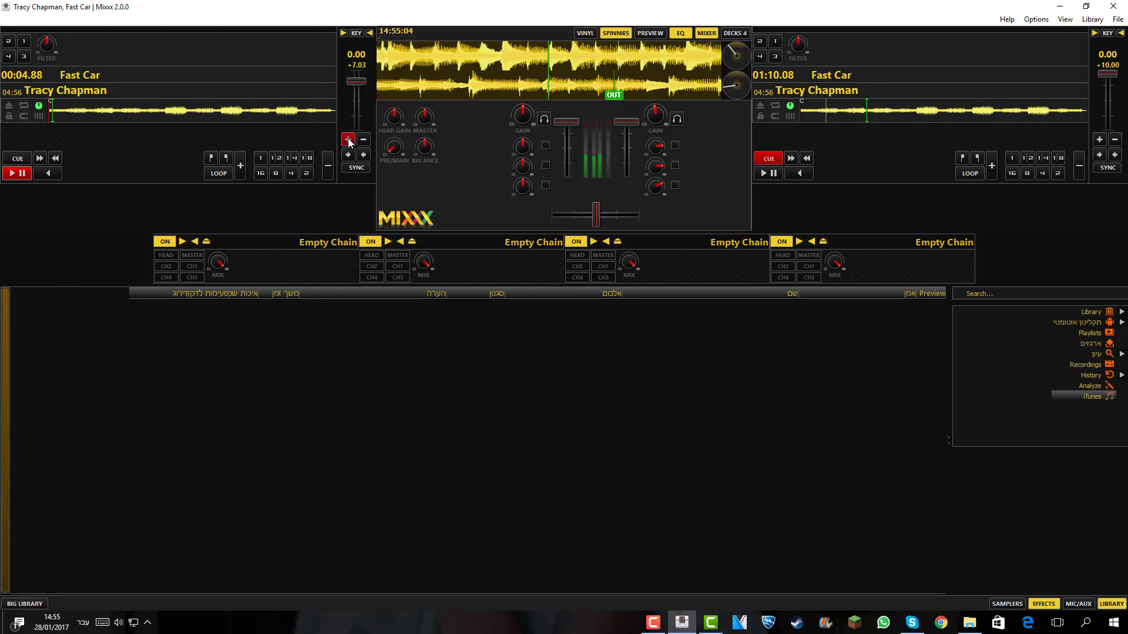
click(349, 139)
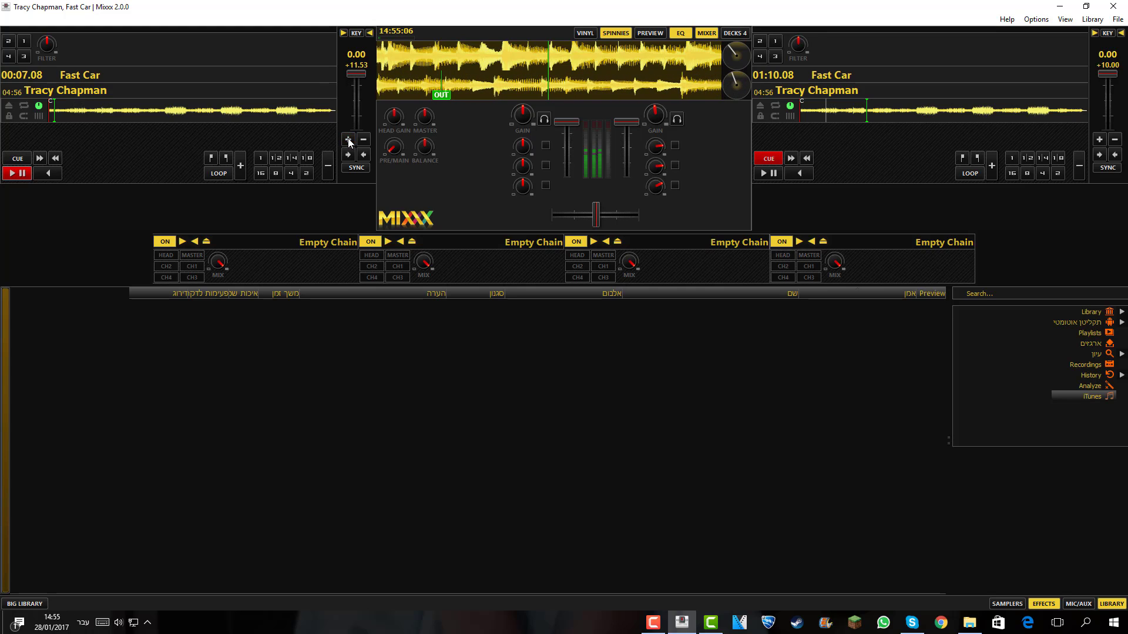
click(349, 139)
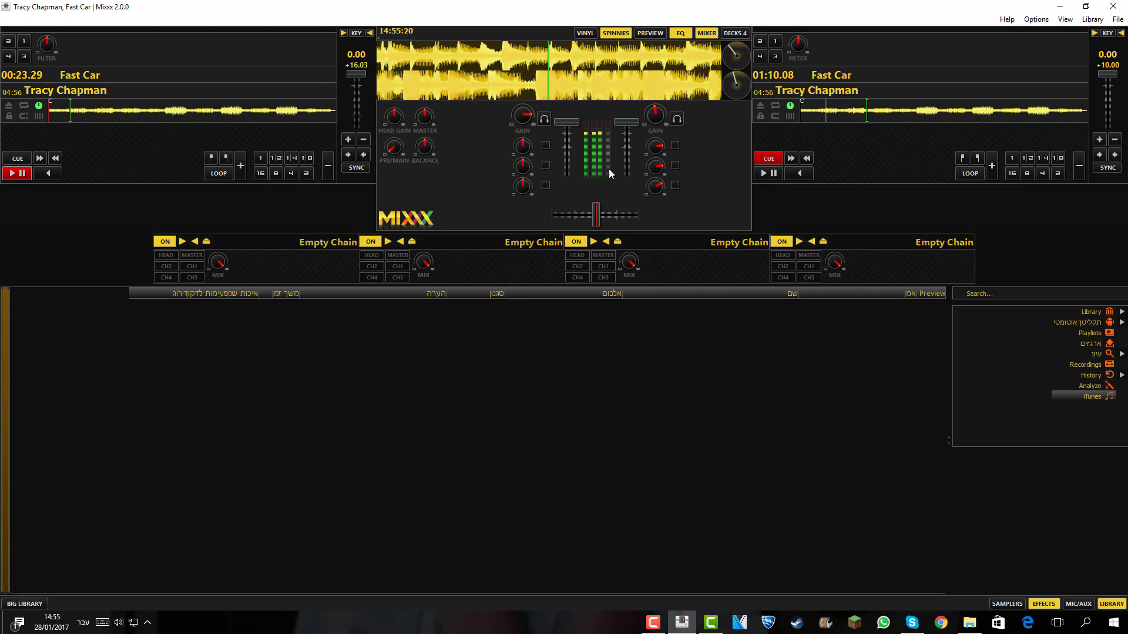
Rewind the paused Fast Car deck to the start of the track and lower the playing deck's pitch to +10.03.
drag(846, 111, 800, 109)
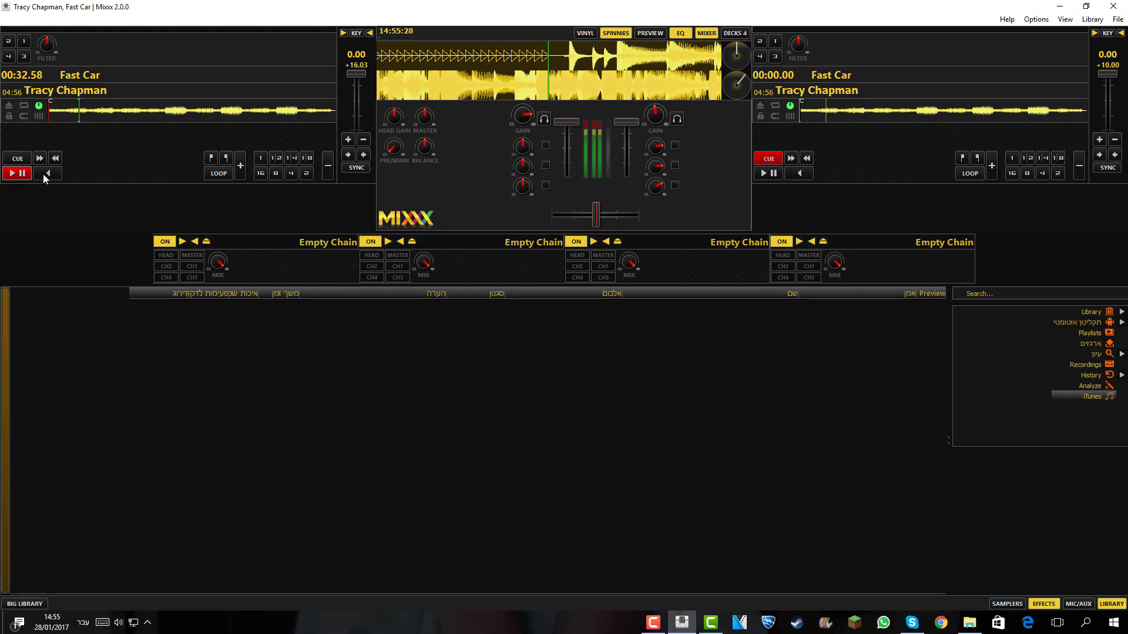
click(363, 139)
click(364, 139)
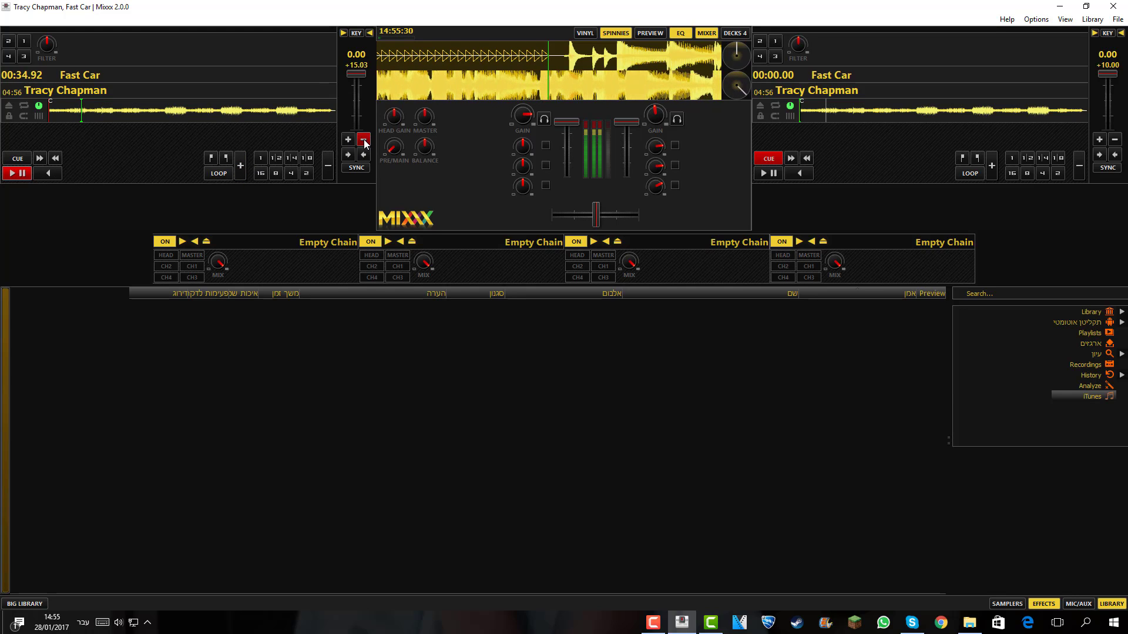
click(364, 139)
click(364, 139)
click(365, 139)
click(364, 140)
click(365, 140)
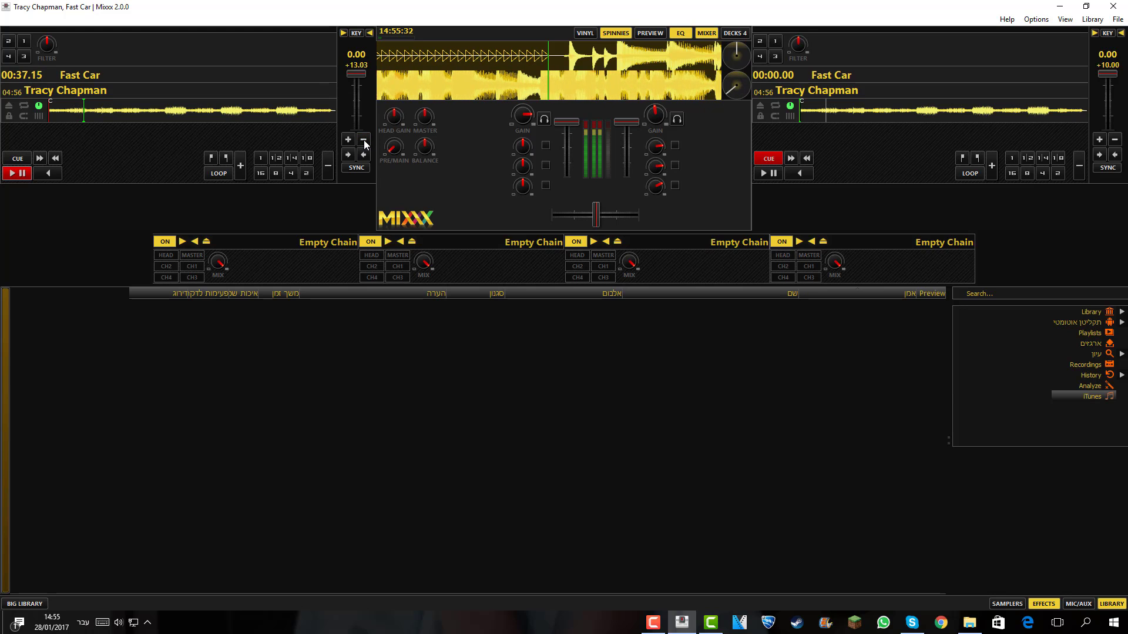
click(364, 140)
click(364, 140)
click(364, 140)
click(364, 139)
click(364, 139)
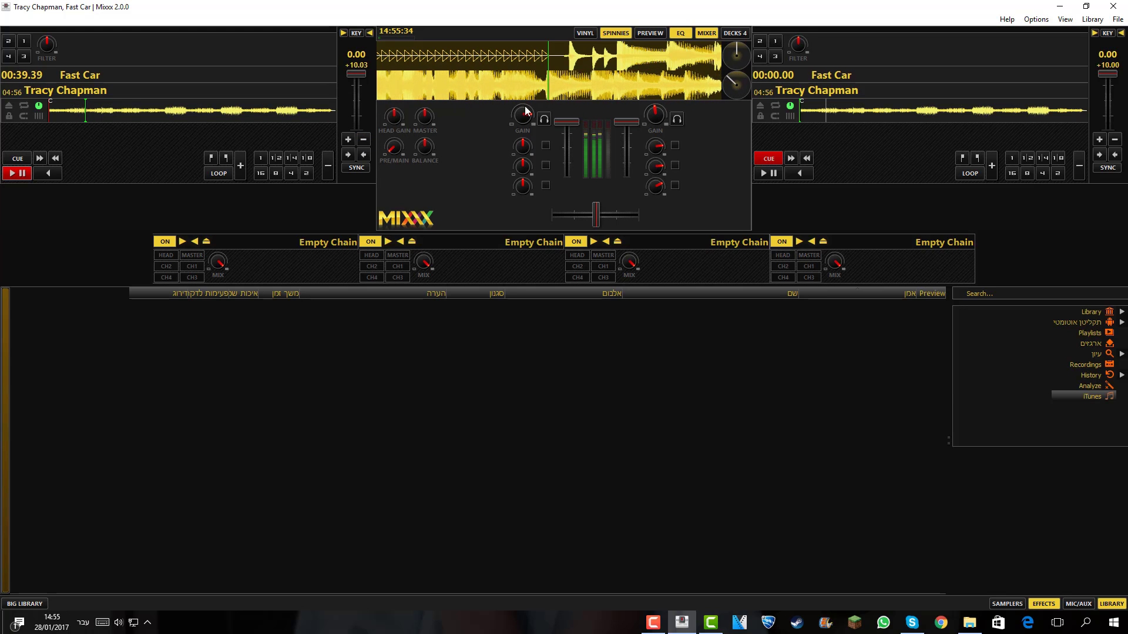
Mute the high and low EQ bands of the playing Fast Car deck, and switch the high mute to the mid band.
click(545, 145)
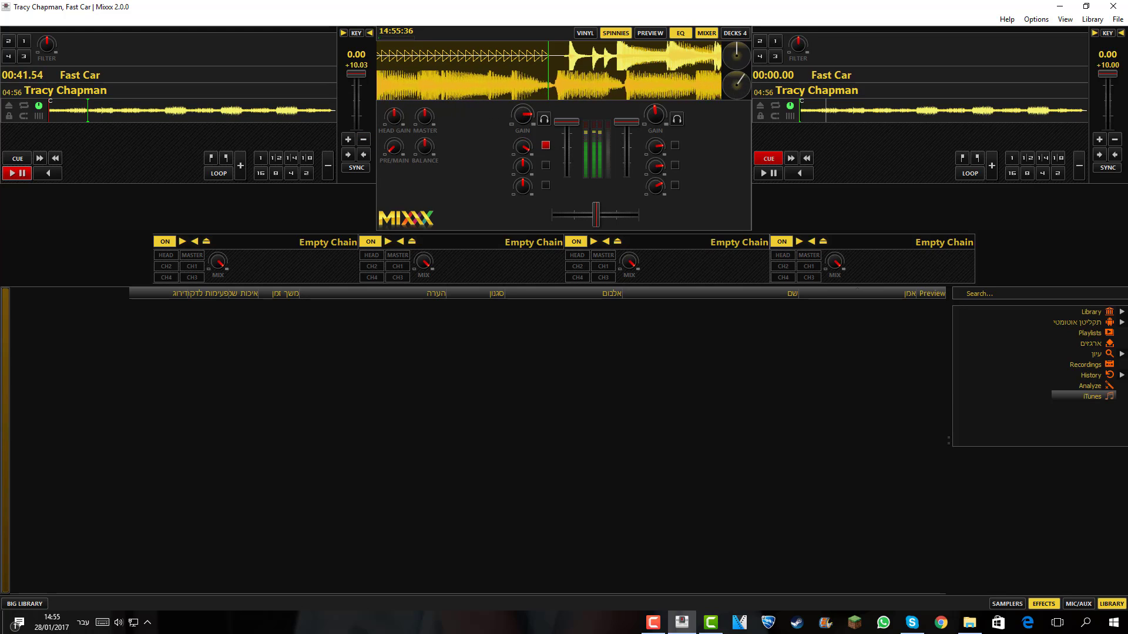
click(545, 185)
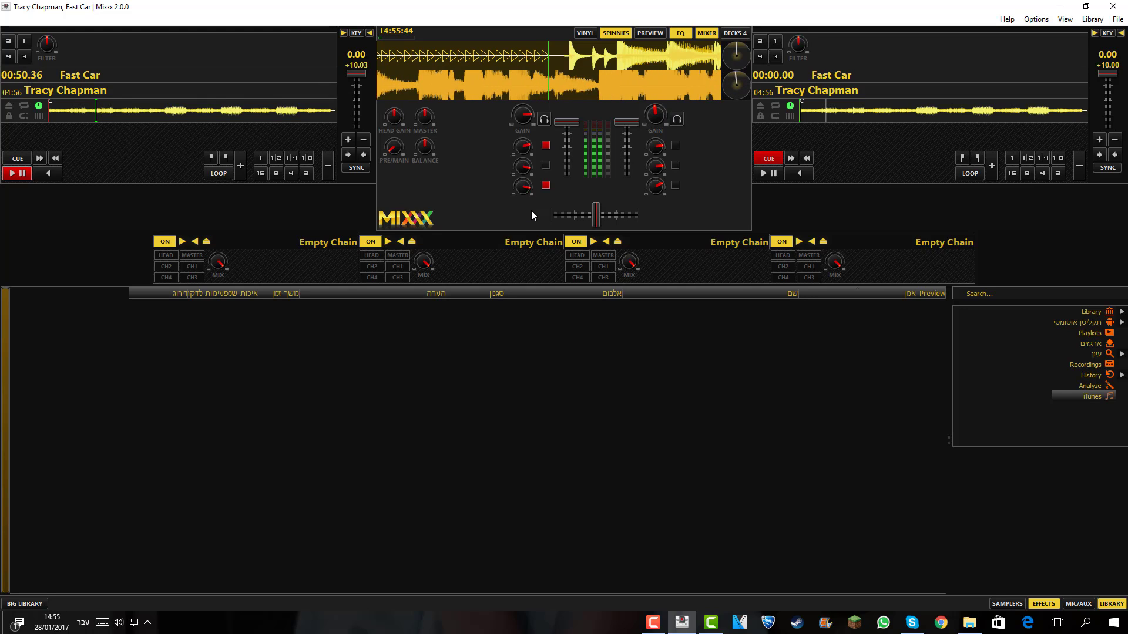
click(544, 145)
click(544, 165)
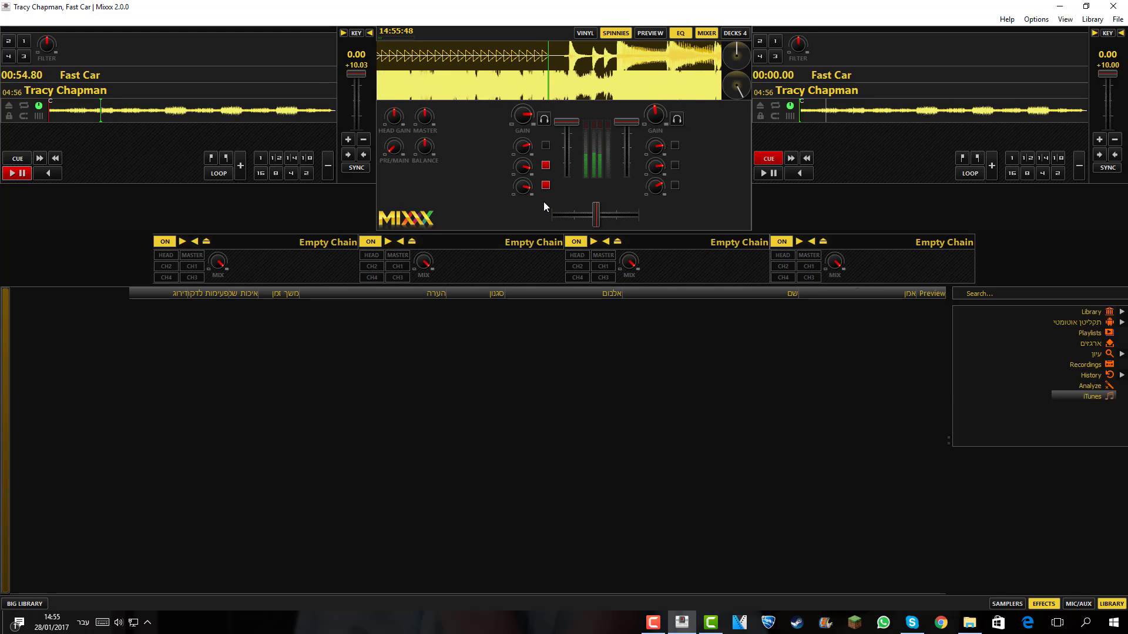
click(19, 622)
click(292, 531)
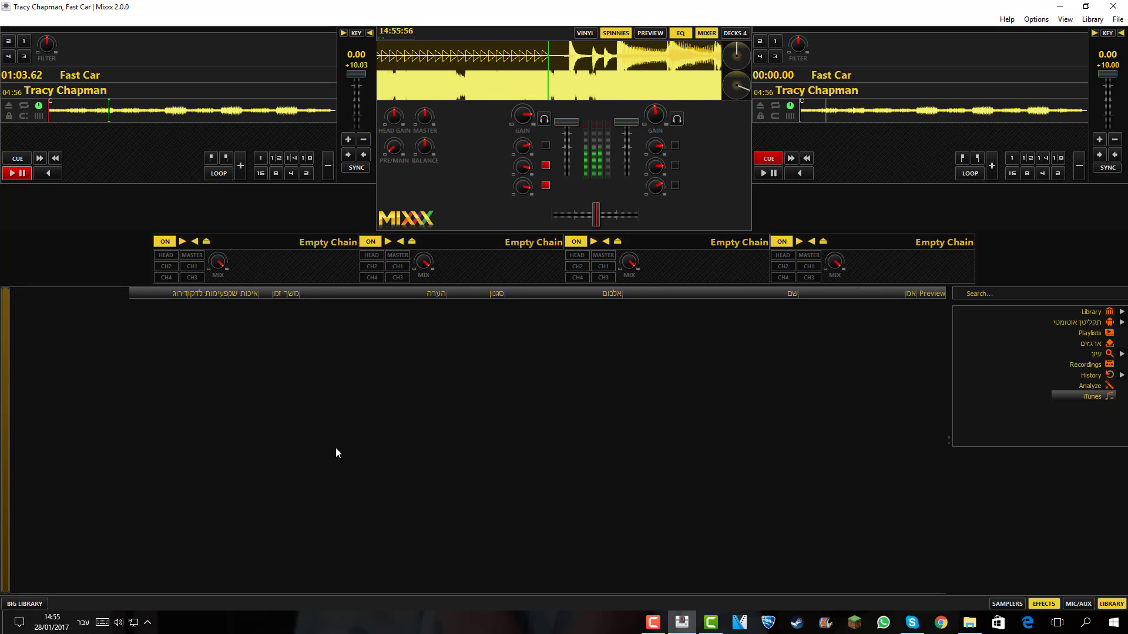
Unmute the mid and low EQ bands of the playing deck after crossfading to the second deck, and return the crossfader to the center.
drag(603, 220, 658, 229)
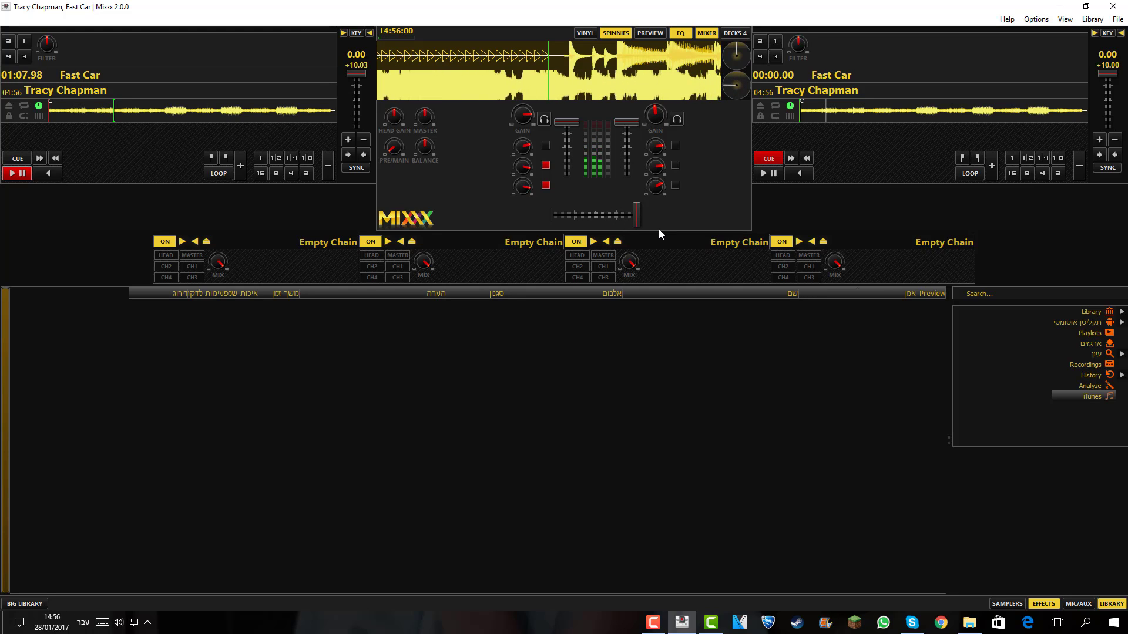
click(546, 165)
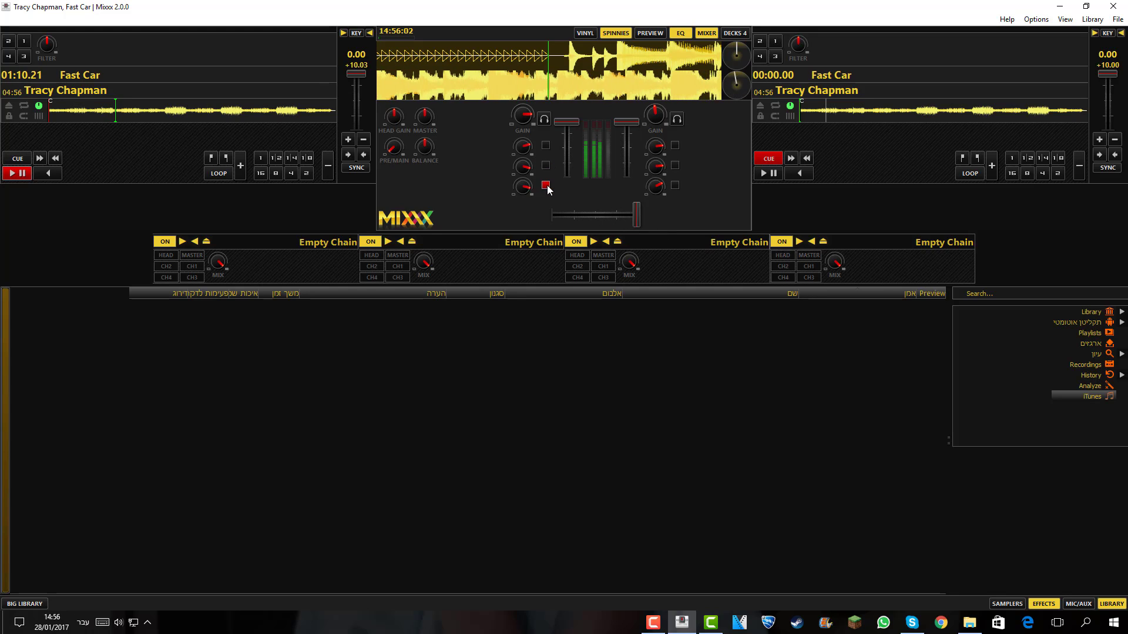
click(545, 185)
drag(639, 213, 593, 223)
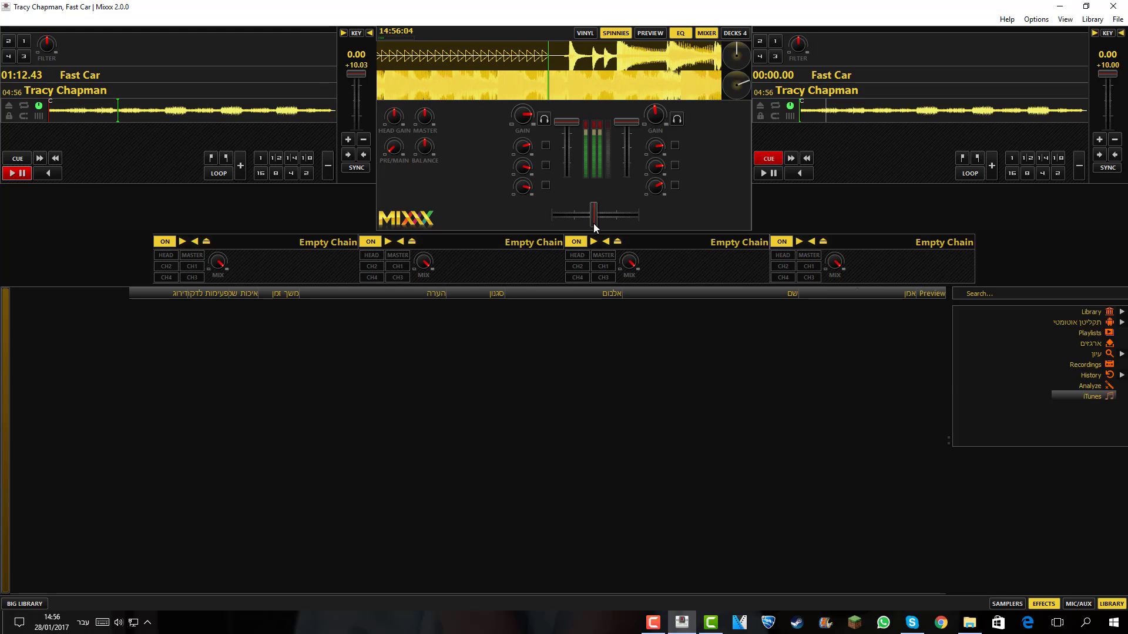
Play Fast Car on the second deck, switching its loop on and off and pausing and resuming playback.
click(772, 173)
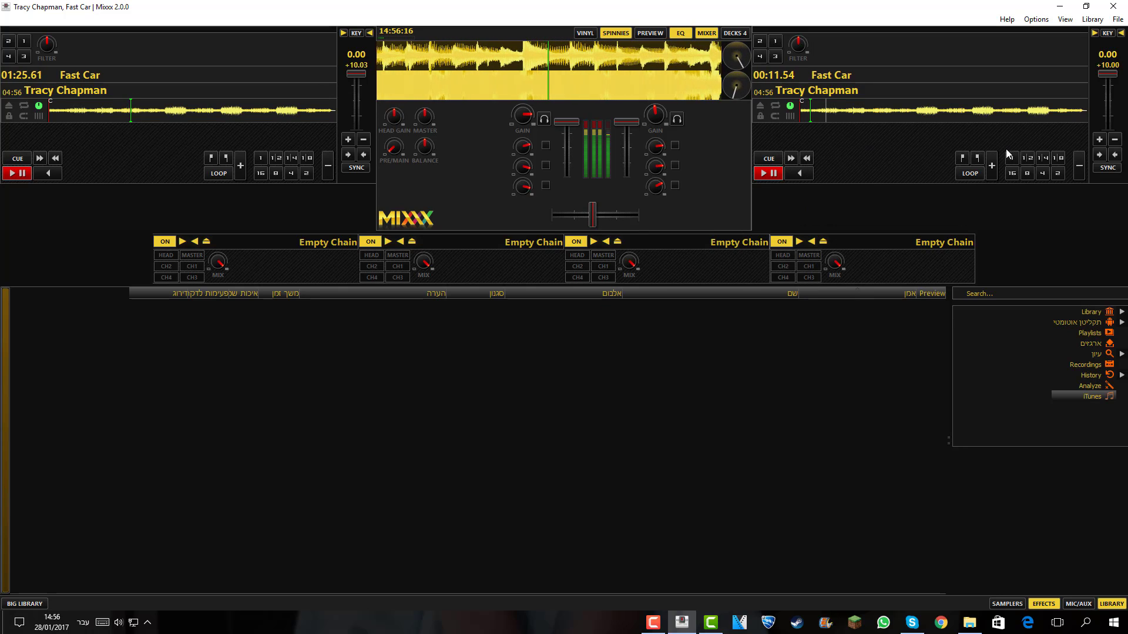
click(964, 172)
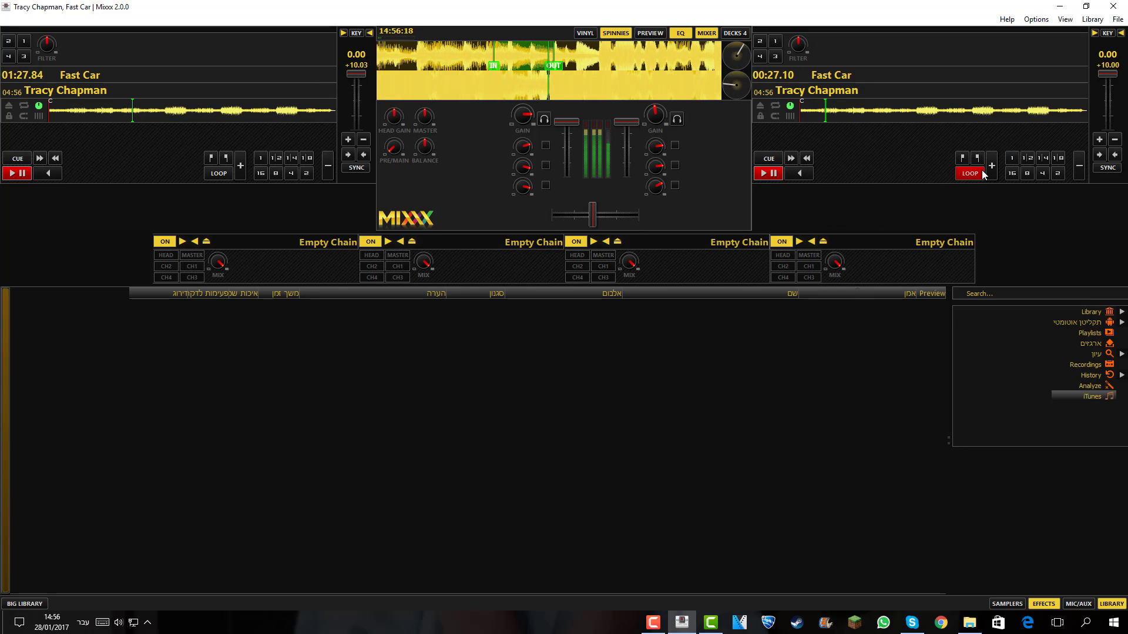
click(982, 171)
click(970, 174)
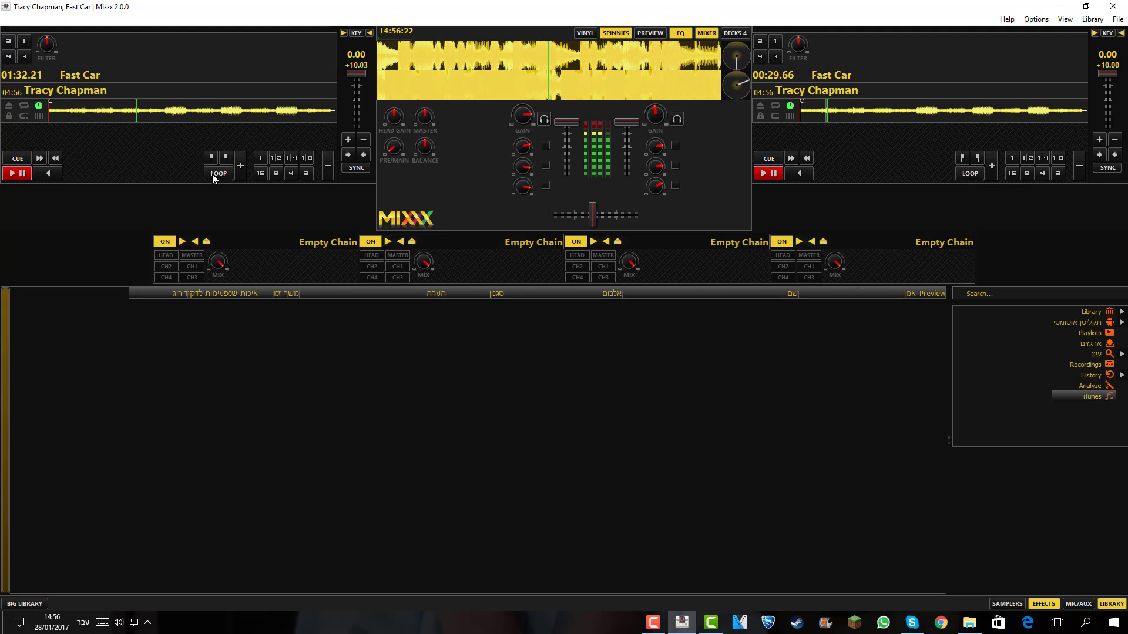
click(769, 174)
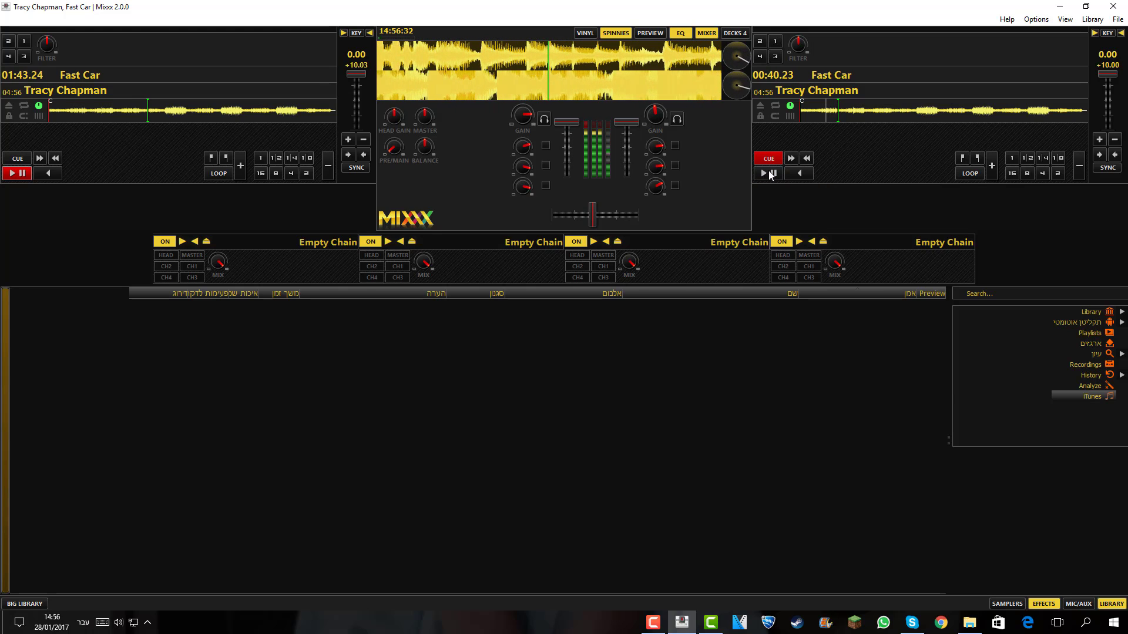
click(770, 174)
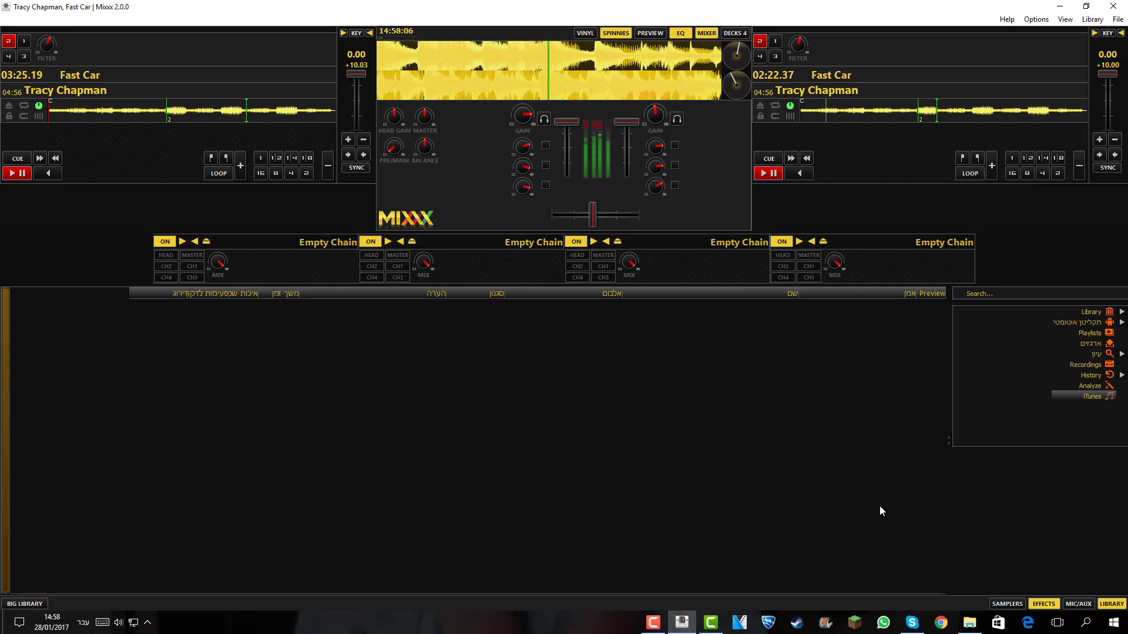
click(653, 622)
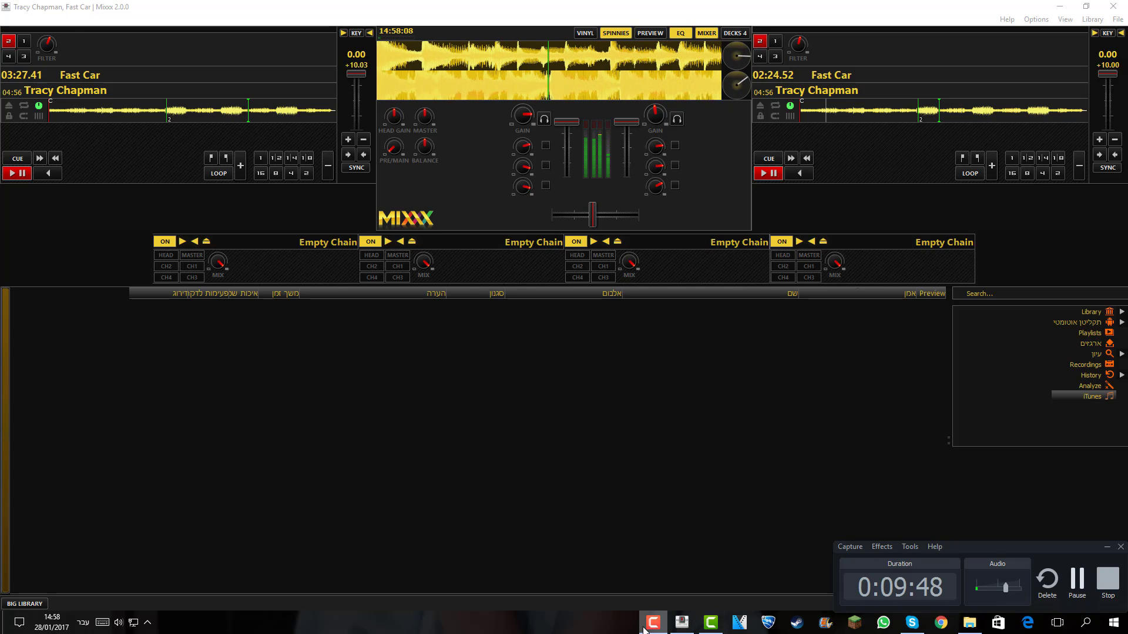
click(655, 622)
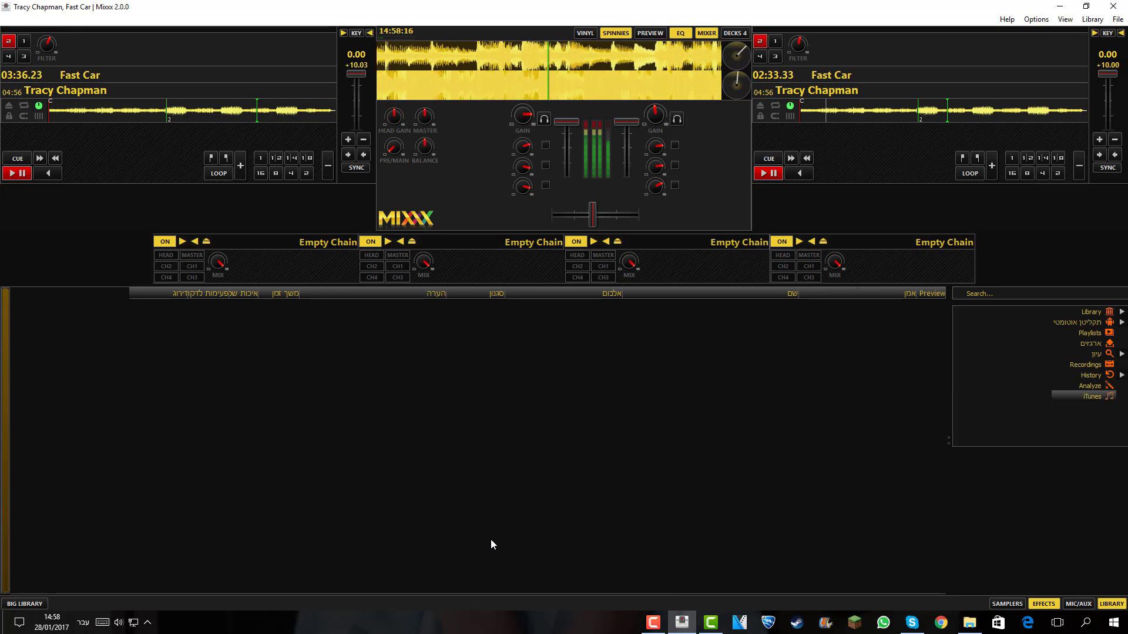
Raise the first deck's pitch to +19.53 and the second deck's pitch to +19.50.
click(345, 141)
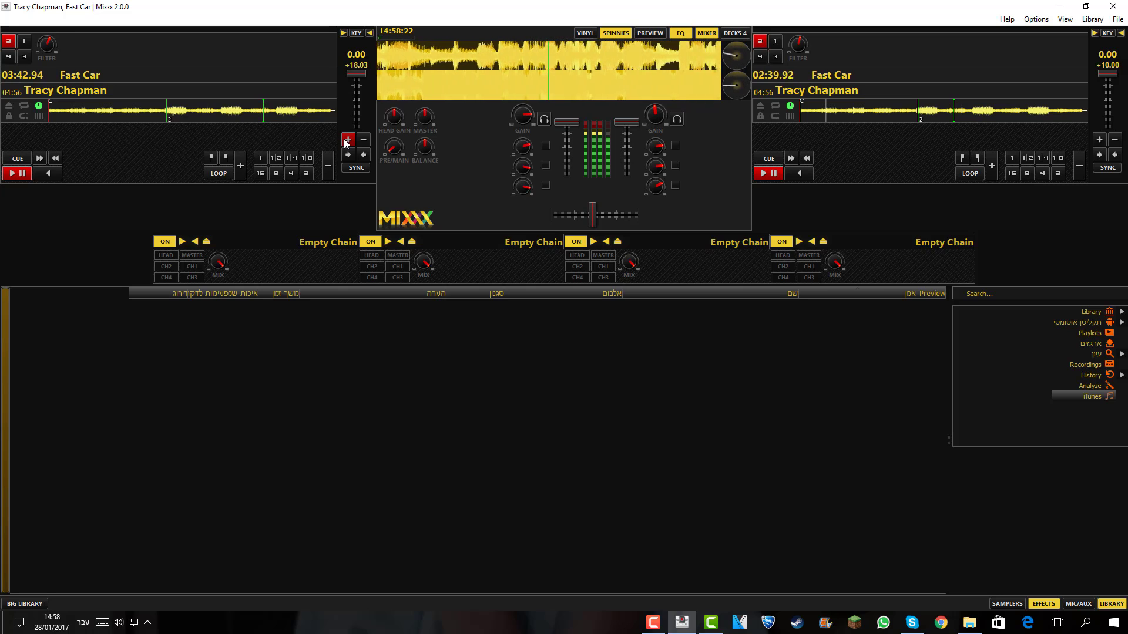
click(1098, 140)
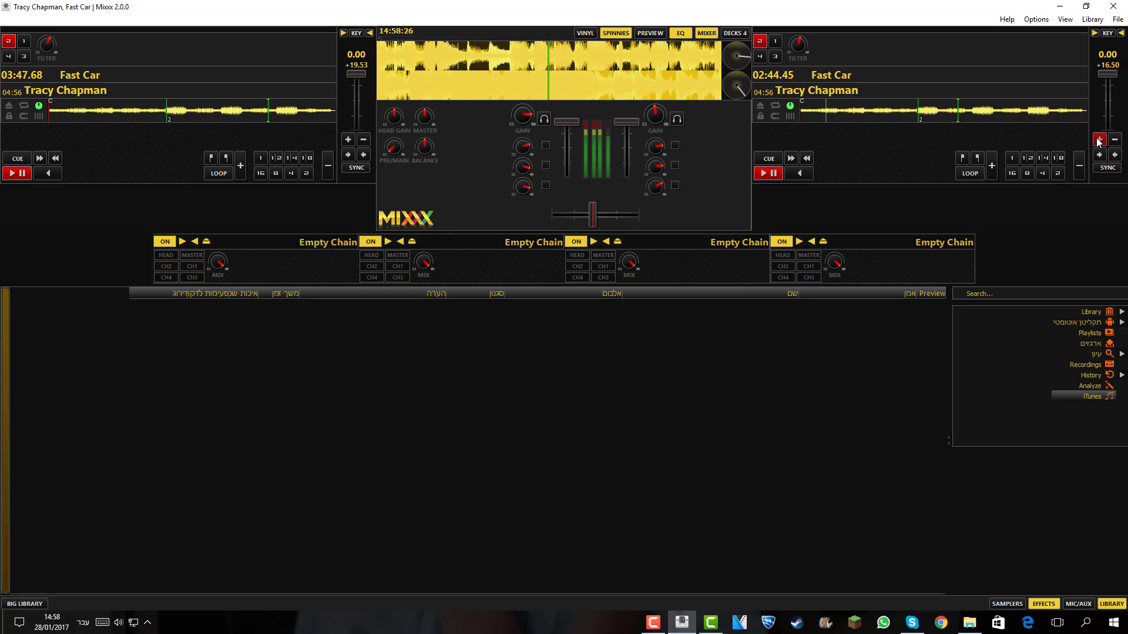
click(1098, 141)
click(1098, 141)
click(1098, 141)
click(1098, 141)
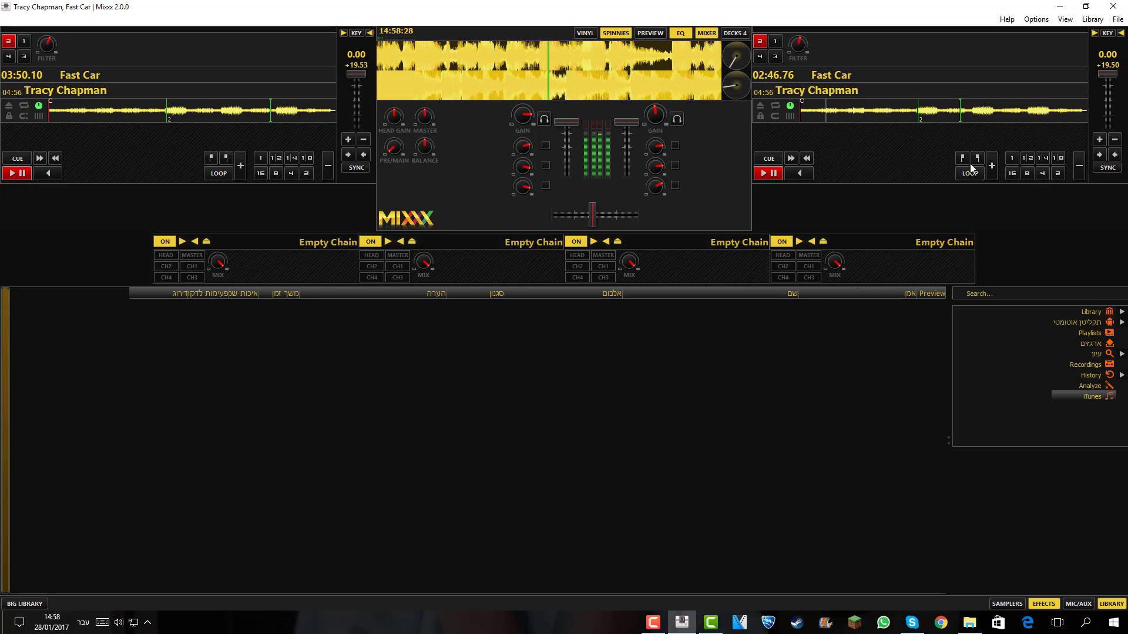
Lower the volume faders of both decks to about halfway and return both to full volume.
drag(562, 126, 629, 151)
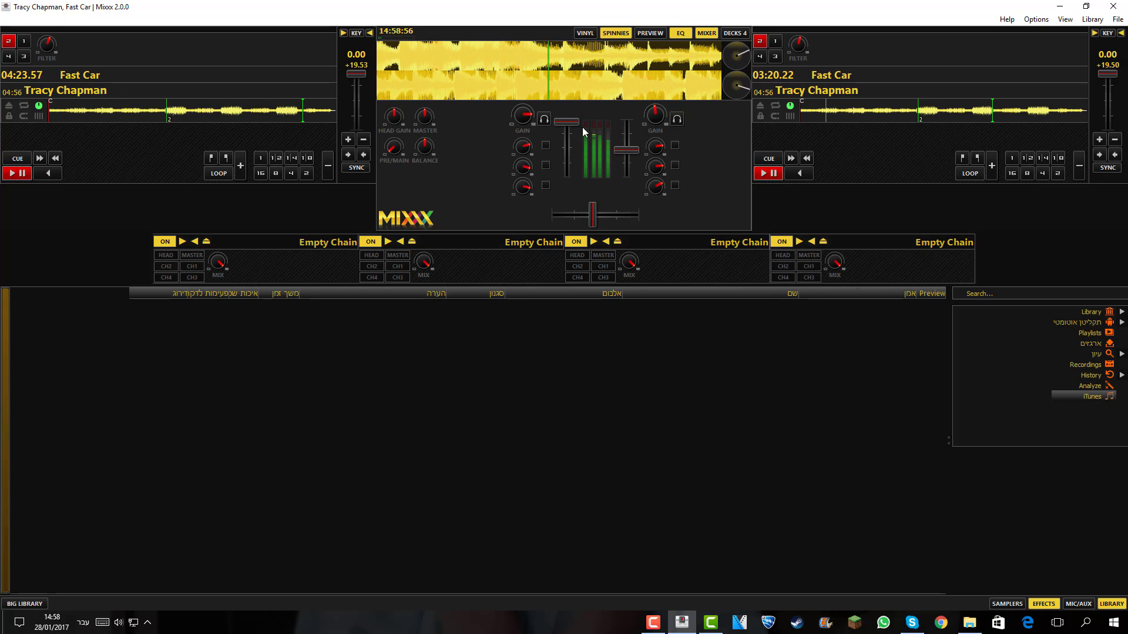
drag(566, 122, 570, 153)
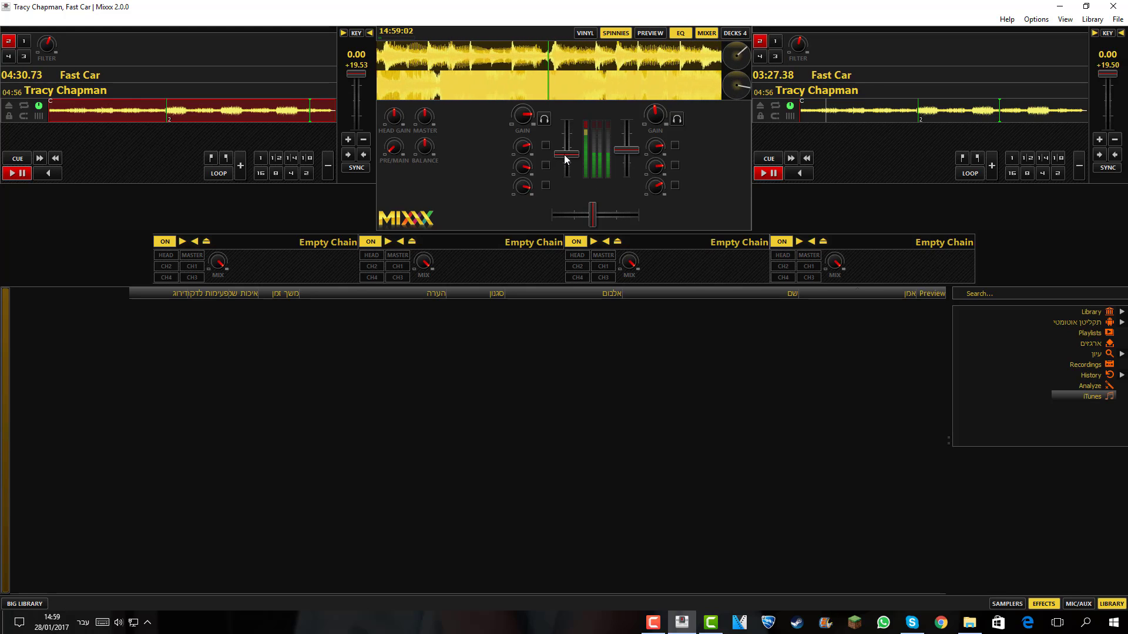
drag(566, 153, 566, 150)
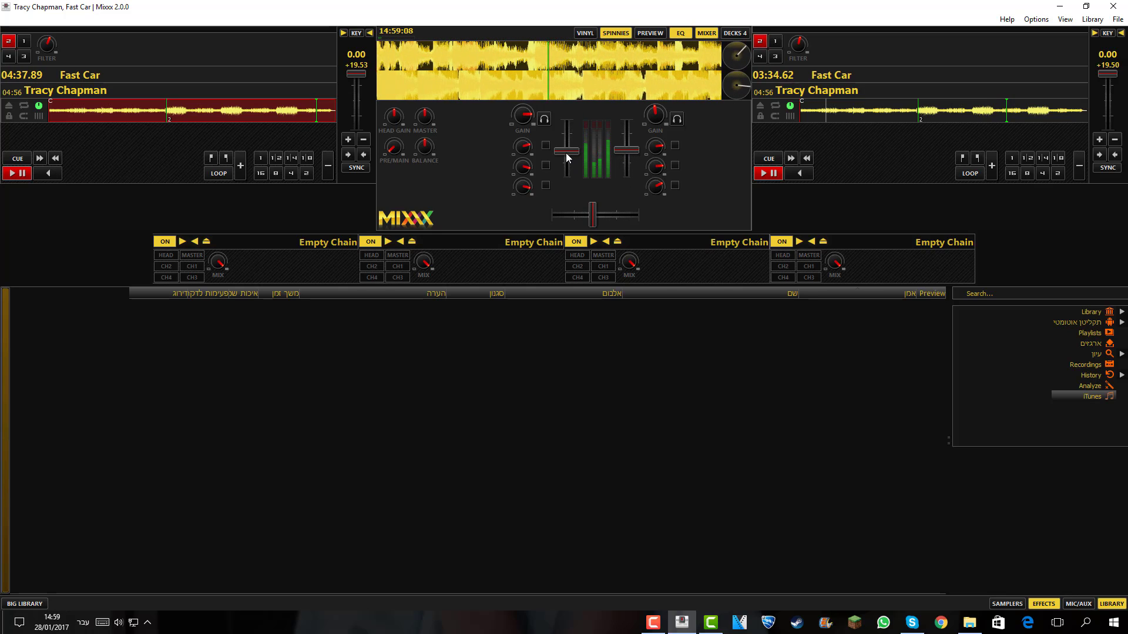
drag(566, 153, 566, 92)
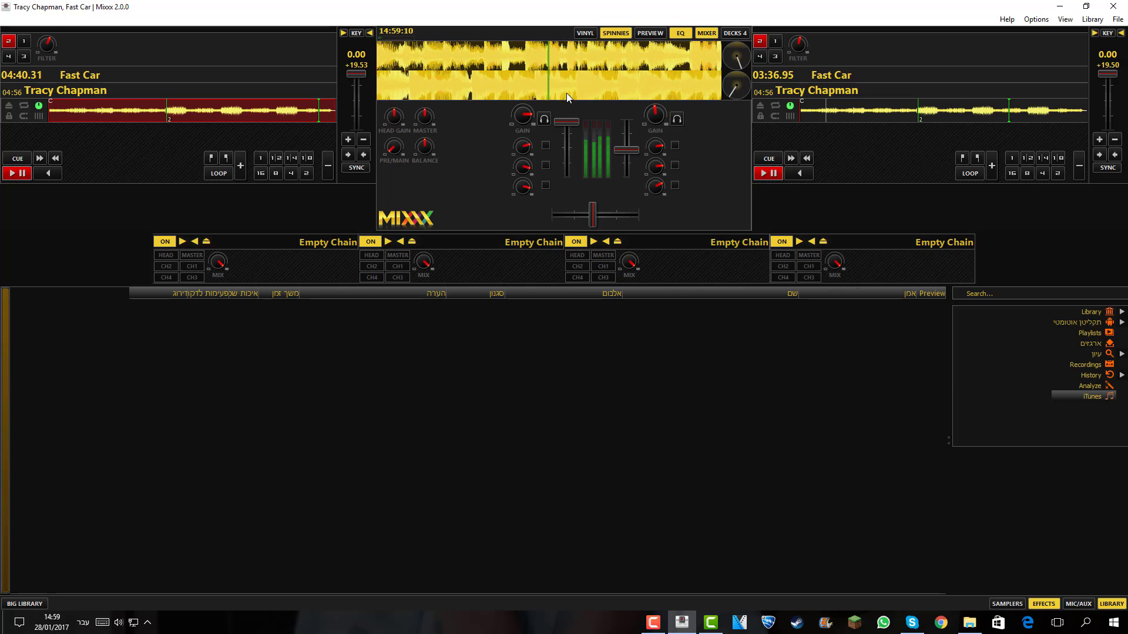
drag(626, 150, 629, 91)
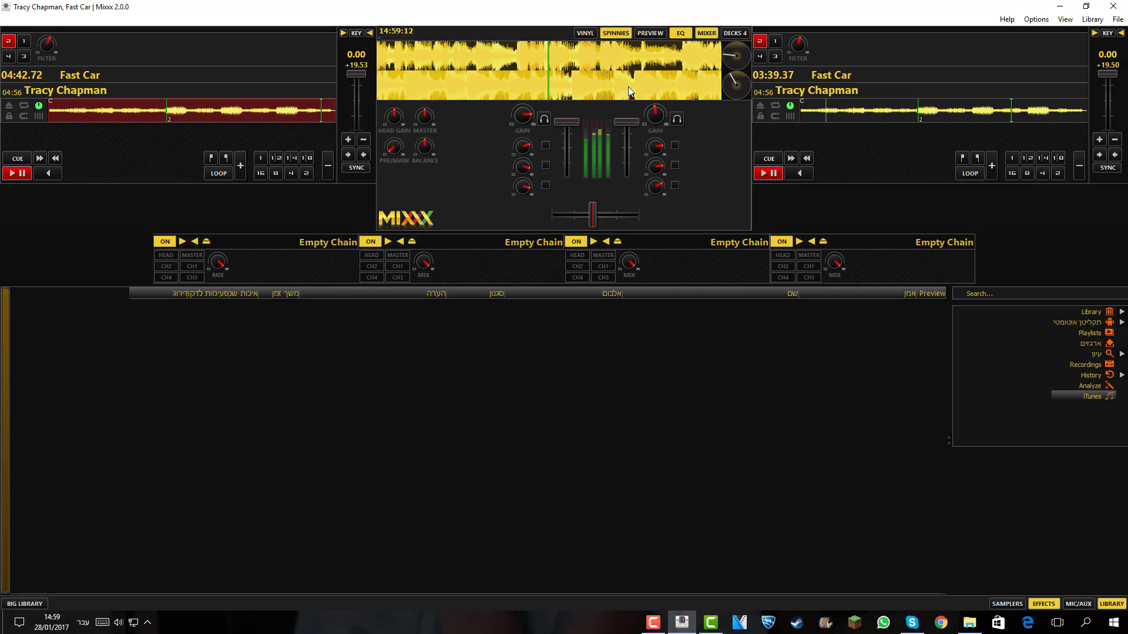
Lower the second deck's pitch to +15.50 and pause that deck.
click(1118, 140)
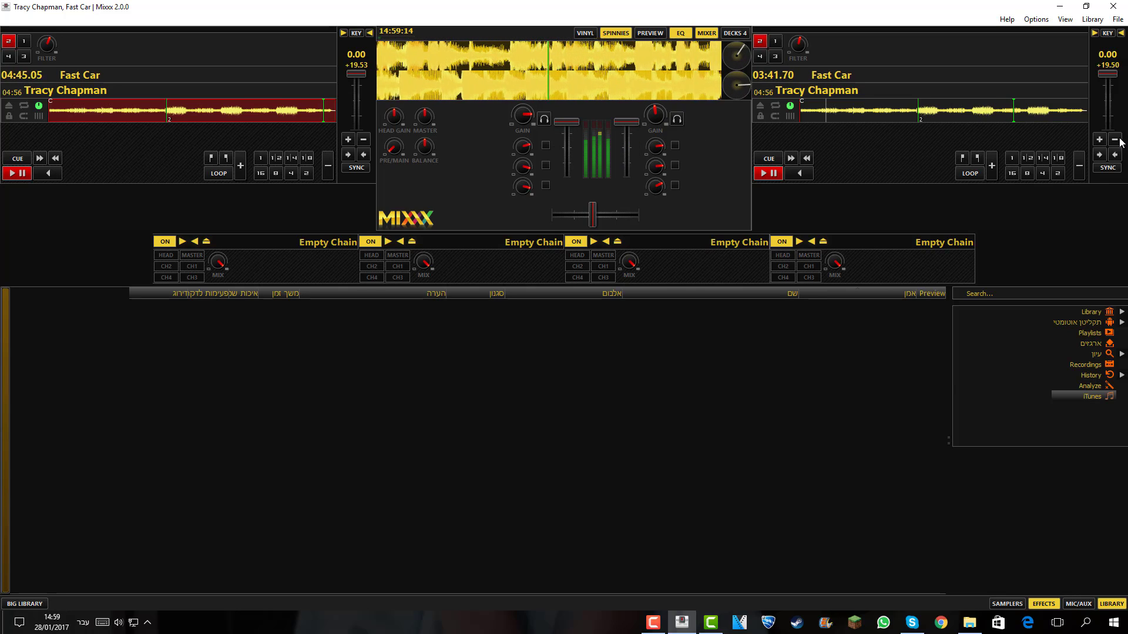
click(1114, 140)
click(1114, 140)
click(1114, 140)
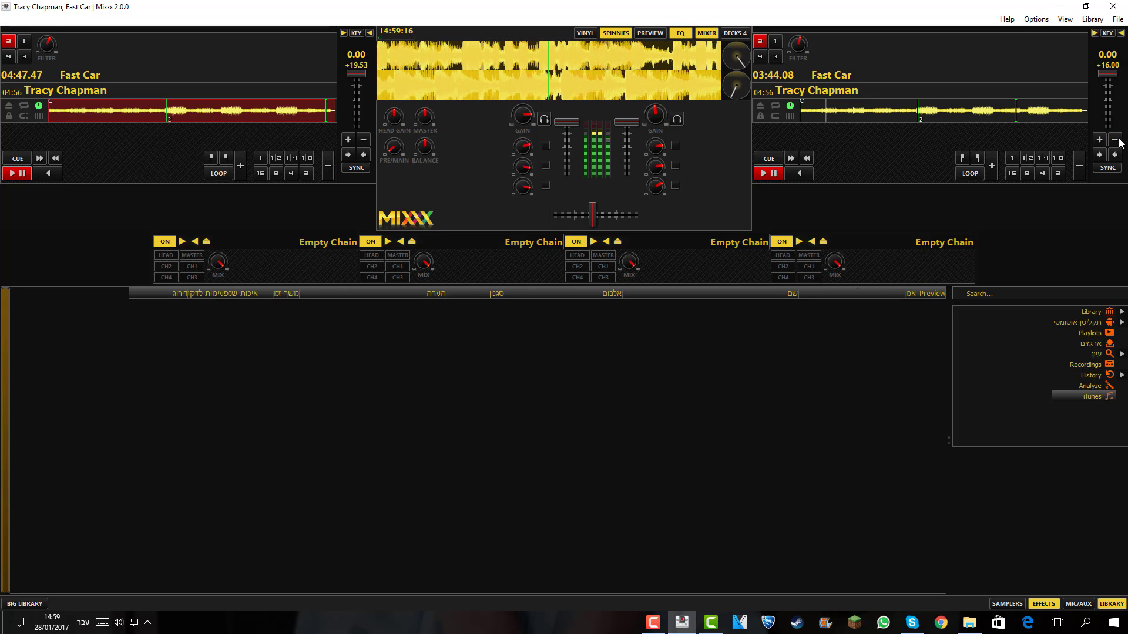
mouse_move(568, 135)
mouse_down()
mouse_move(569, 188)
mouse_move(576, 129)
mouse_up()
click(770, 174)
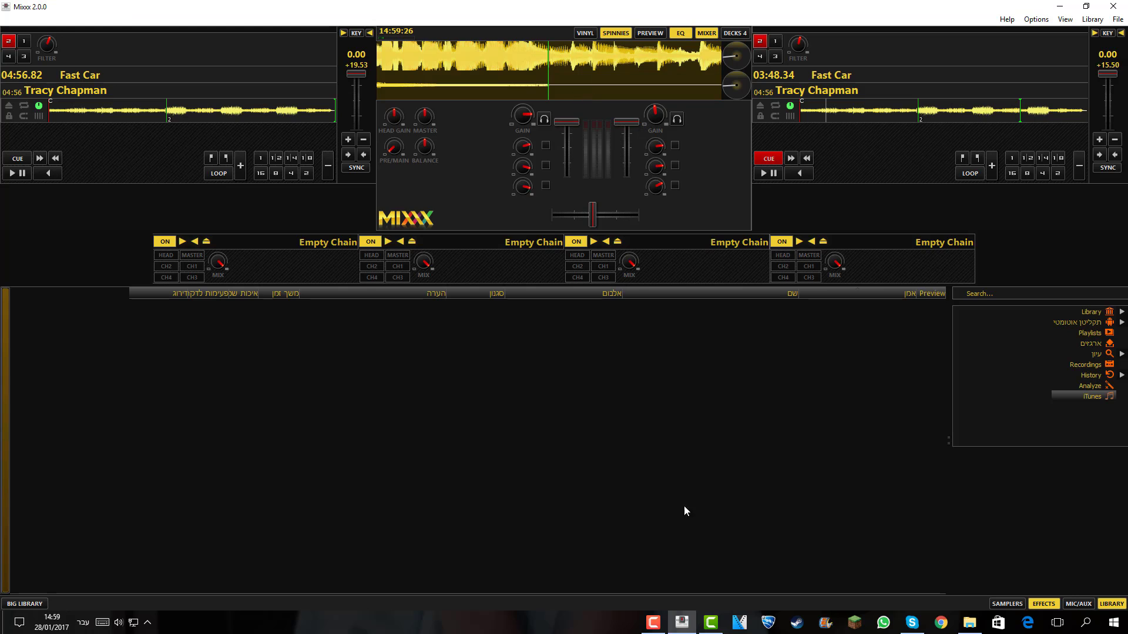
click(654, 622)
click(1076, 585)
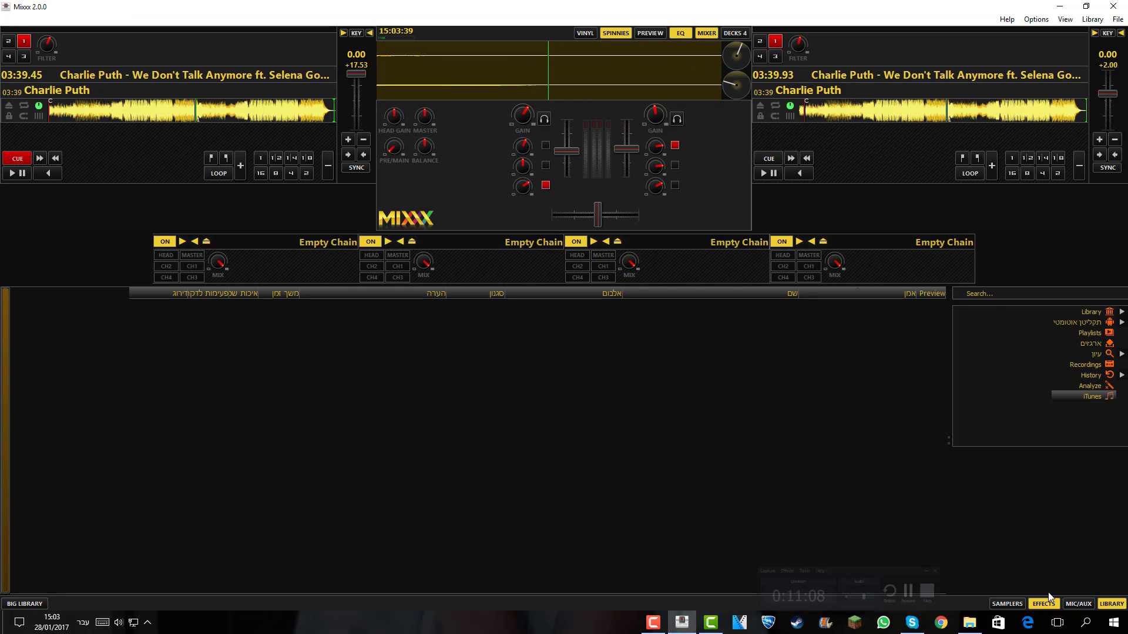
Load the Tracy Chapman Fast Car file from the song folder in File Explorer onto the second deck and close the folder.
click(969, 627)
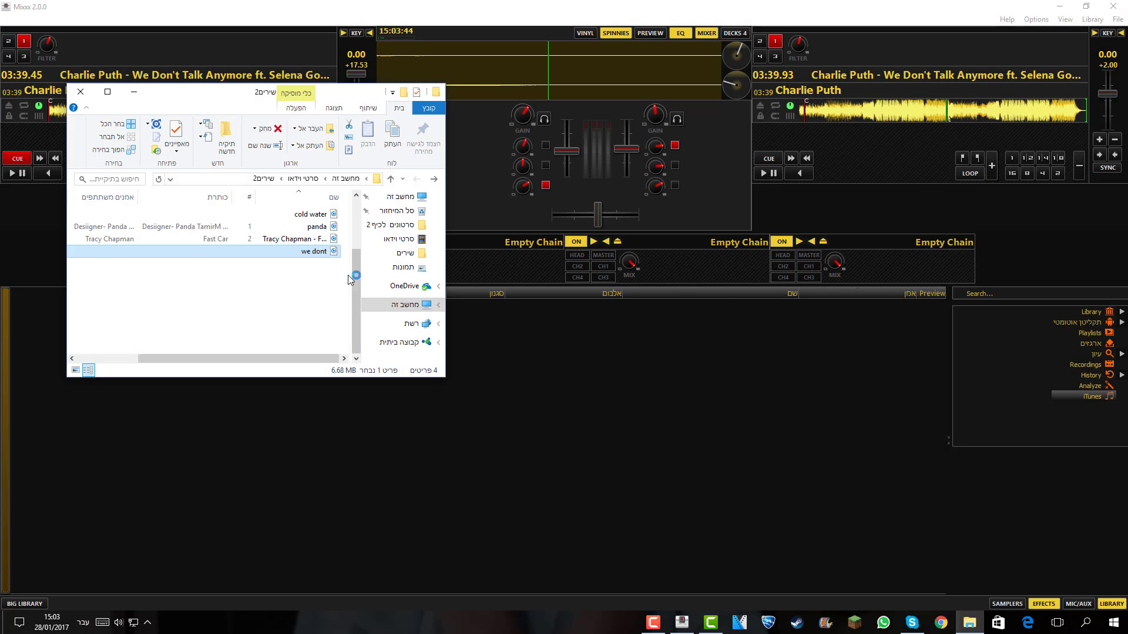
drag(293, 239, 841, 114)
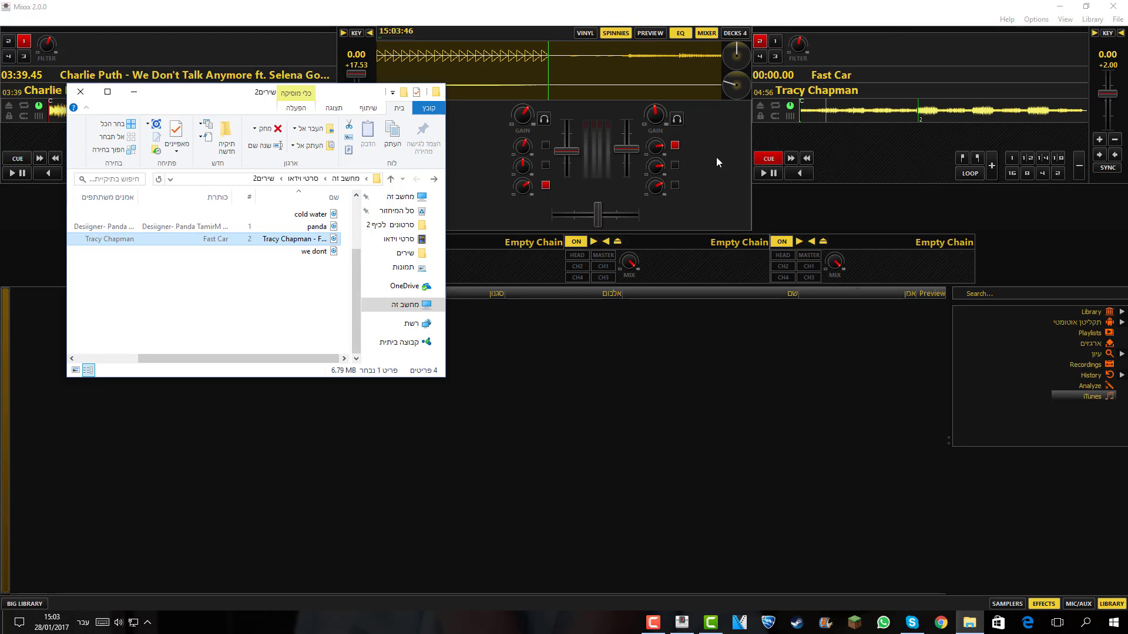
click(73, 93)
click(662, 621)
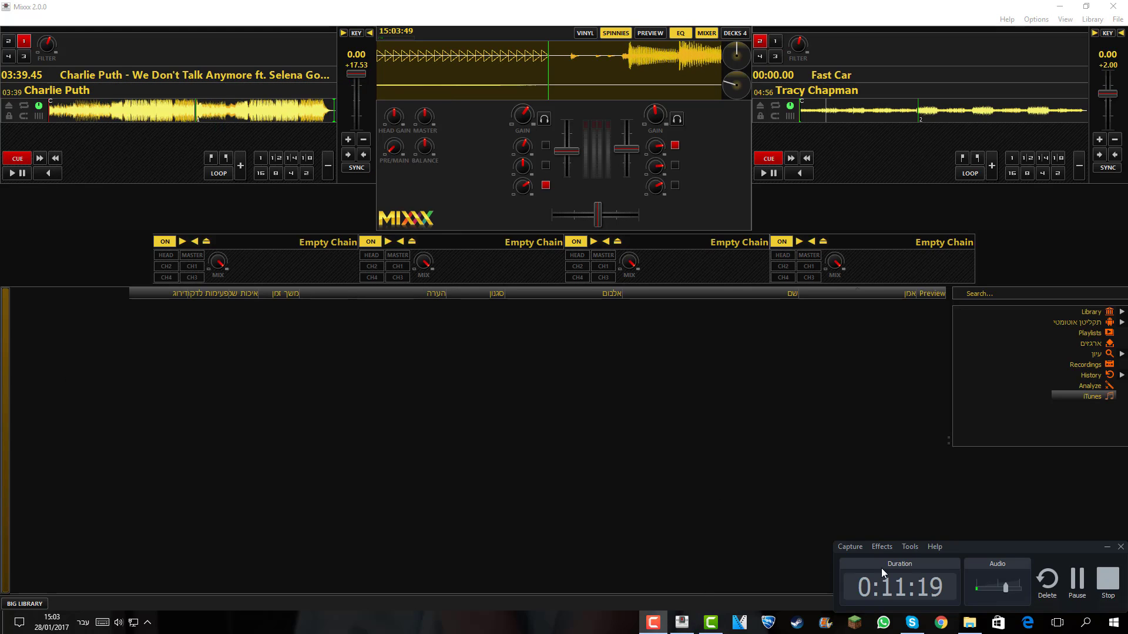
click(1075, 582)
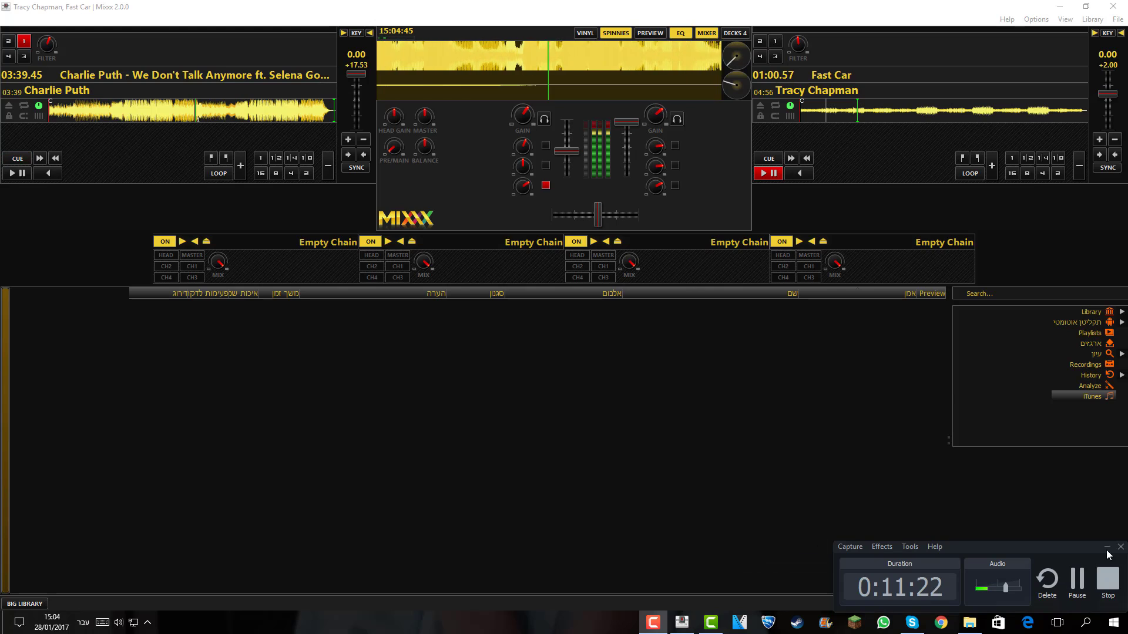
click(1107, 548)
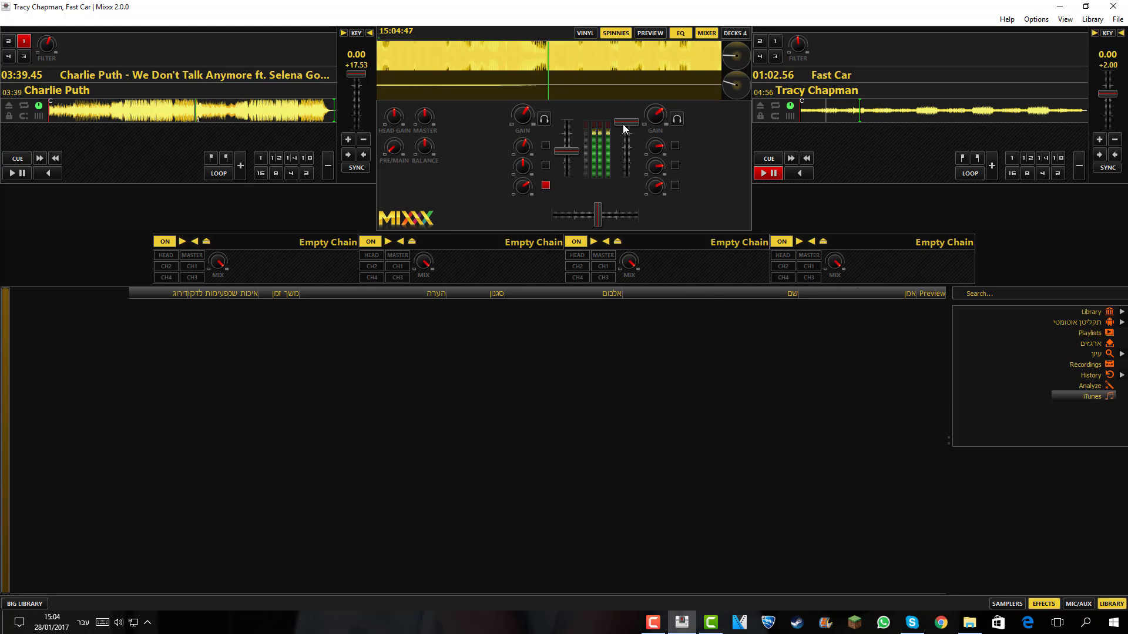
Lower the volume fader of the playing Fast Car deck to about three quarters and raise its pitch to +7.50.
drag(625, 125, 629, 134)
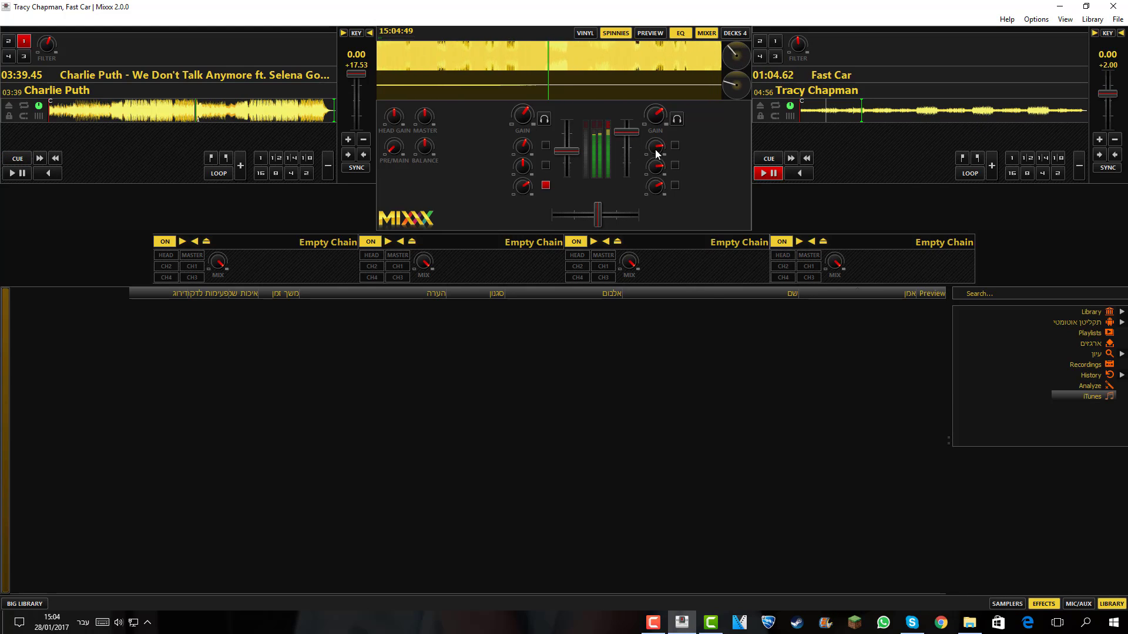
click(635, 156)
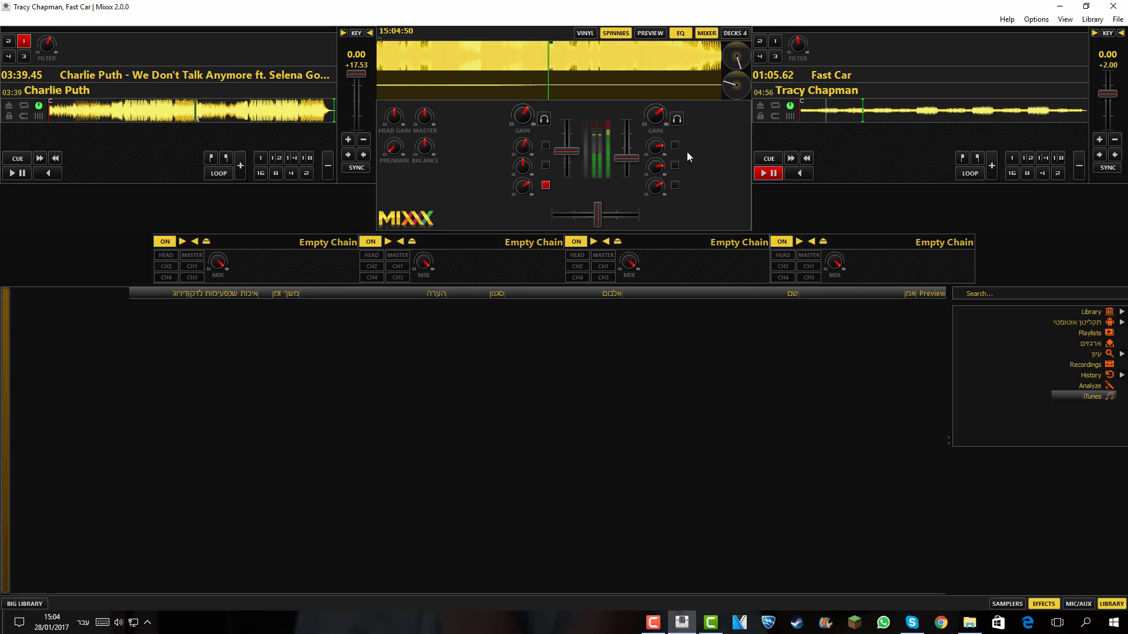
click(1099, 139)
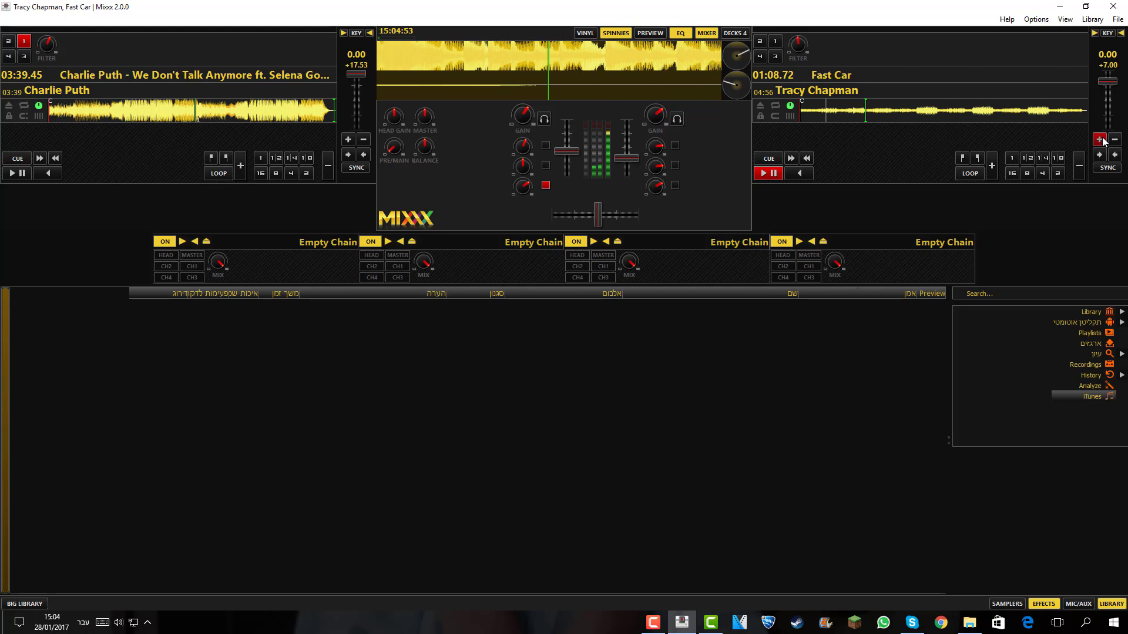
click(1098, 140)
drag(627, 158, 632, 146)
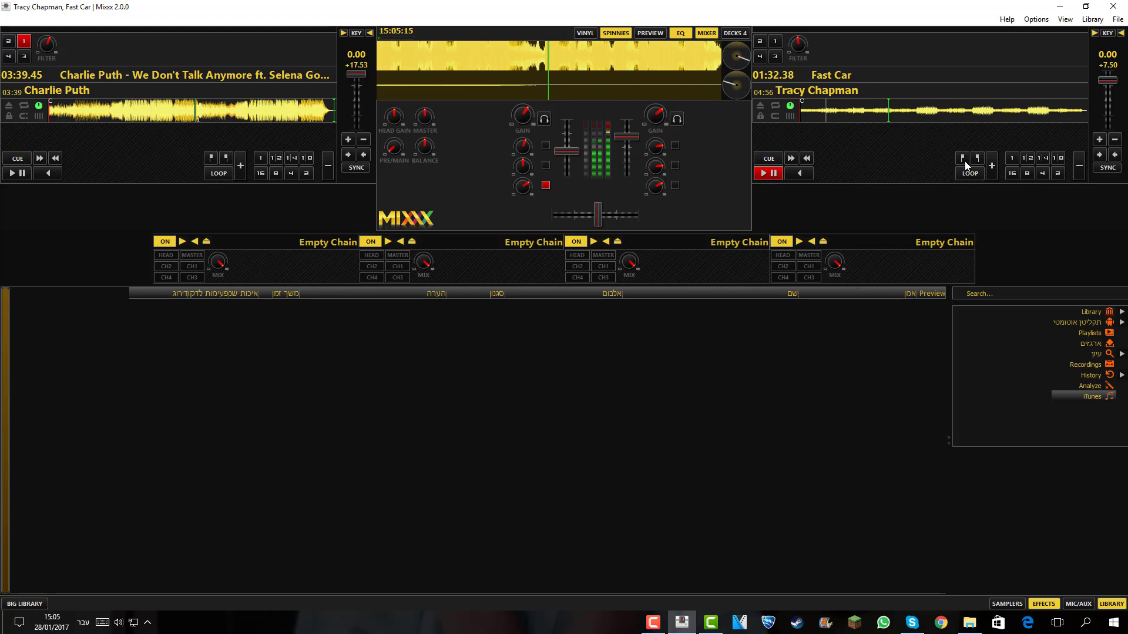
Clear hotcue 1 on the first deck, which holds We Don't Talk Anymore.
click(758, 41)
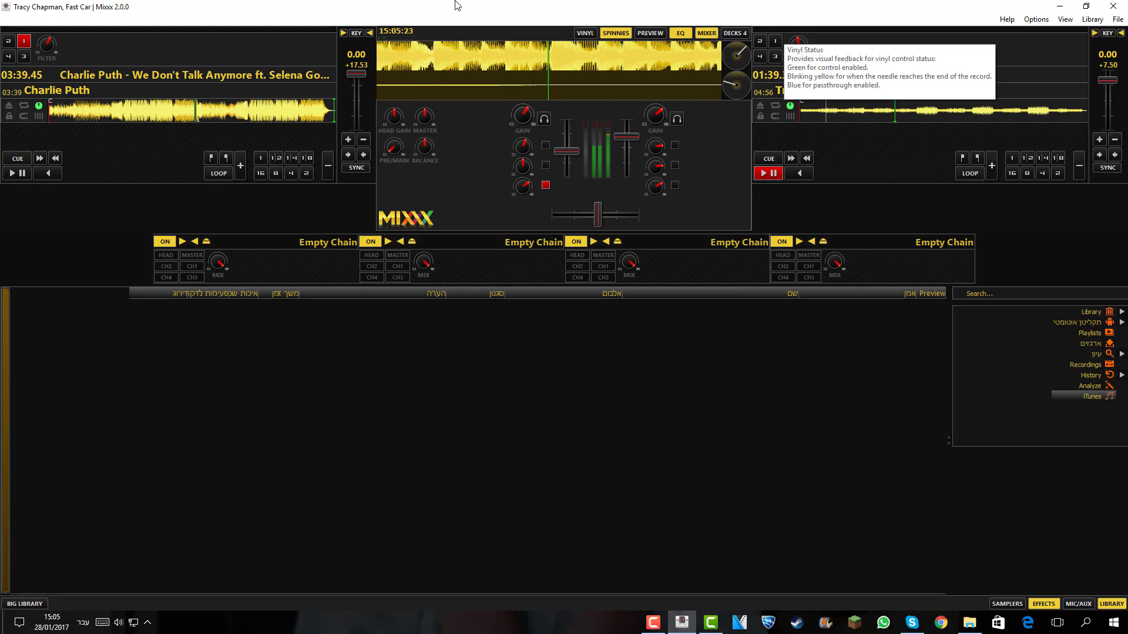
right_click(20, 42)
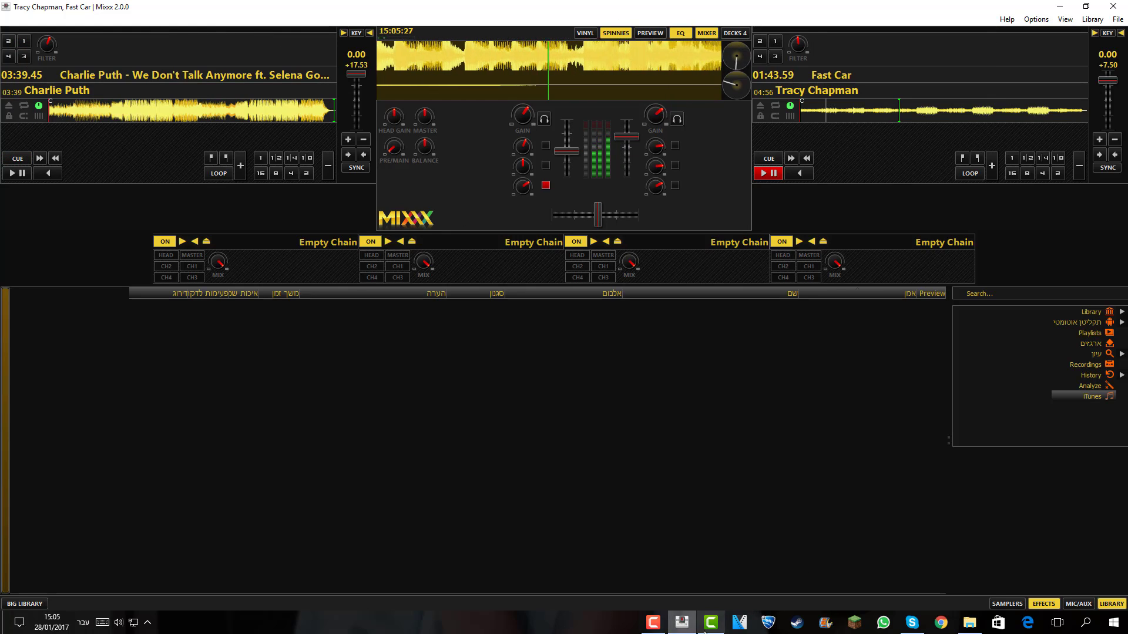
click(681, 622)
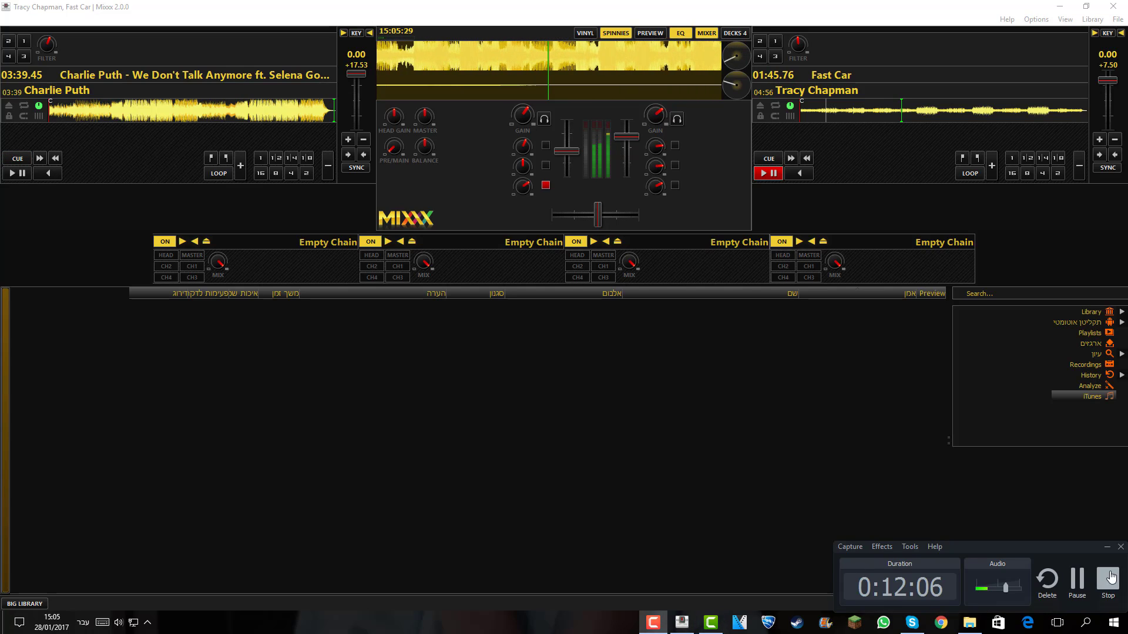